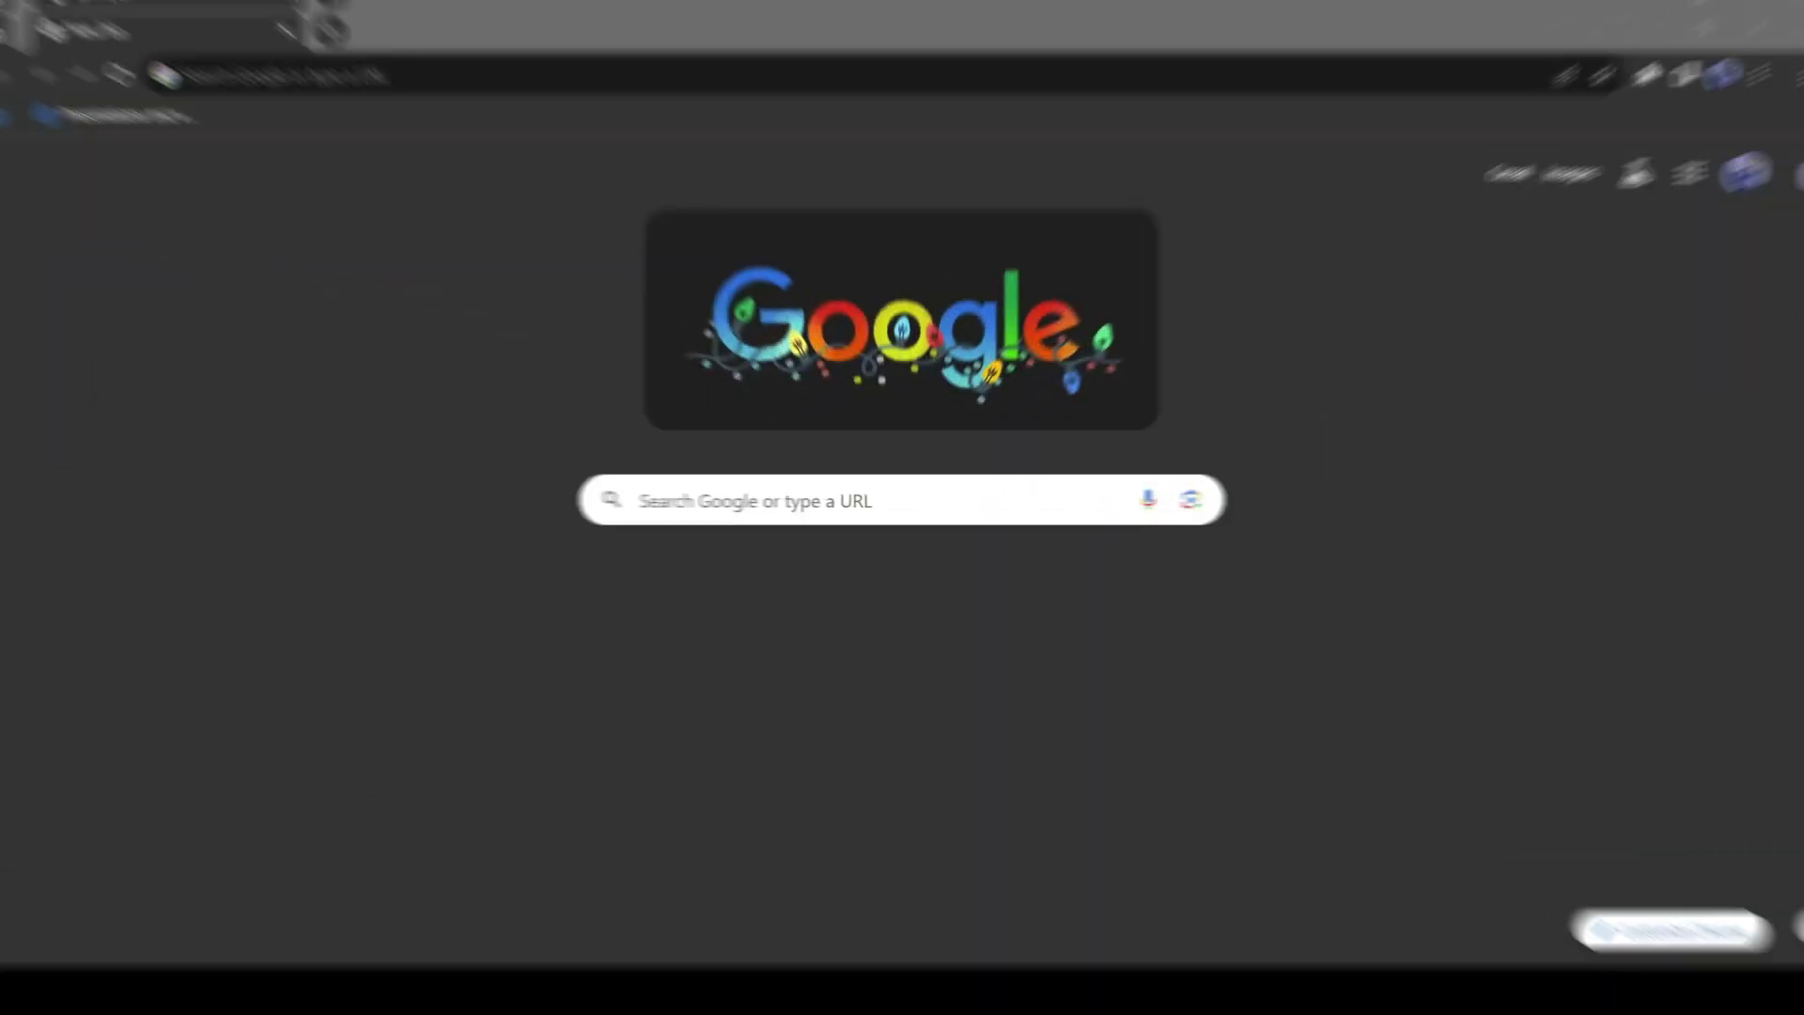
# Search the web for "Suno AI" and open its official website.
pyautogui.click(894, 512)
pyautogui.write('Suno AI')
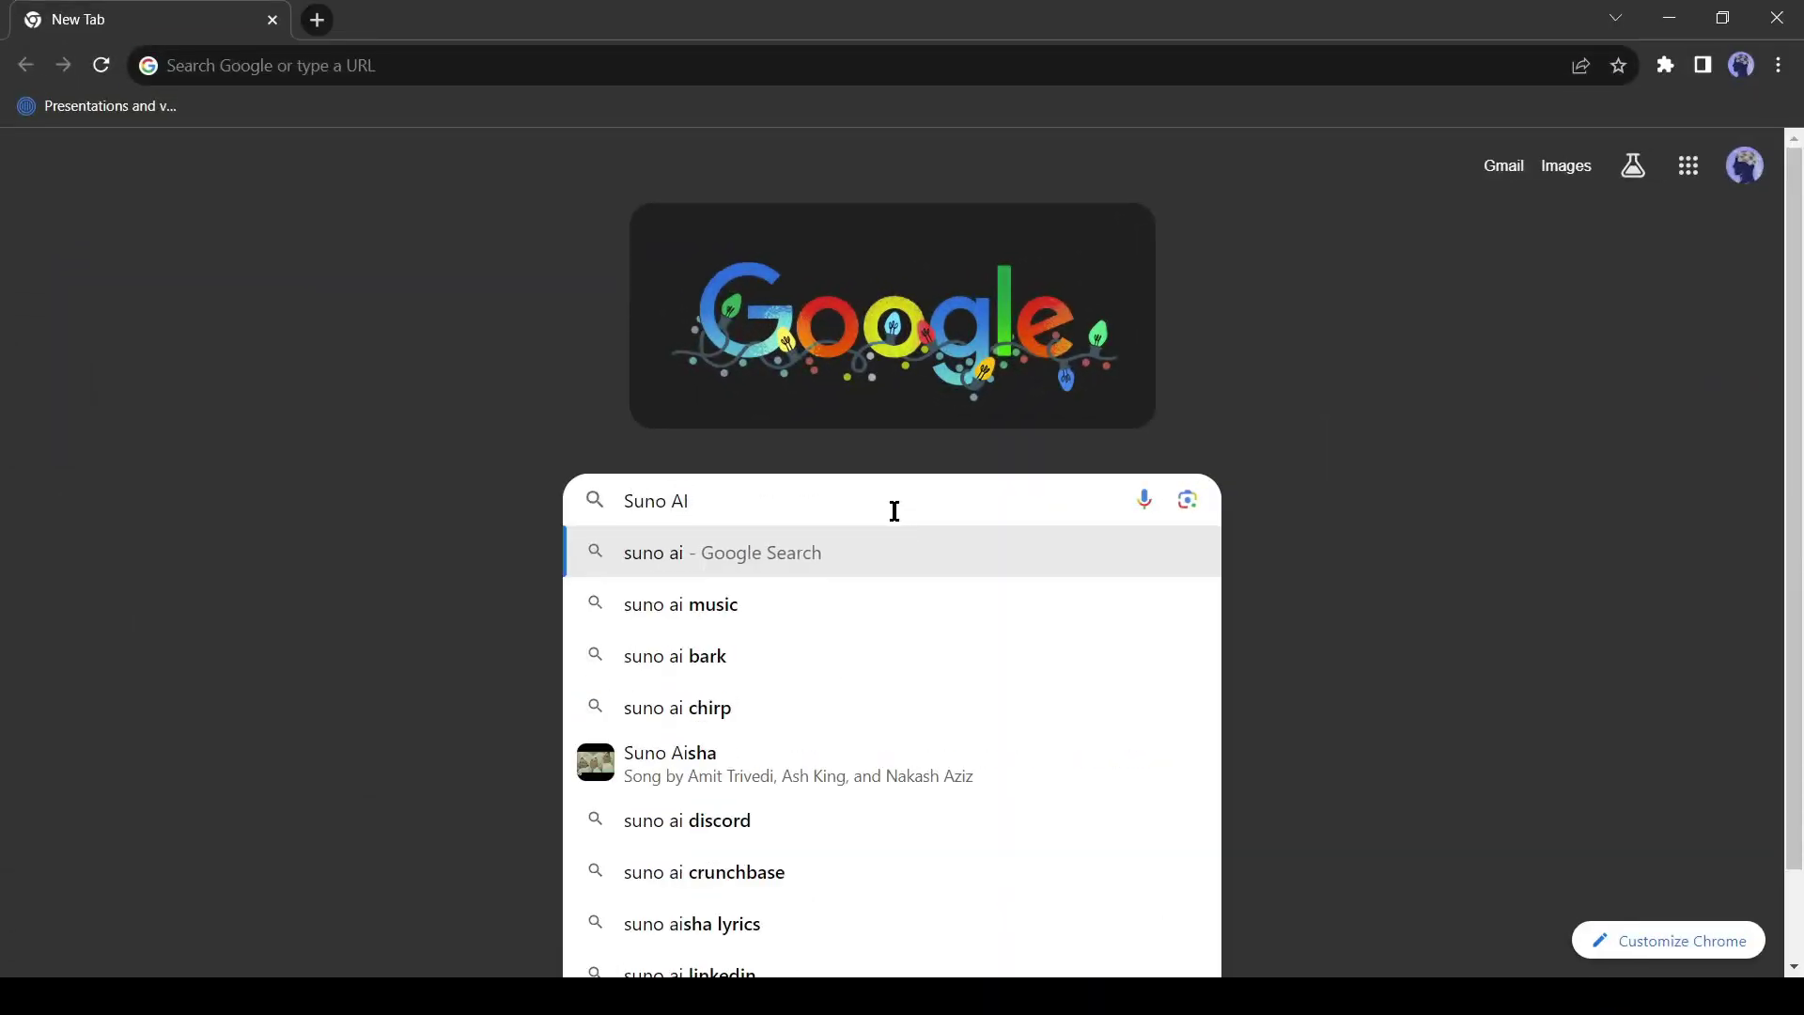
pyautogui.press('Return')
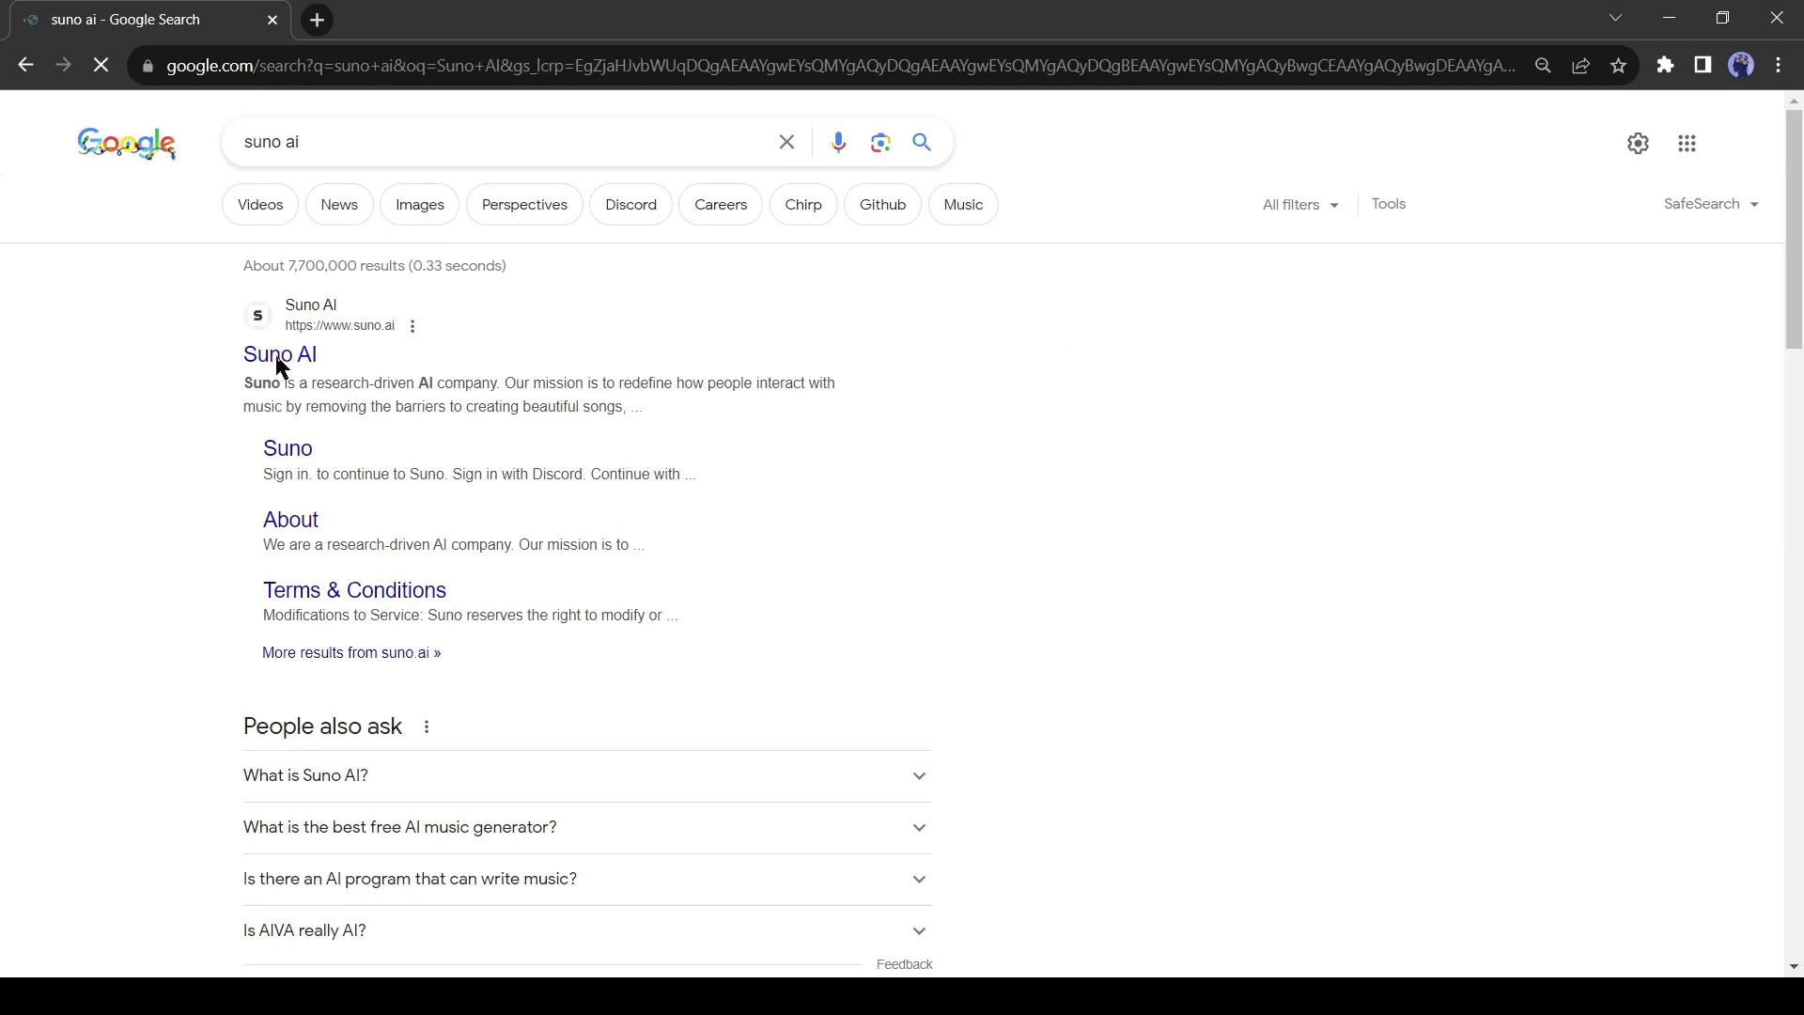
pyautogui.click(282, 354)
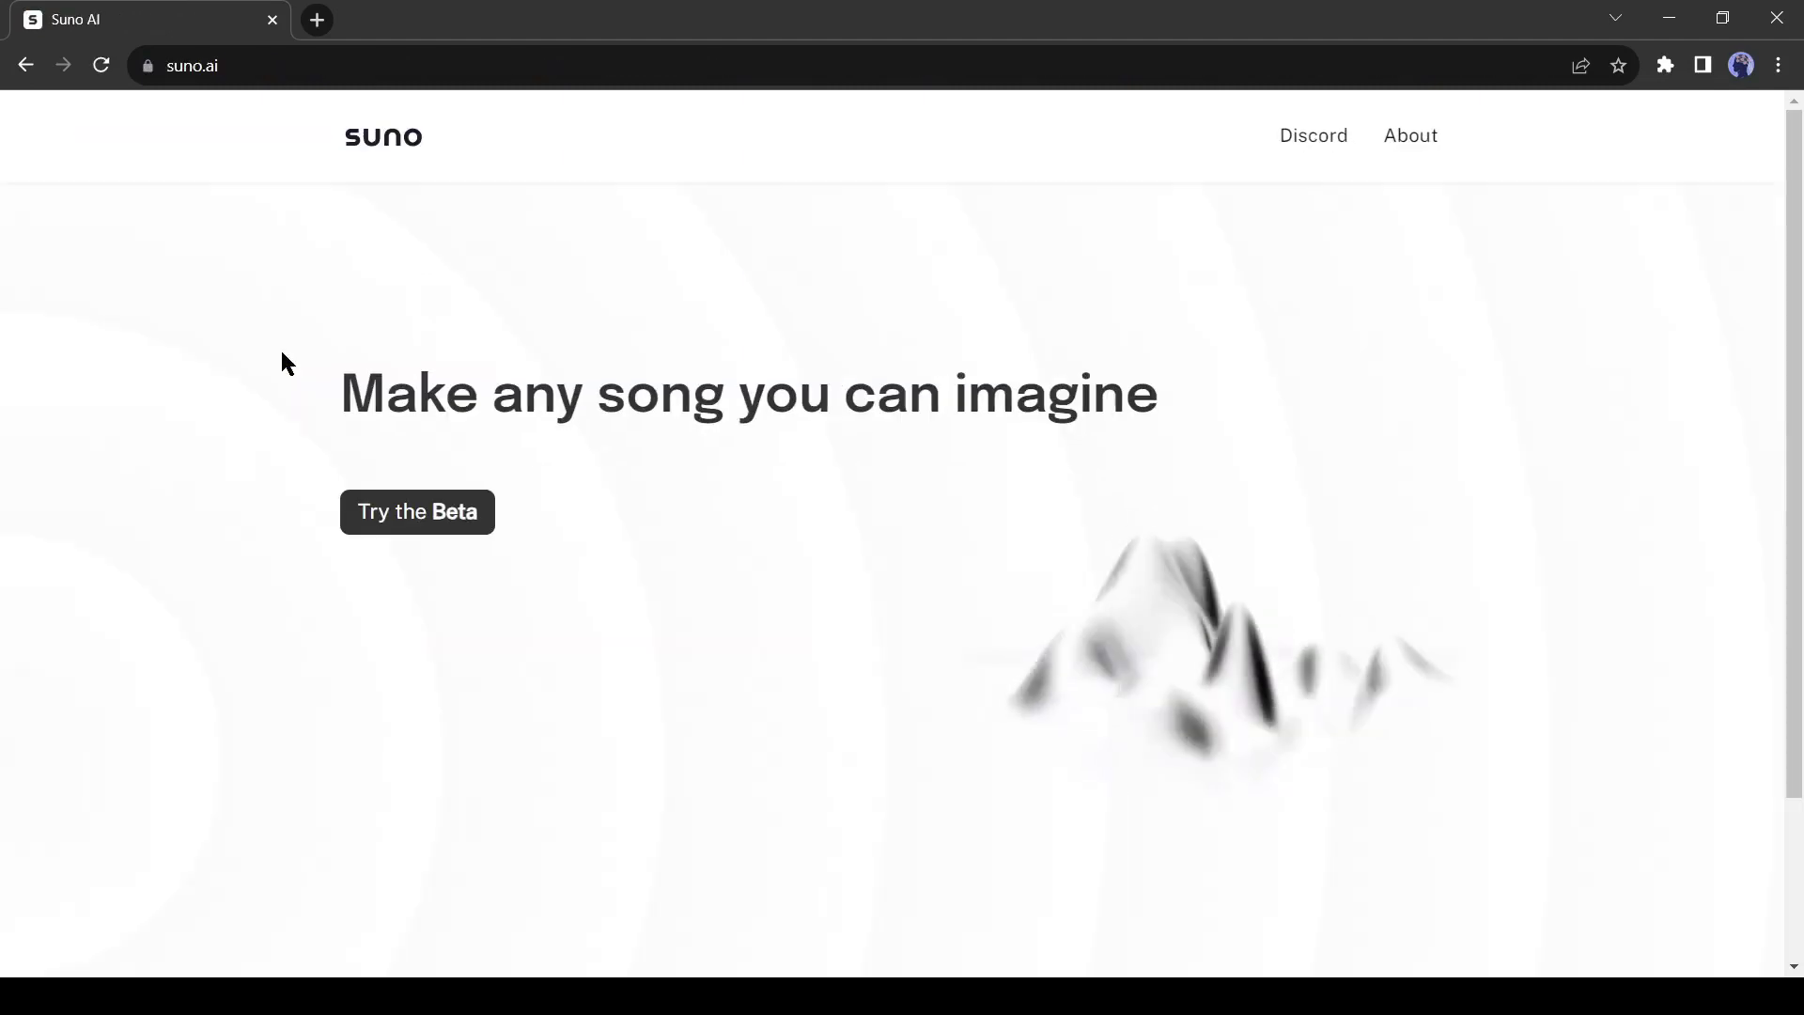
# Open the Suno Beta and sign in with a Google account.
pyautogui.scroll(-3, 801, 460)
pyautogui.scroll(3, 802, 475)
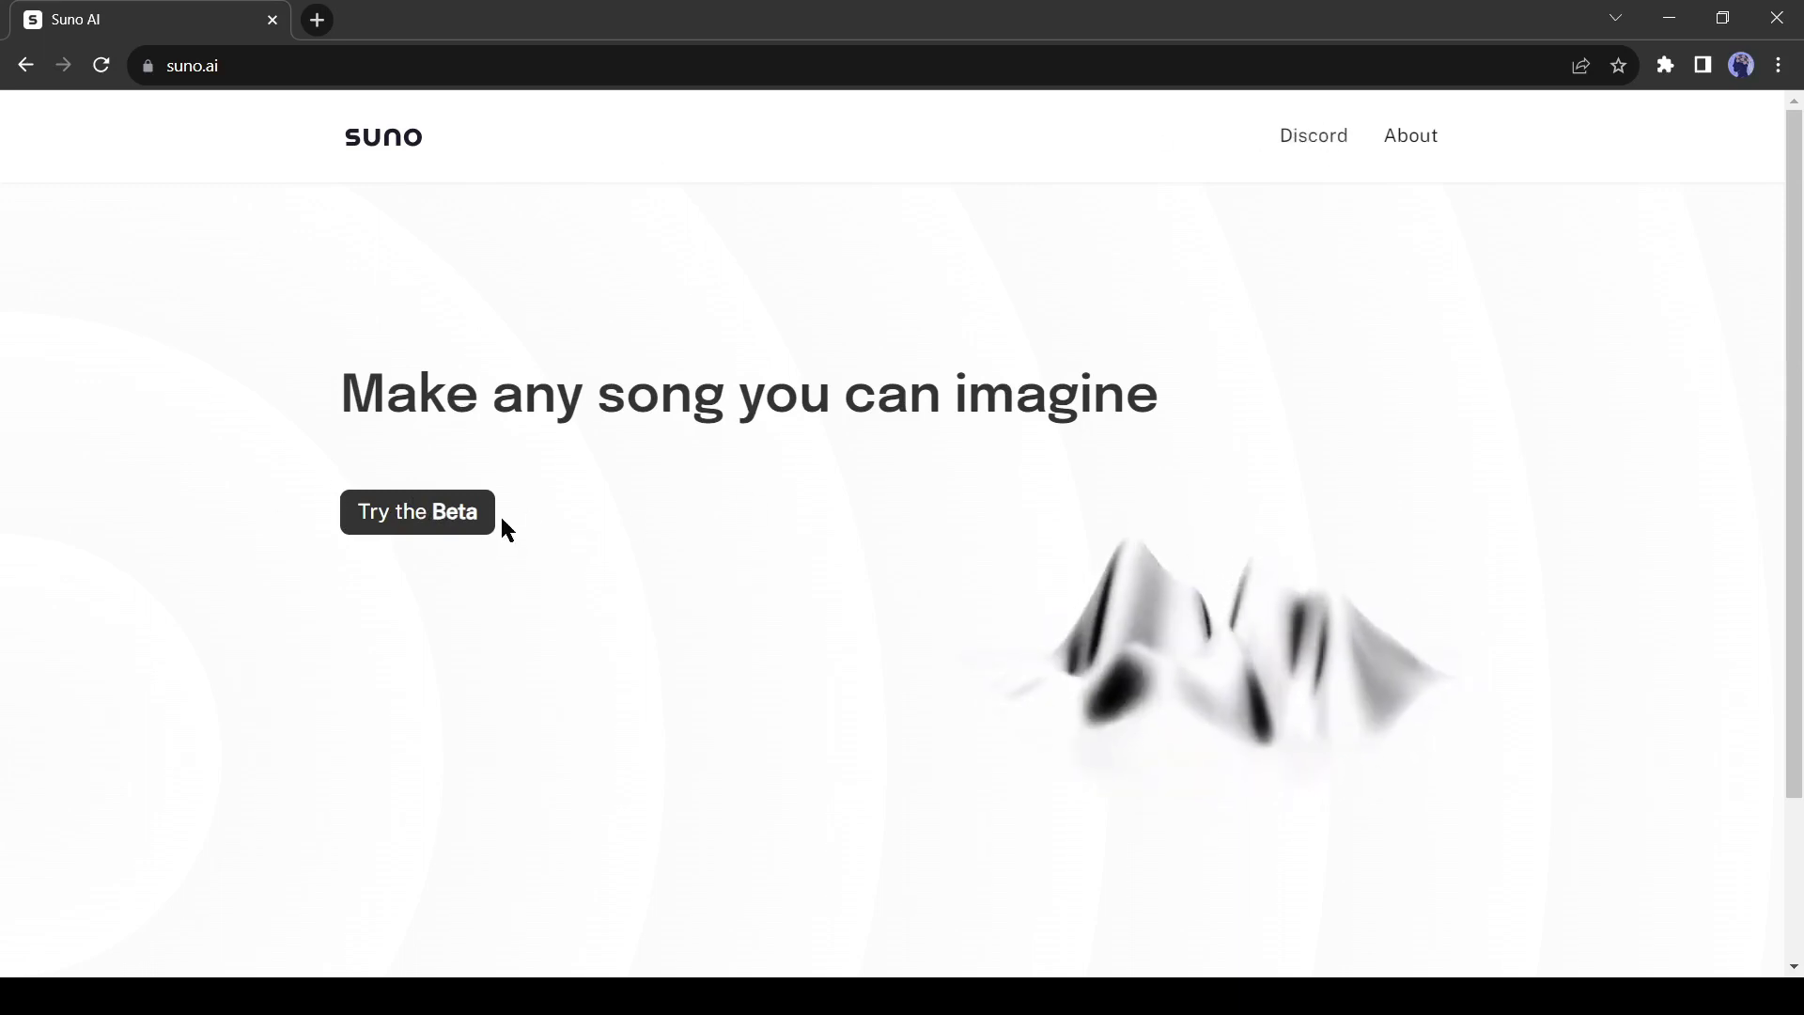
pyautogui.click(439, 515)
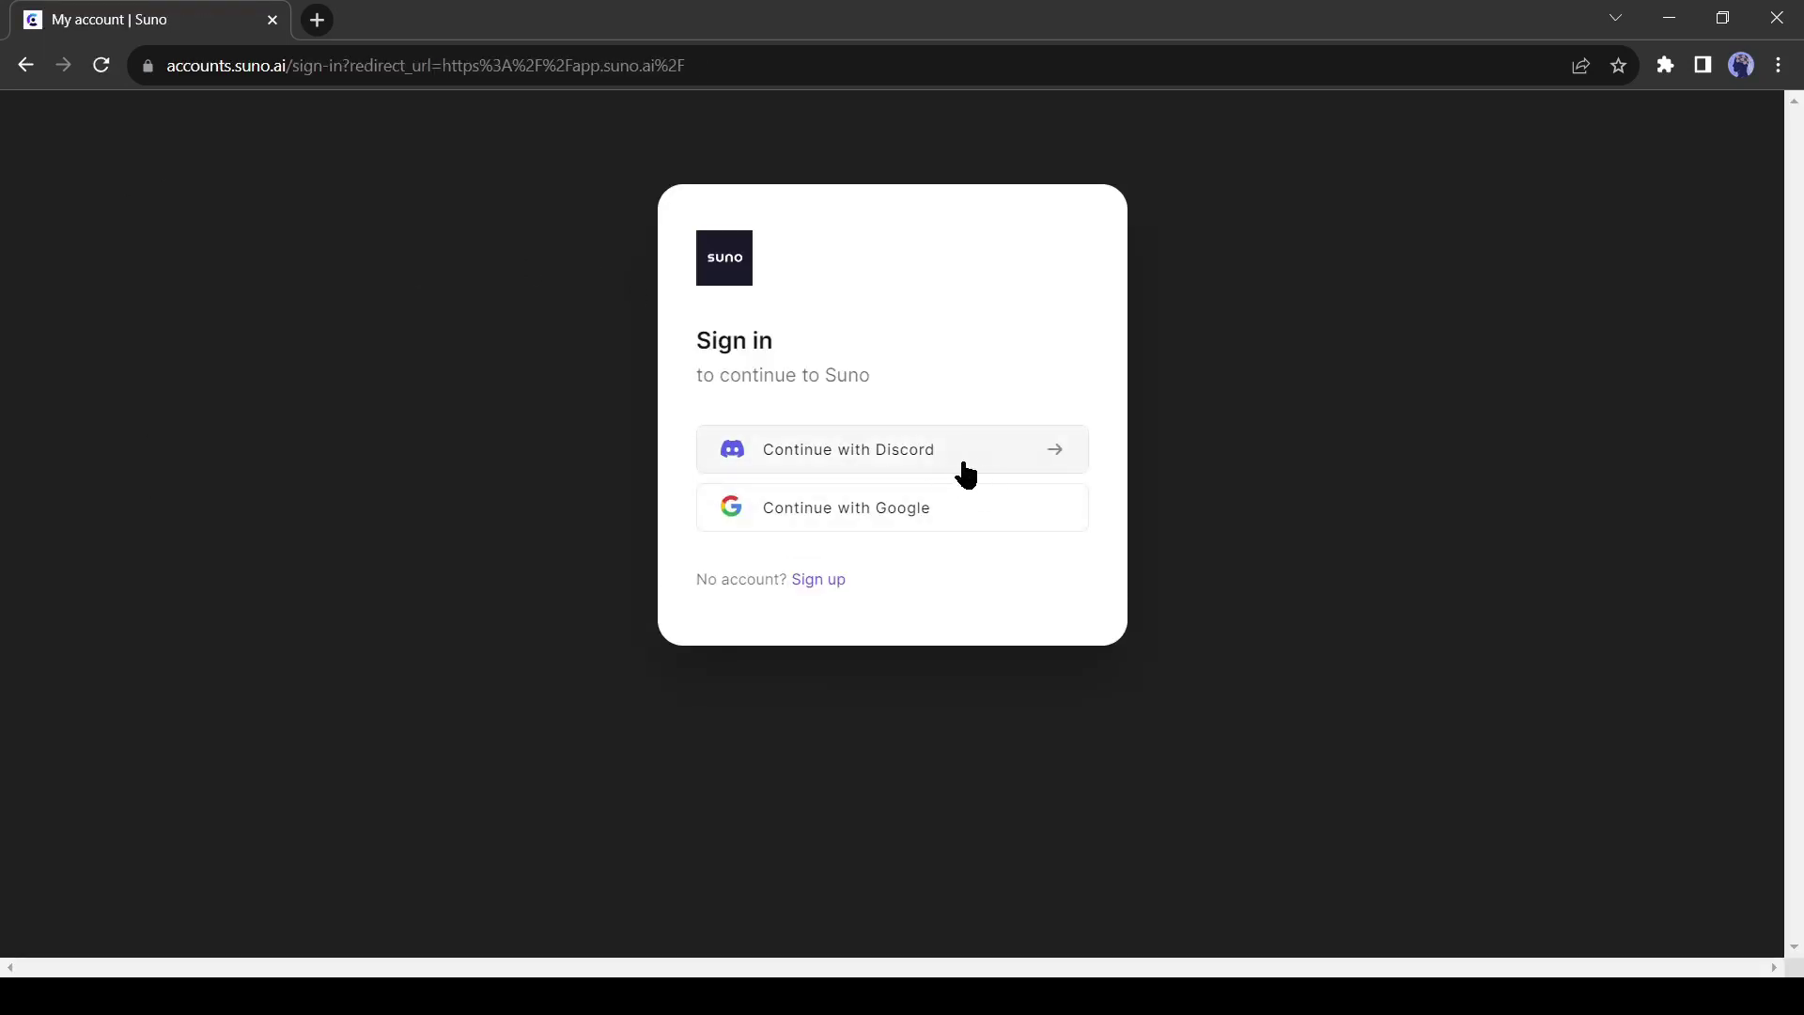
pyautogui.click(900, 509)
pyautogui.click(818, 513)
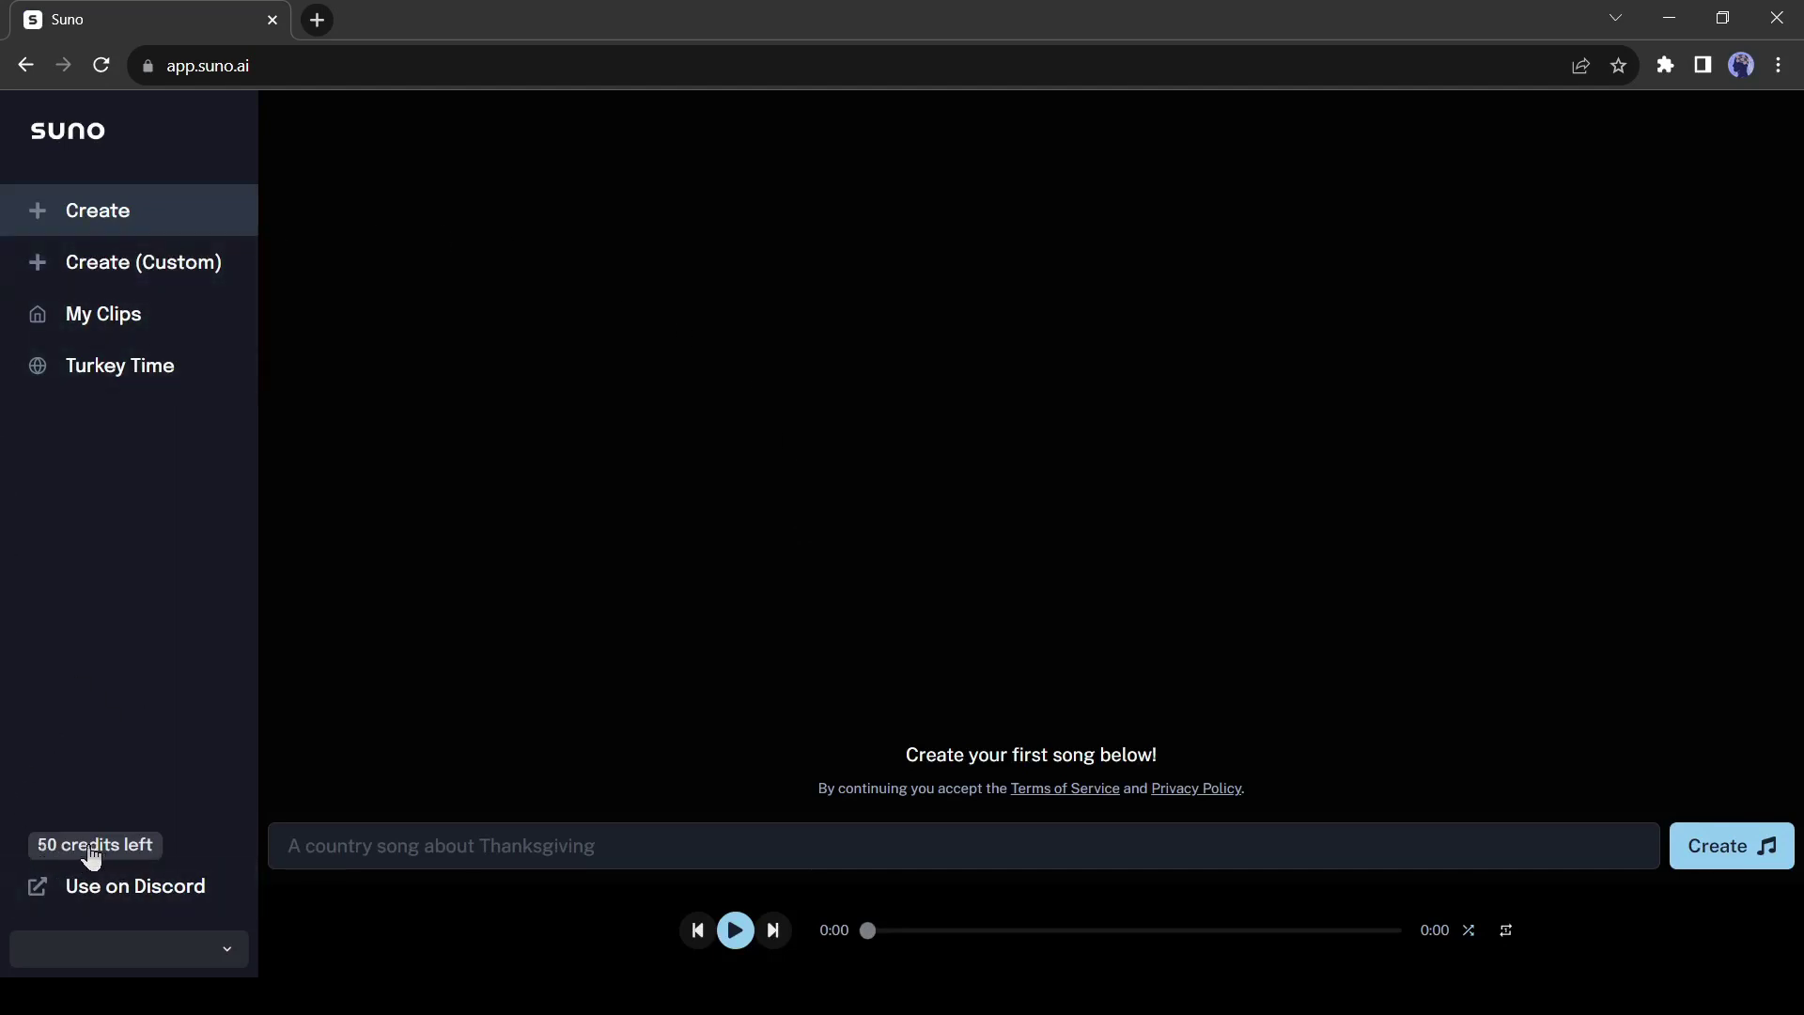
# Open the subscription plans from the remaining credits and examine the credit allowances of the Basic and Pro plans.
pyautogui.click(92, 850)
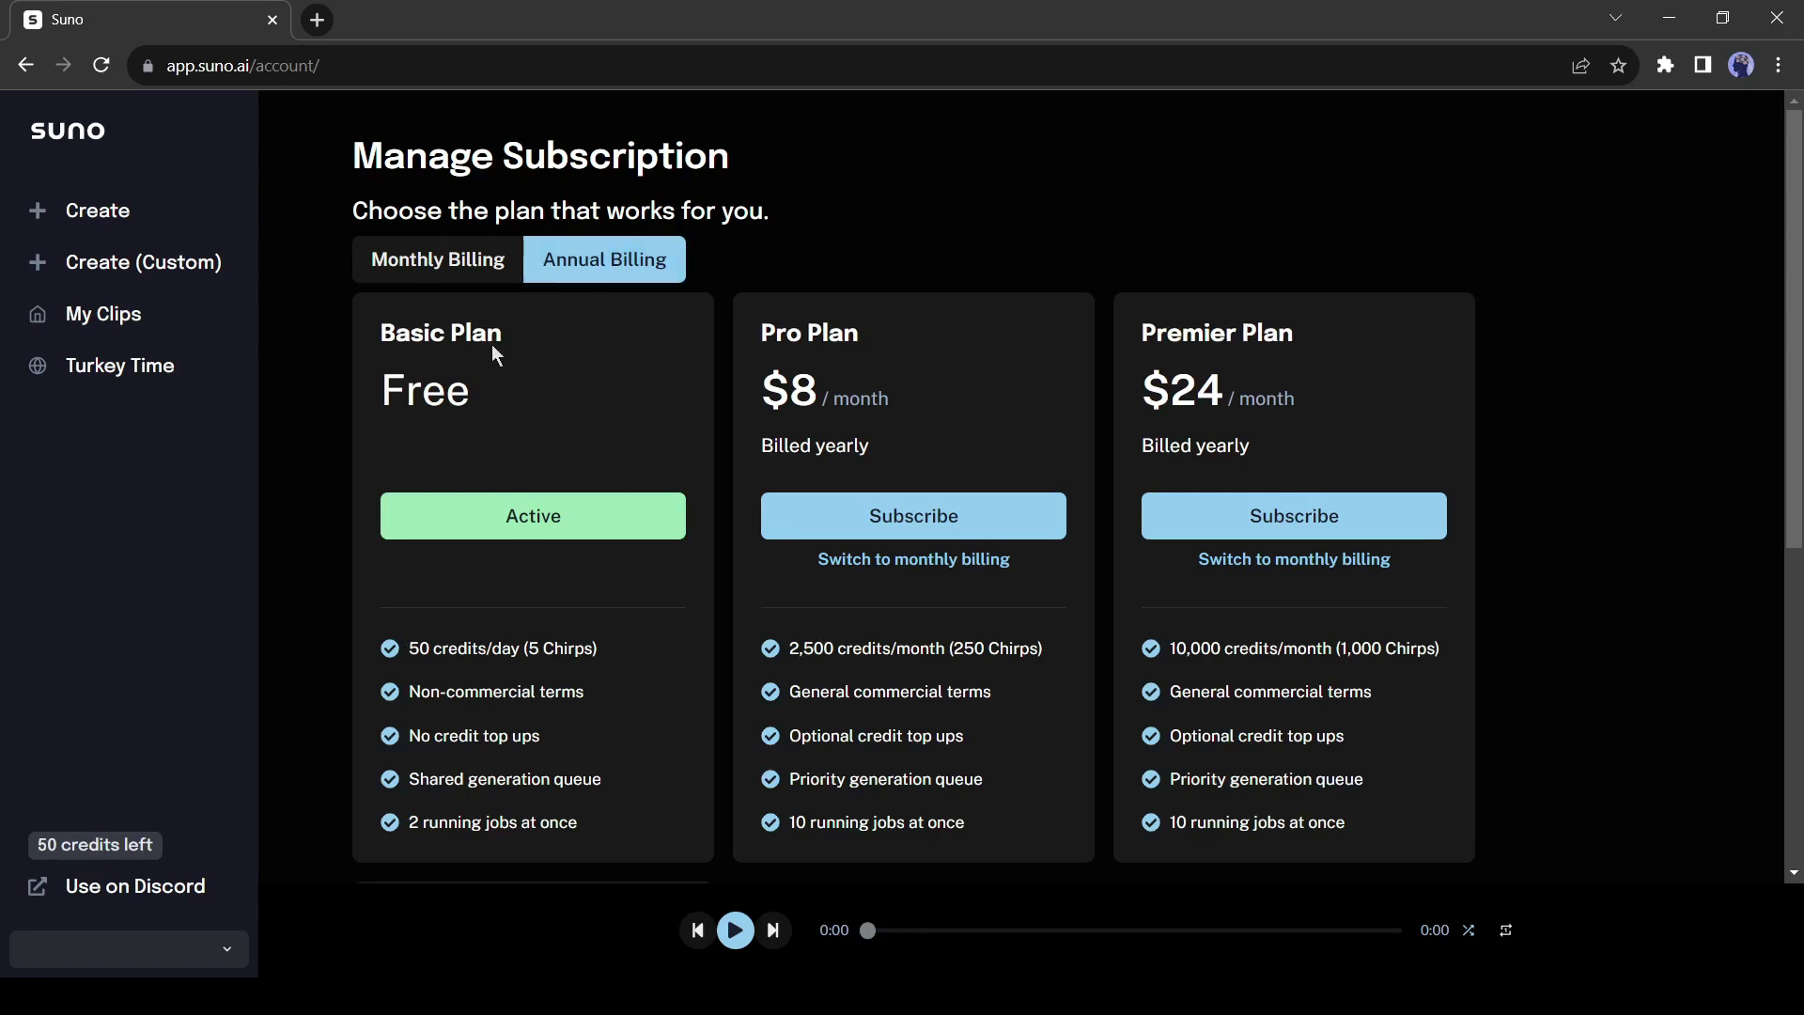
pyautogui.moveTo(411, 654); pyautogui.dragTo(612, 651)
pyautogui.click(524, 658)
pyautogui.moveTo(529, 650); pyautogui.dragTo(572, 648)
pyautogui.click(587, 646)
pyautogui.moveTo(953, 653); pyautogui.dragTo(1029, 651)
pyautogui.click(1054, 649)
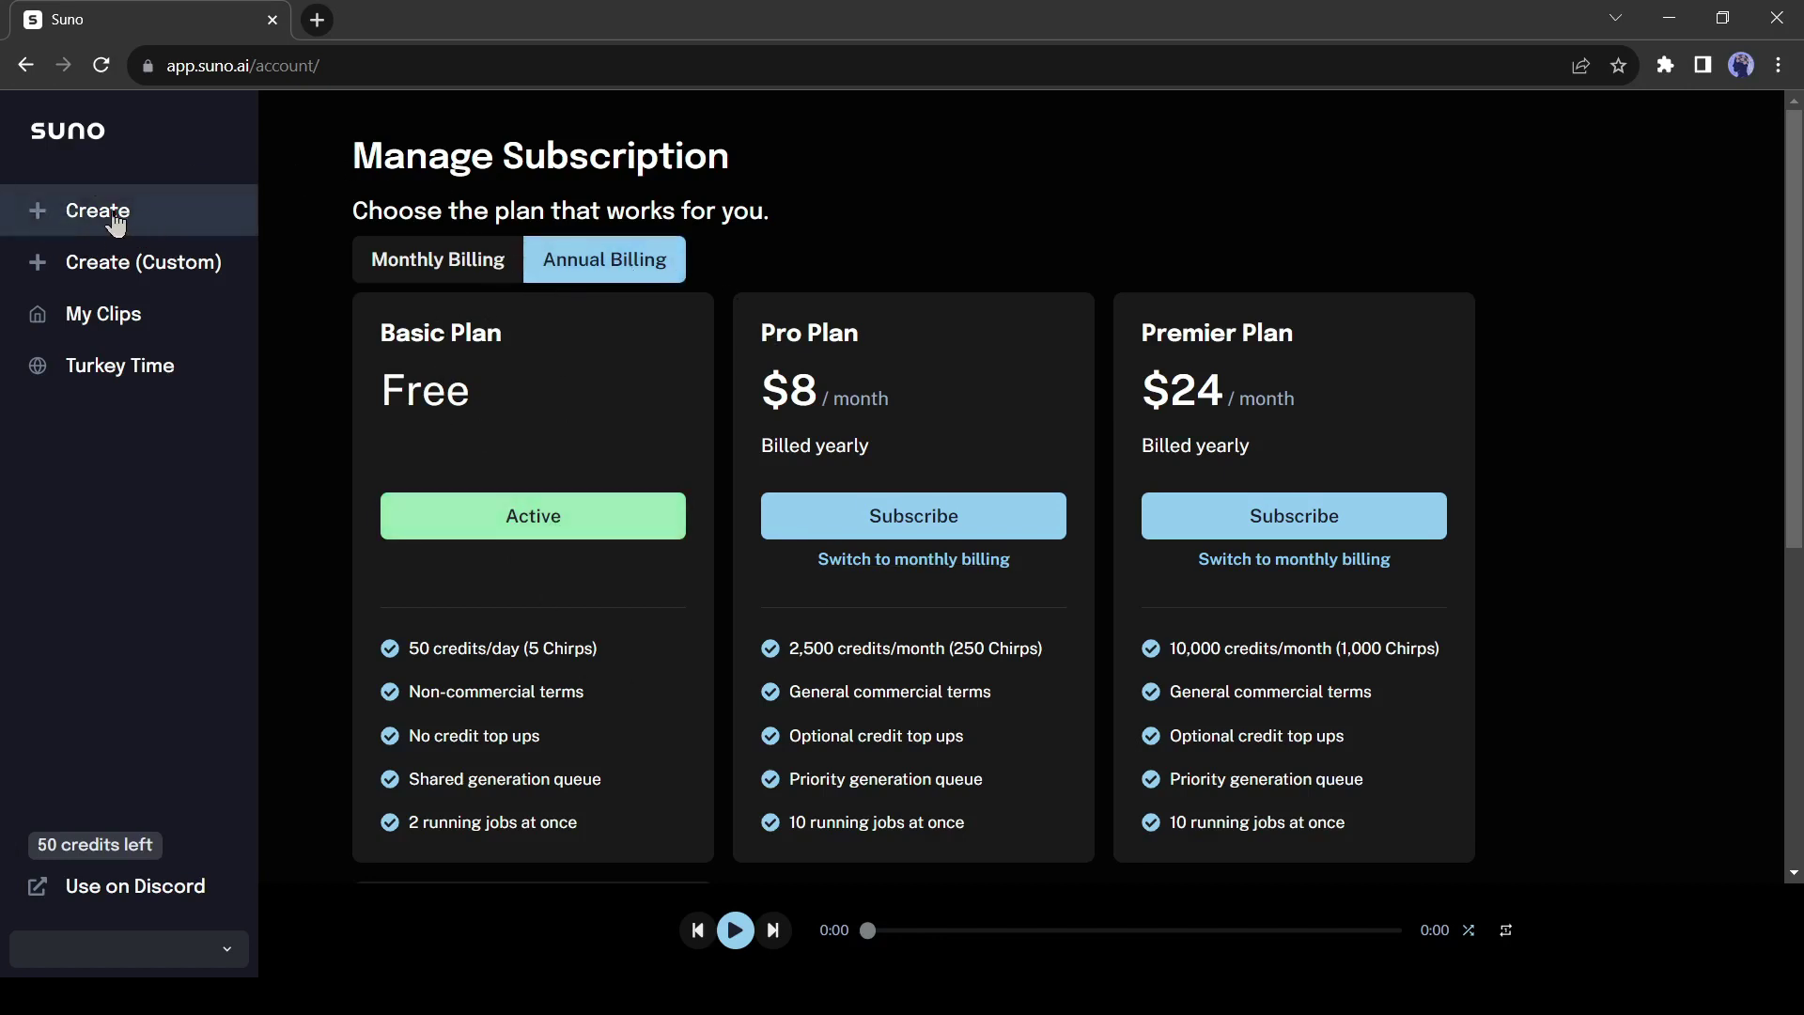
# Look over the Create, Create (Custom), My Clips and Turkey Time pages, including the lyrics and music style fields.
pyautogui.click(115, 224)
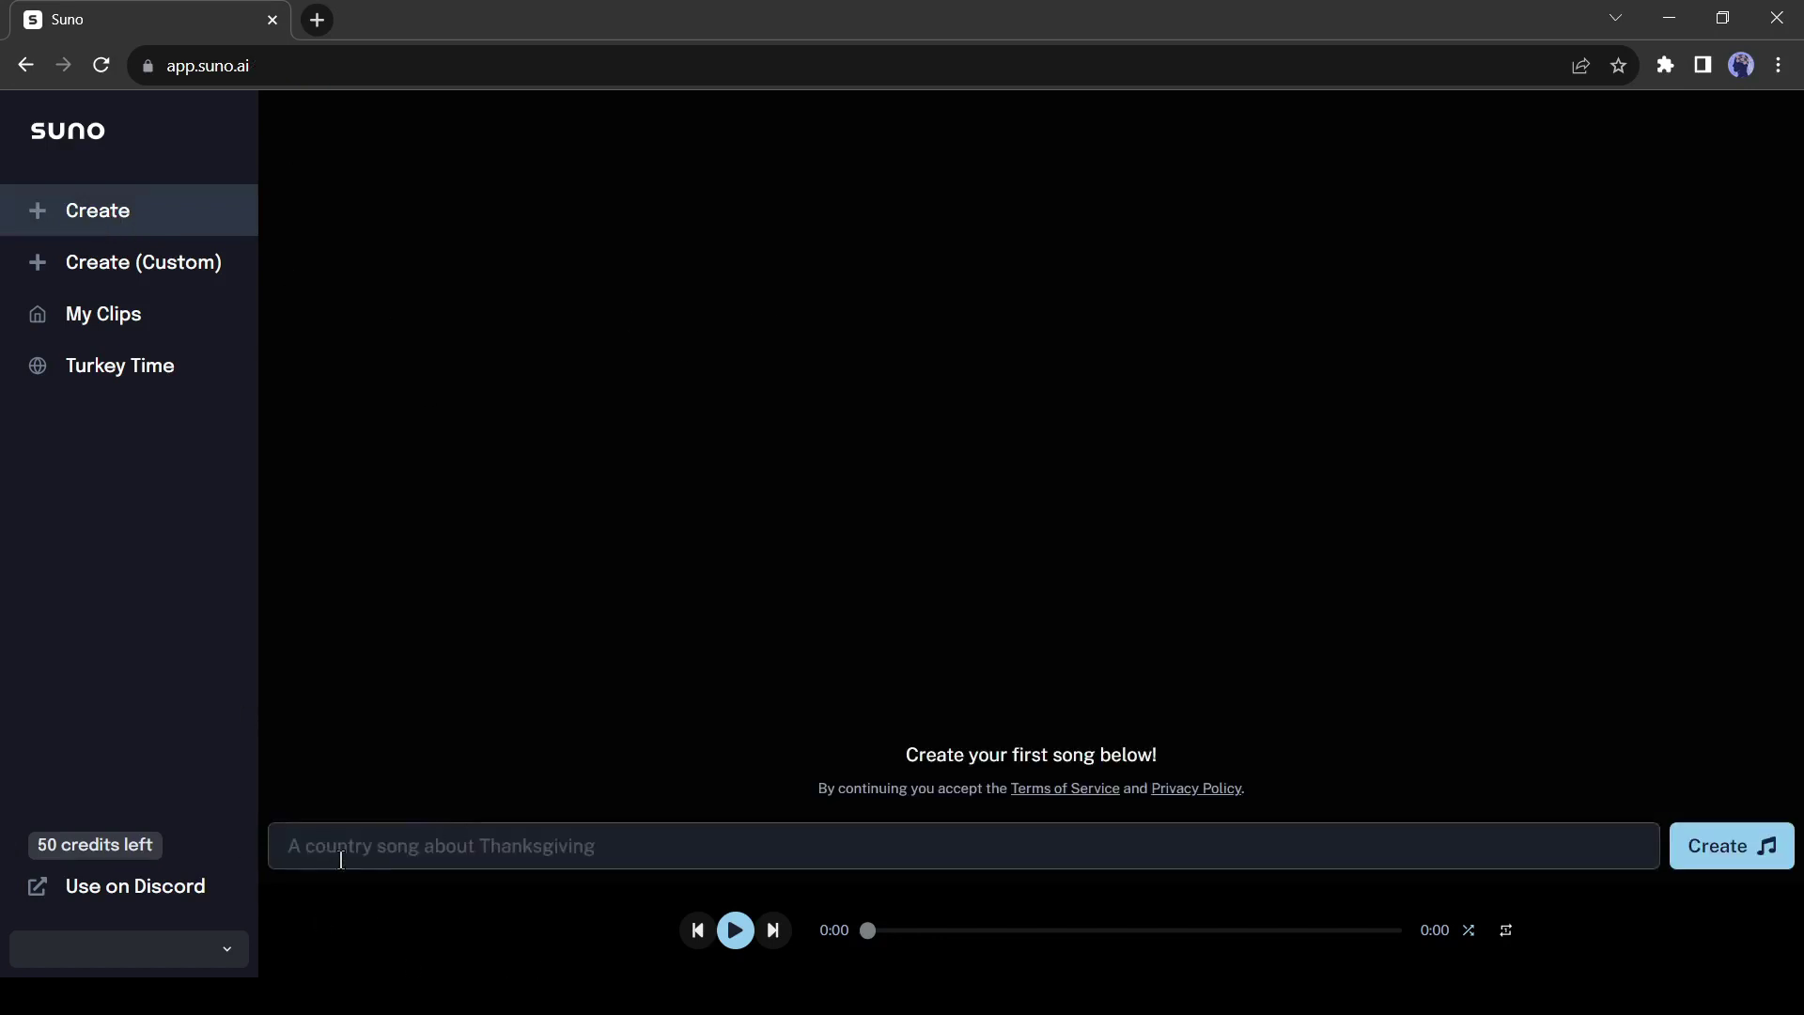
pyautogui.click(338, 855)
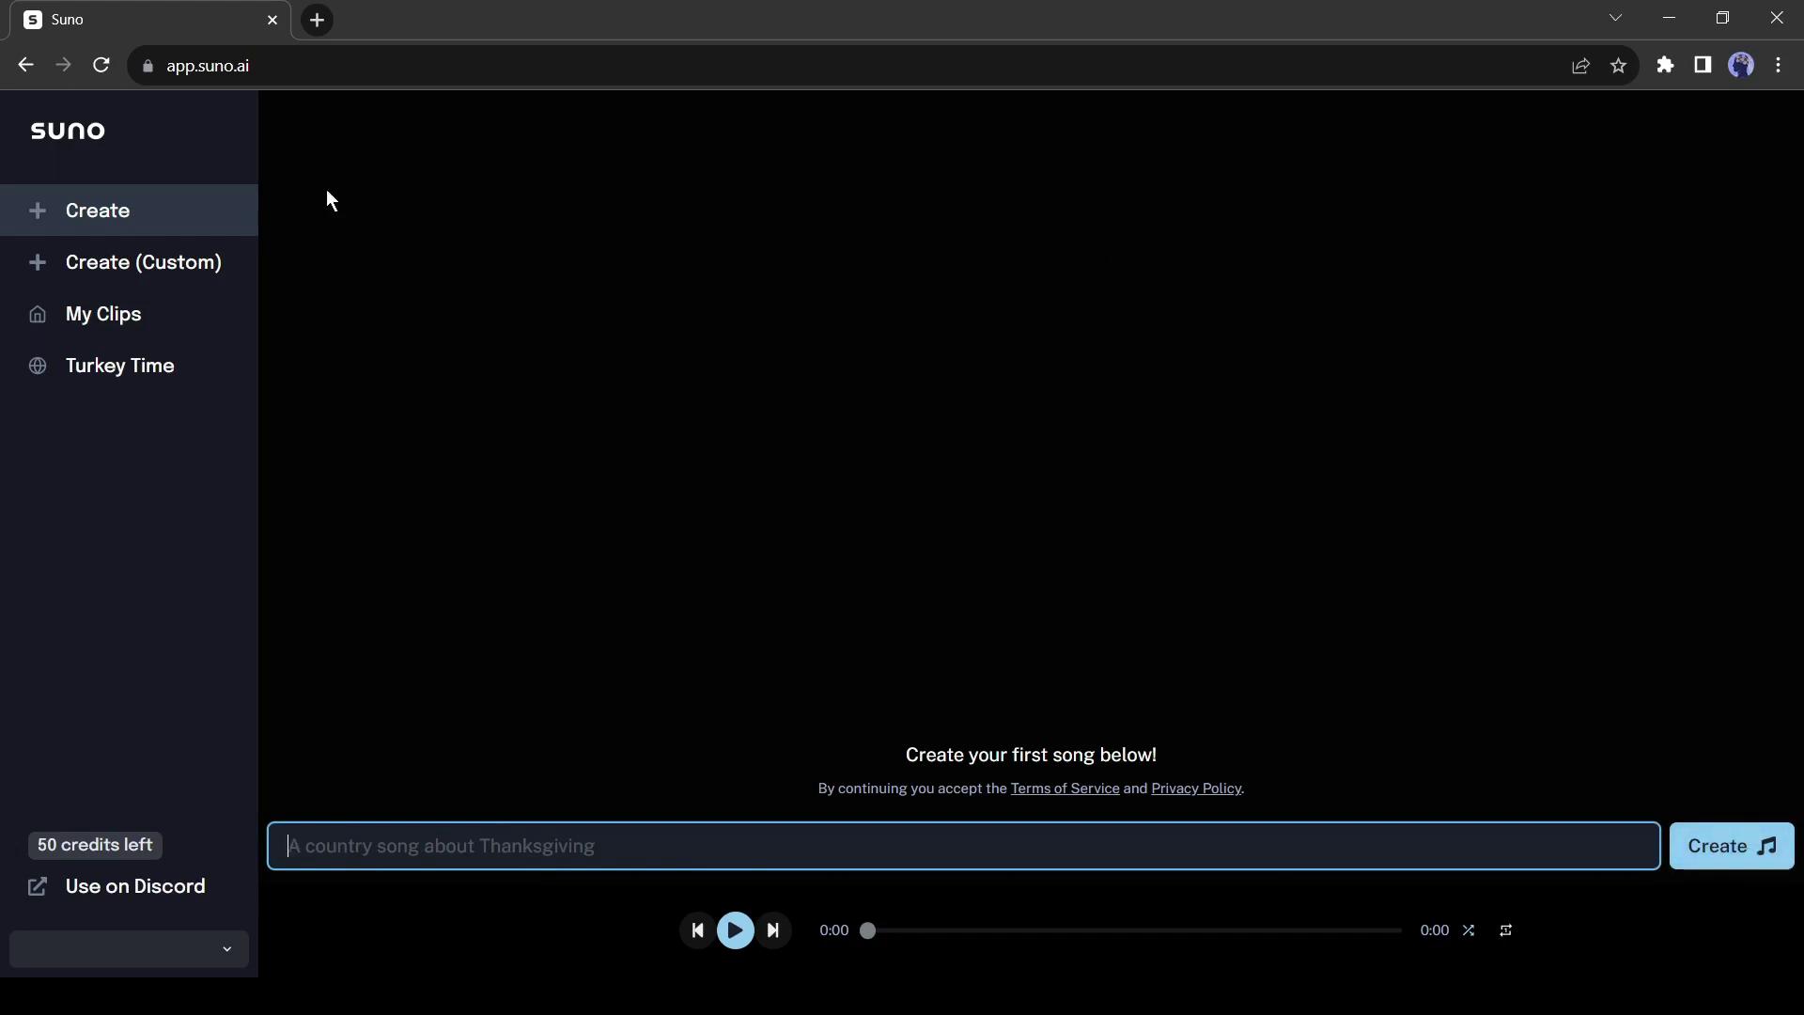
pyautogui.click(167, 278)
pyautogui.click(418, 210)
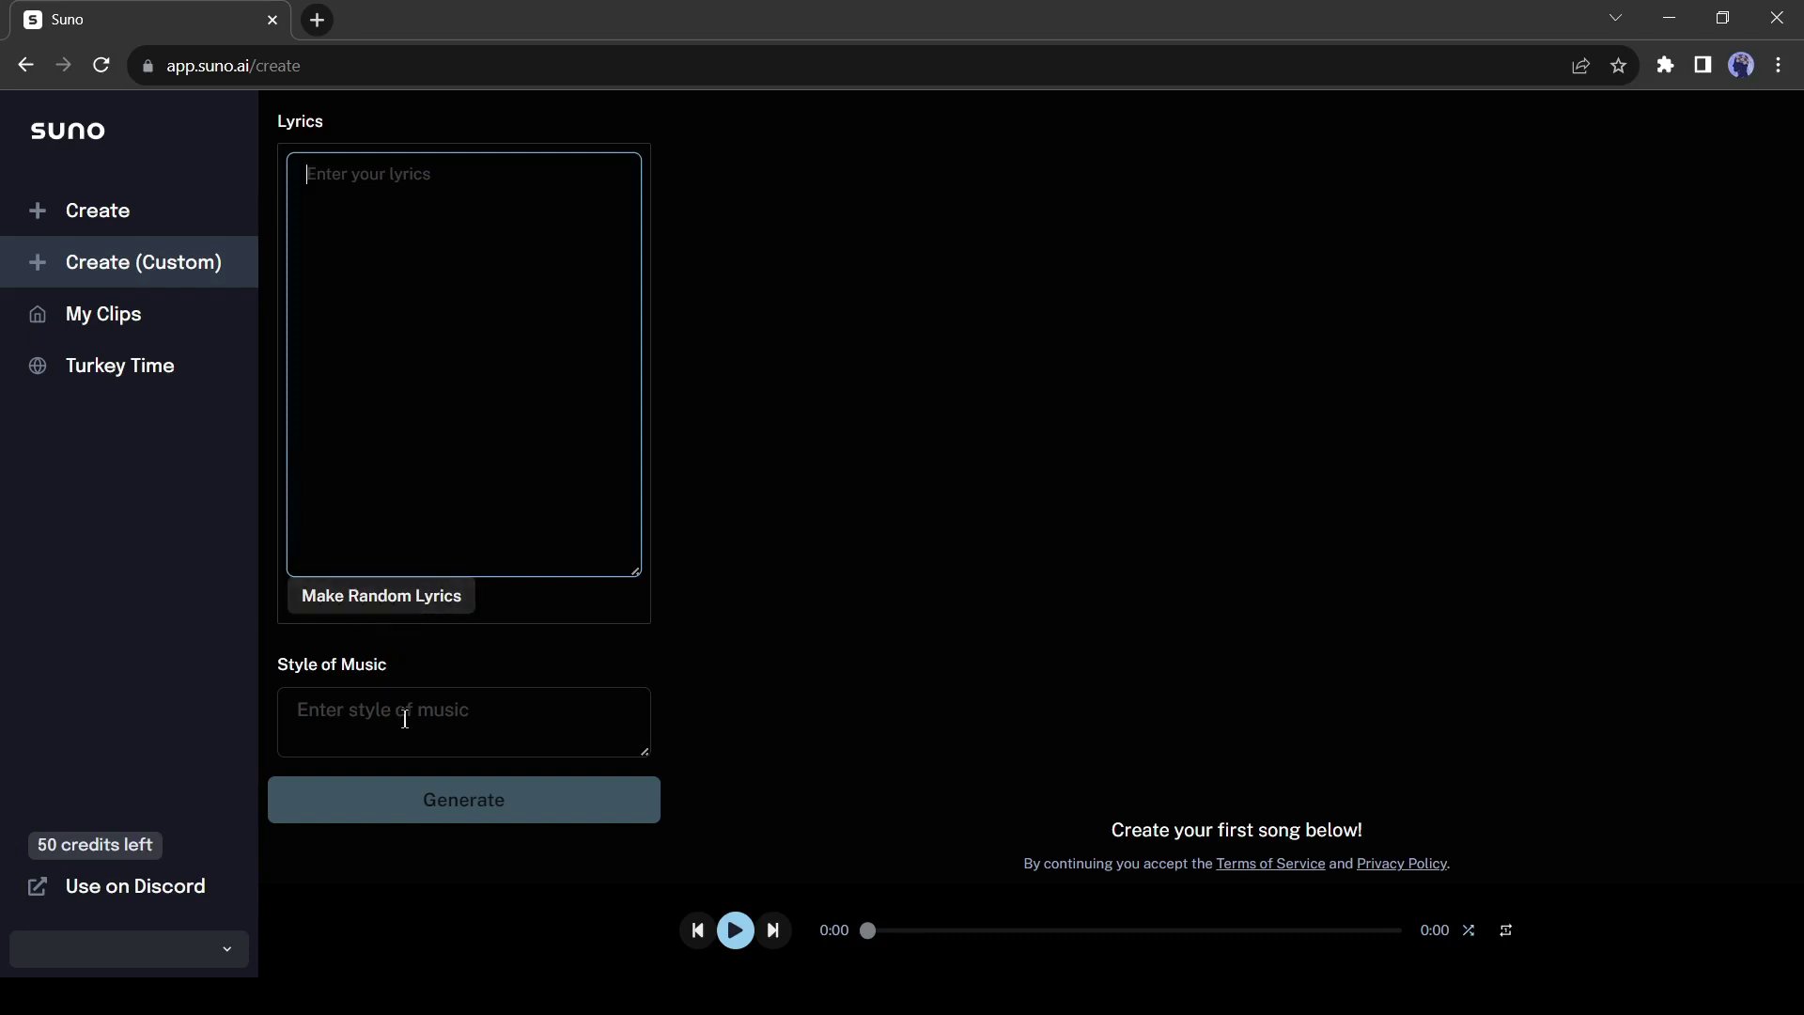
pyautogui.click(448, 720)
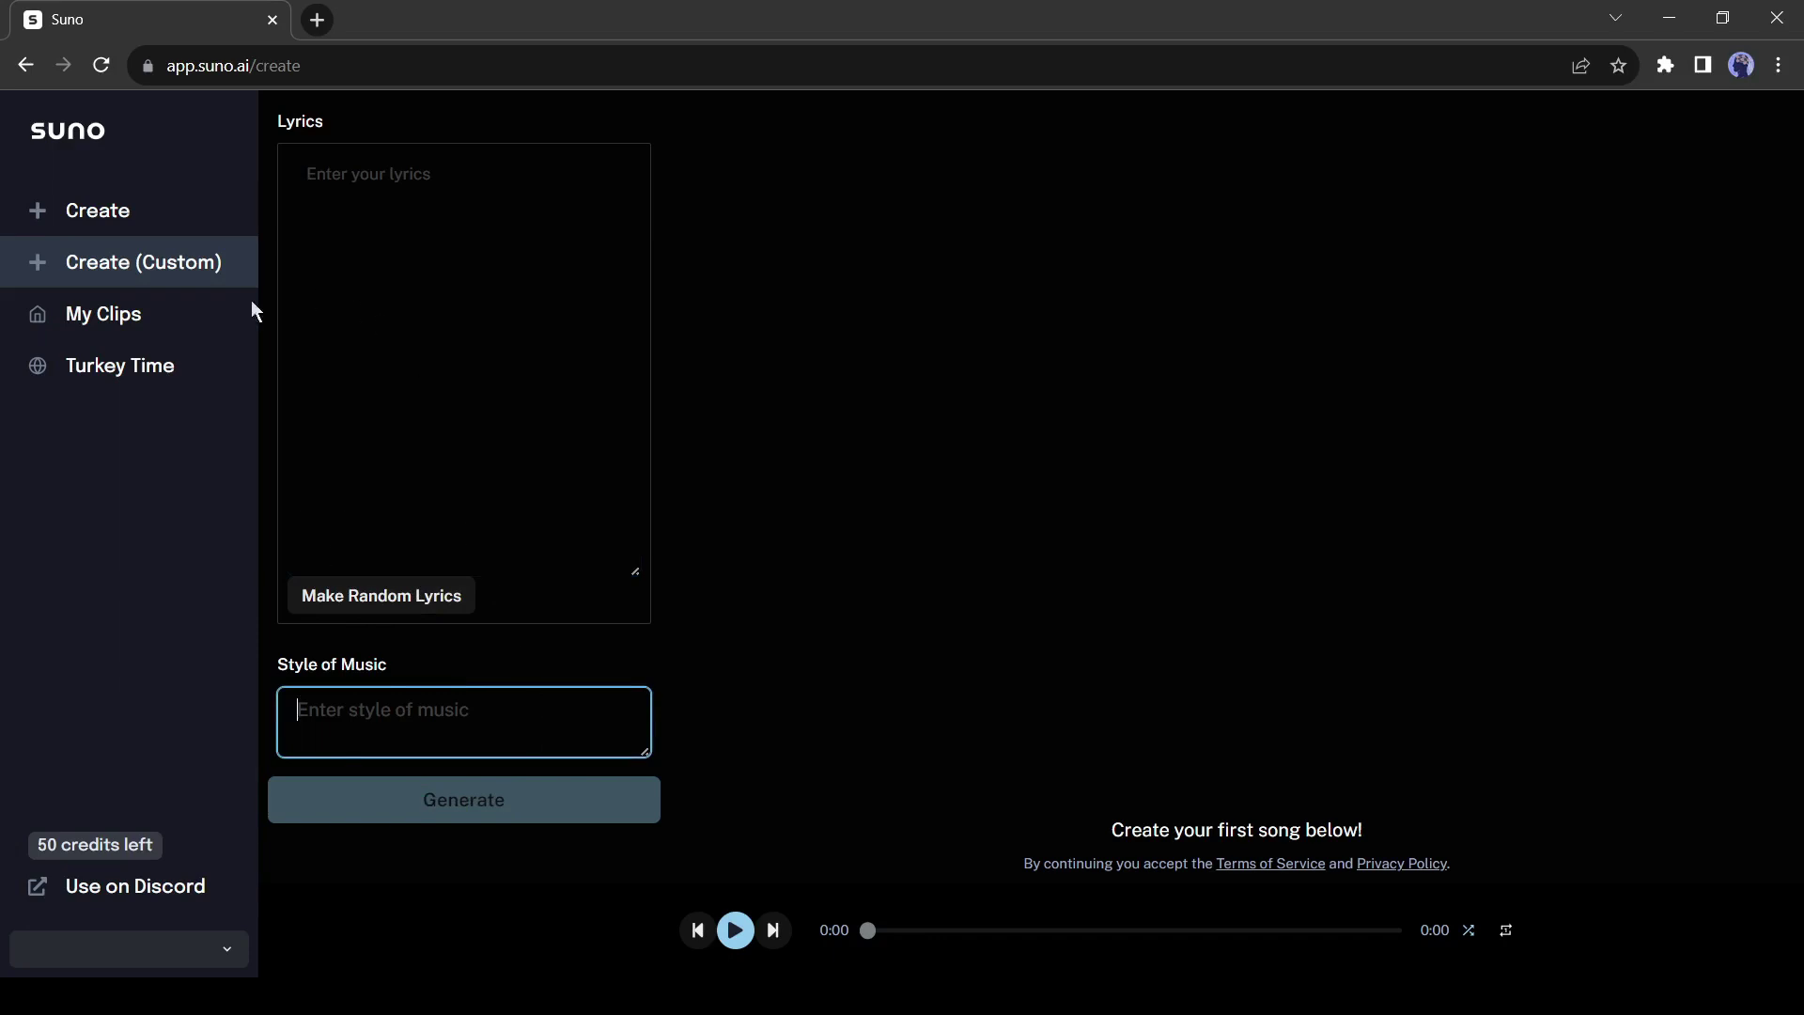
pyautogui.click(109, 324)
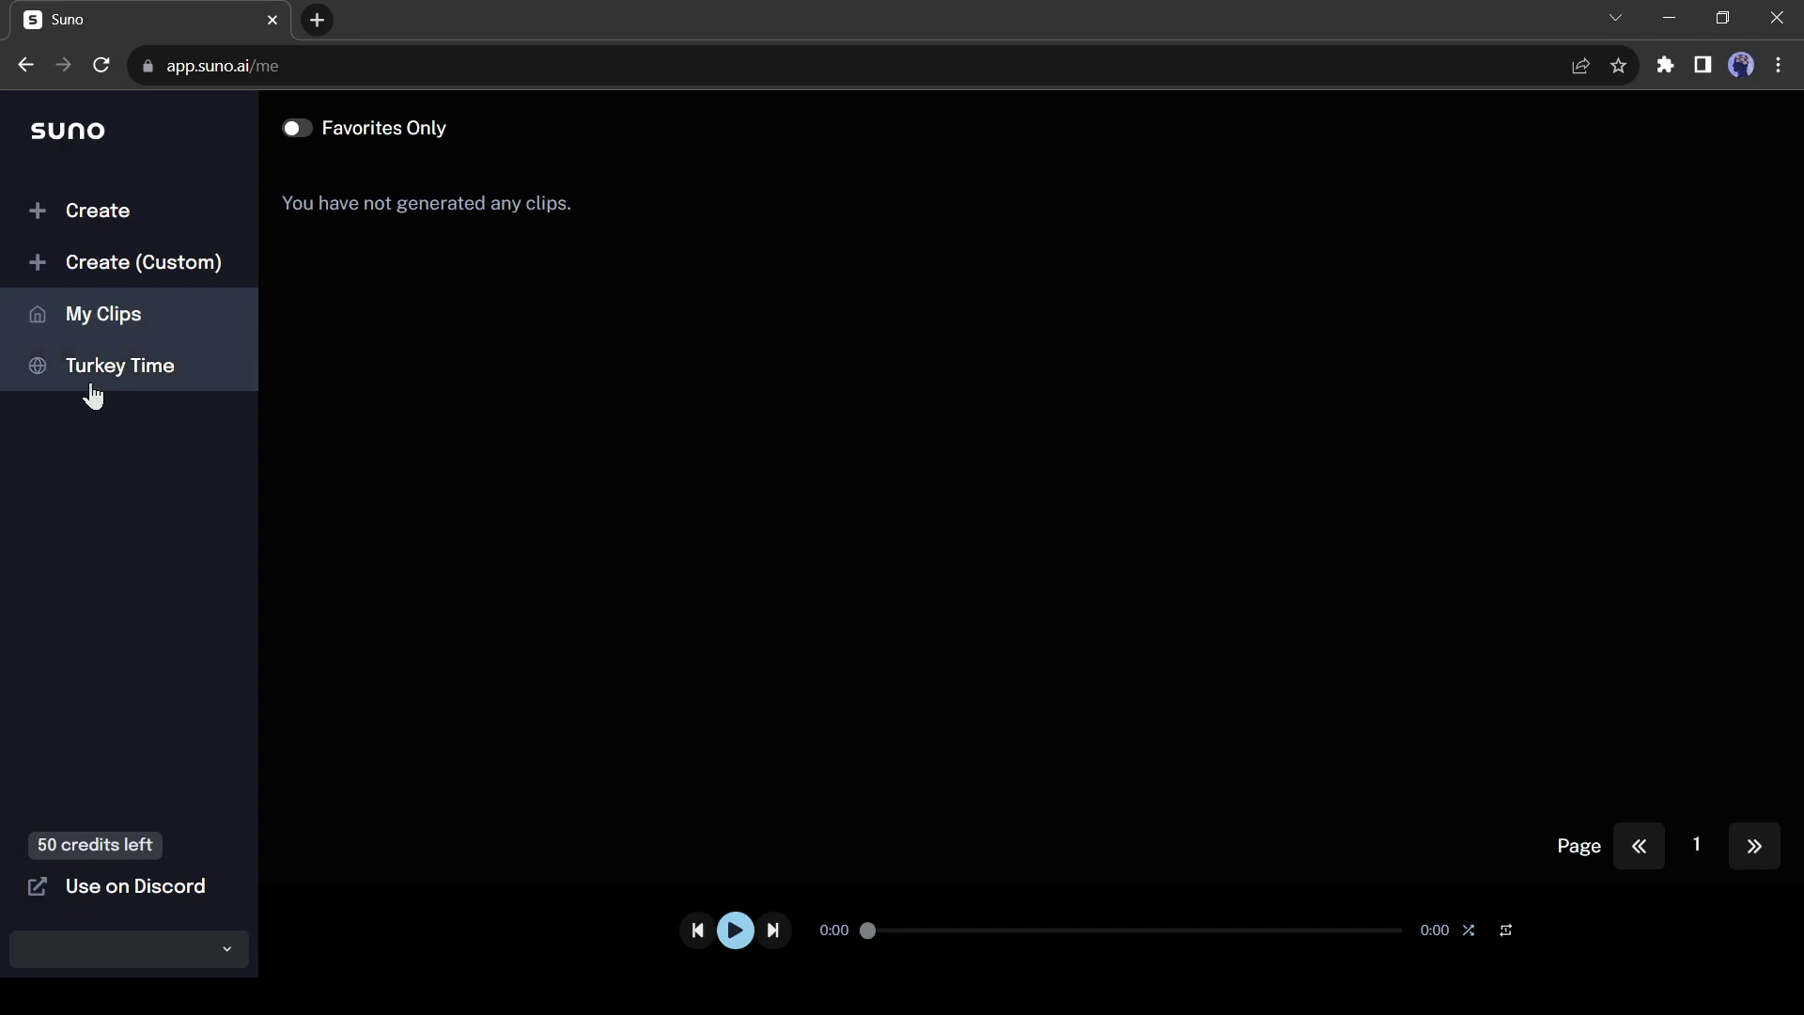
pyautogui.click(92, 392)
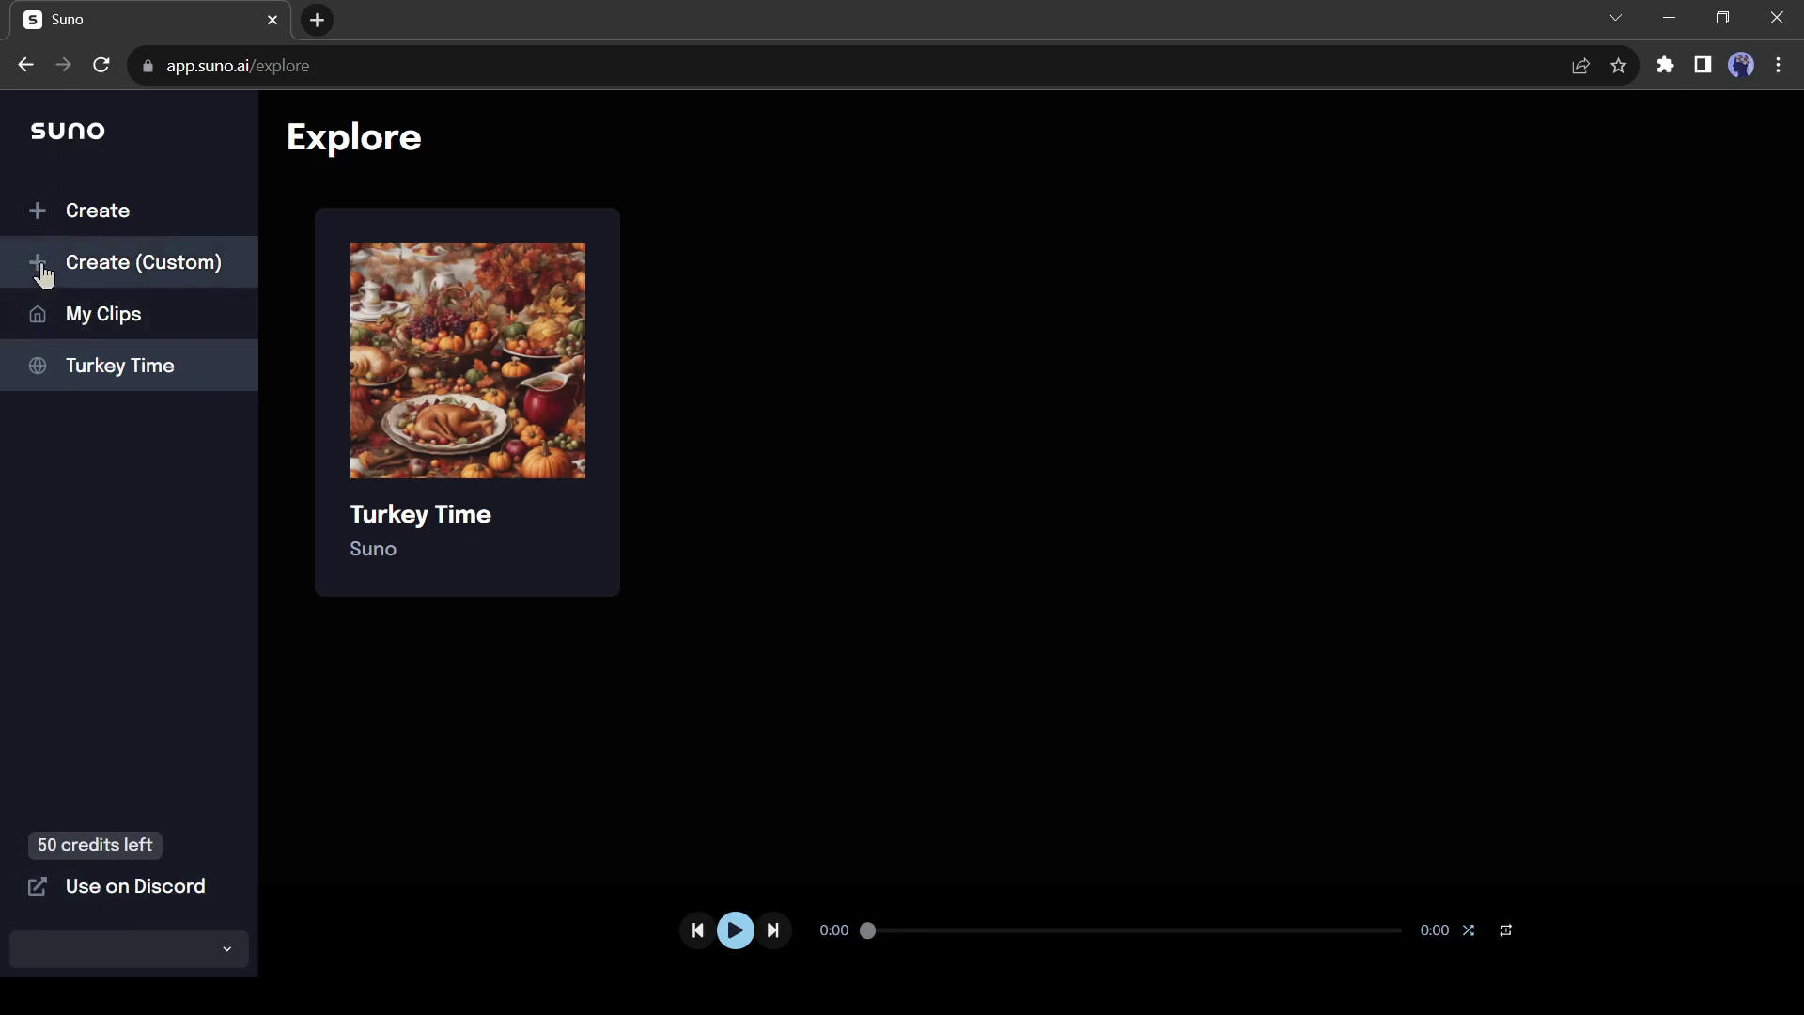
# Generate a song on the Create page from the prompt "A hip hop song about USA".
pyautogui.click(76, 221)
pyautogui.click(445, 827)
pyautogui.write('A h')
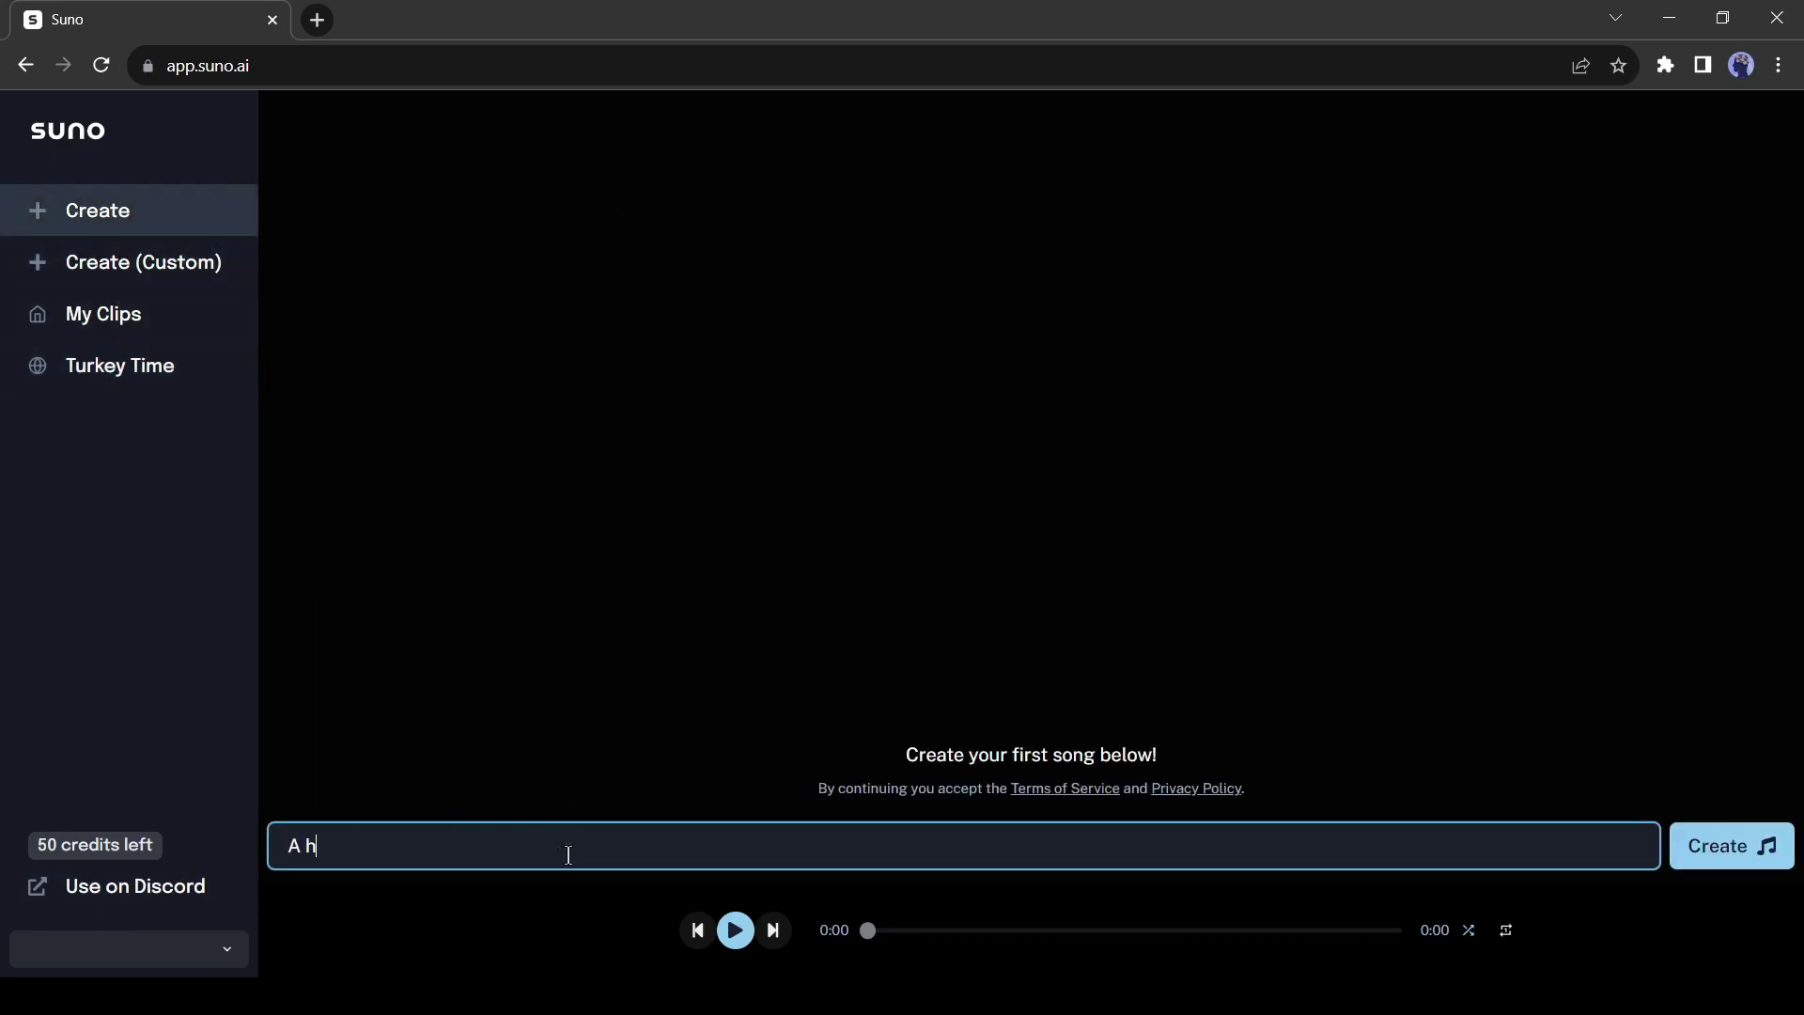
pyautogui.write('ip hop song about USA')
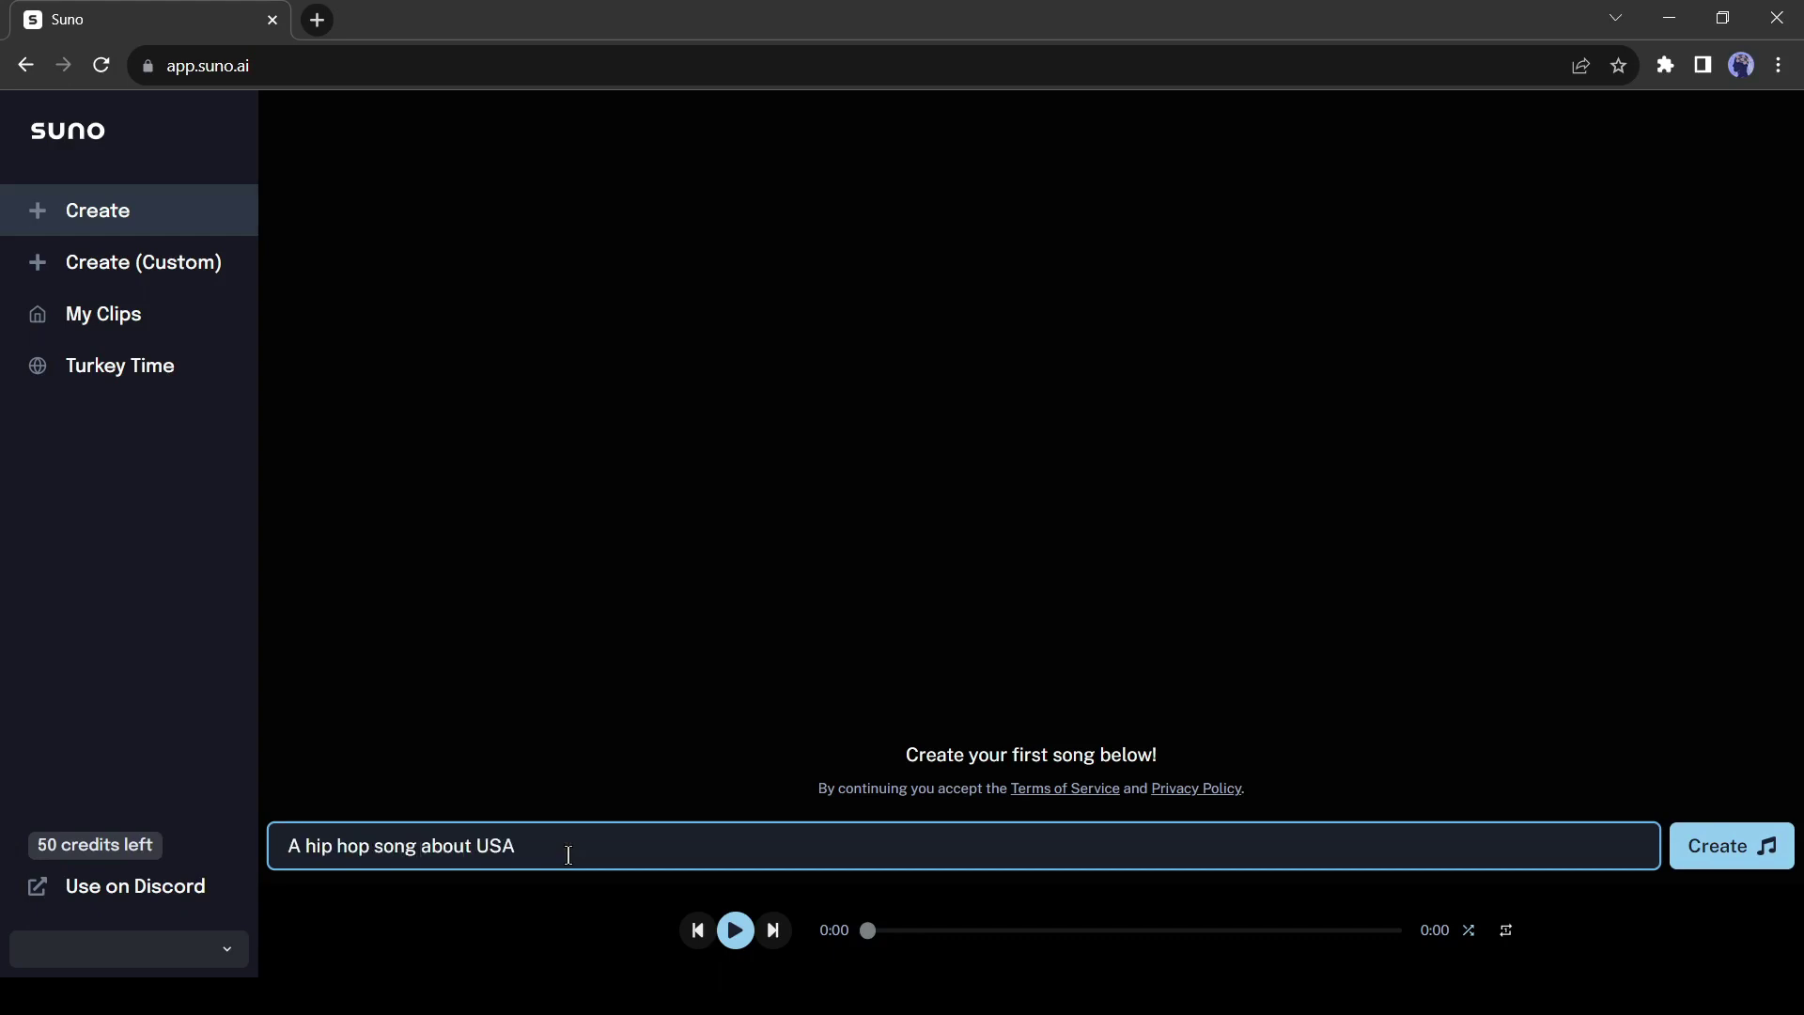
pyautogui.click(1733, 853)
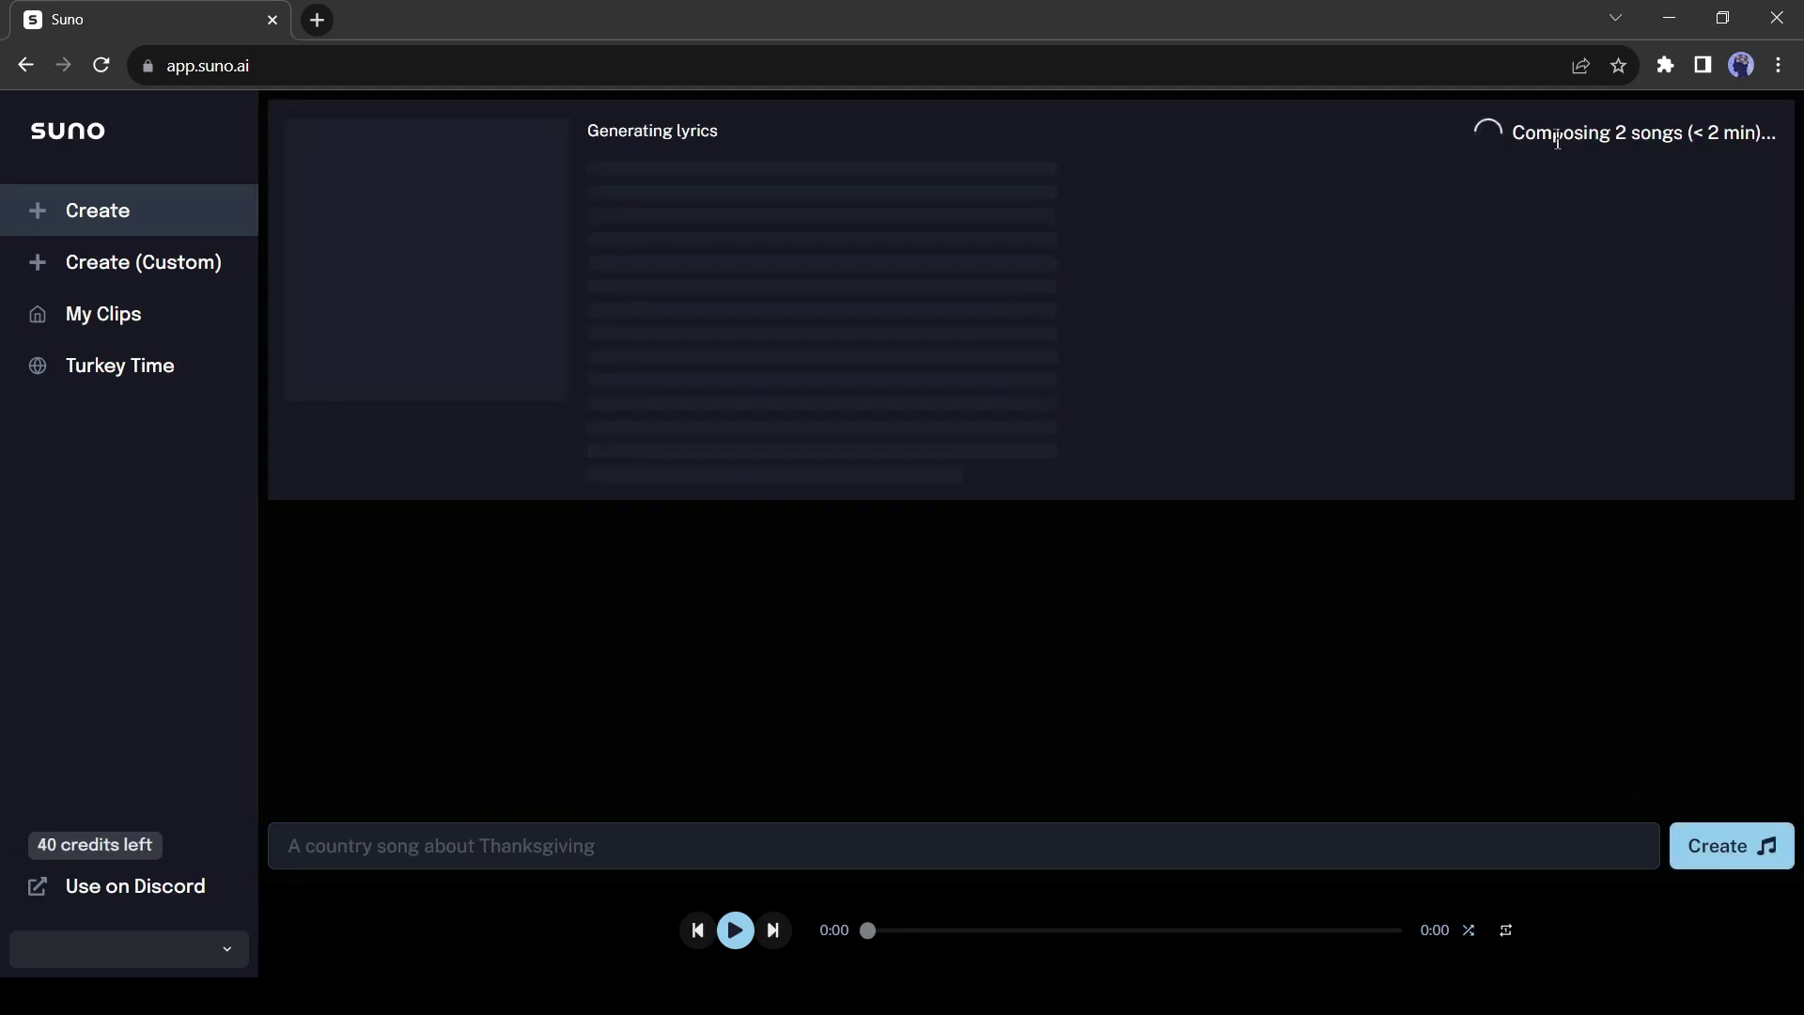
# Check the composing status of the hip hop song and read its generated lyrics.
pyautogui.moveTo(1514, 136); pyautogui.dragTo(1761, 139)
pyautogui.click(1617, 184)
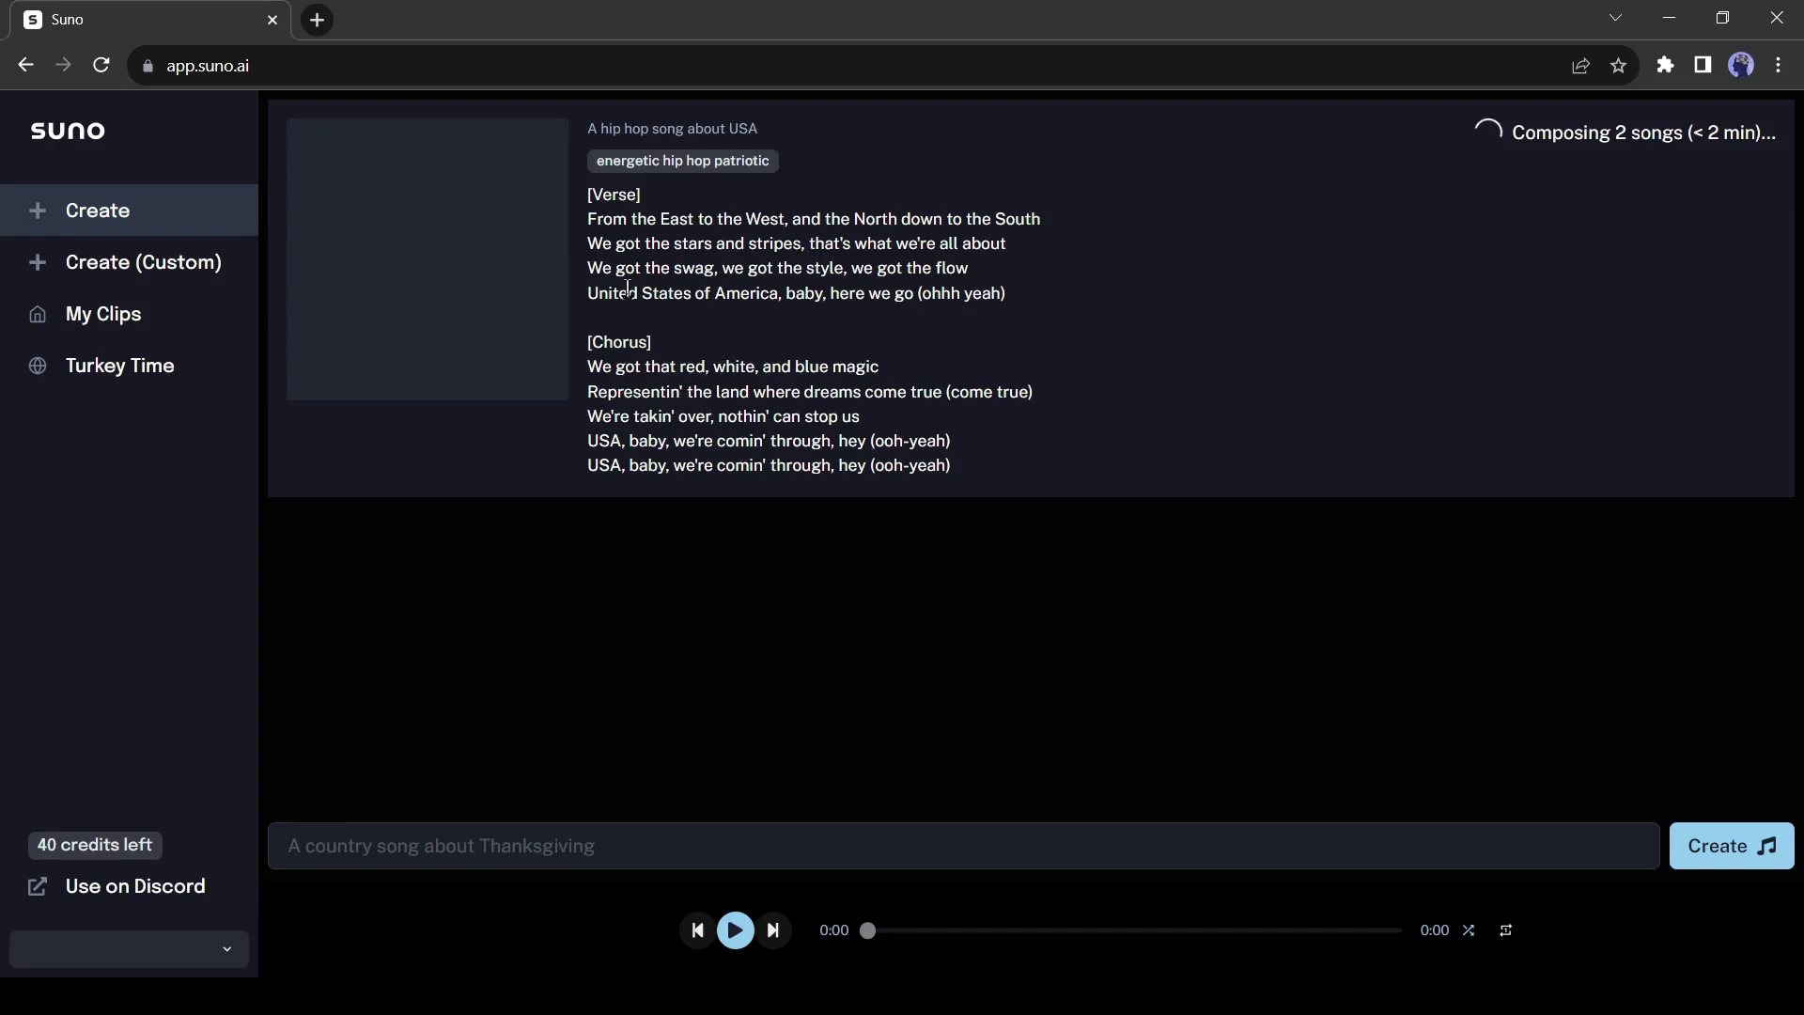
pyautogui.moveTo(589, 197); pyautogui.dragTo(641, 199)
pyautogui.click(622, 236)
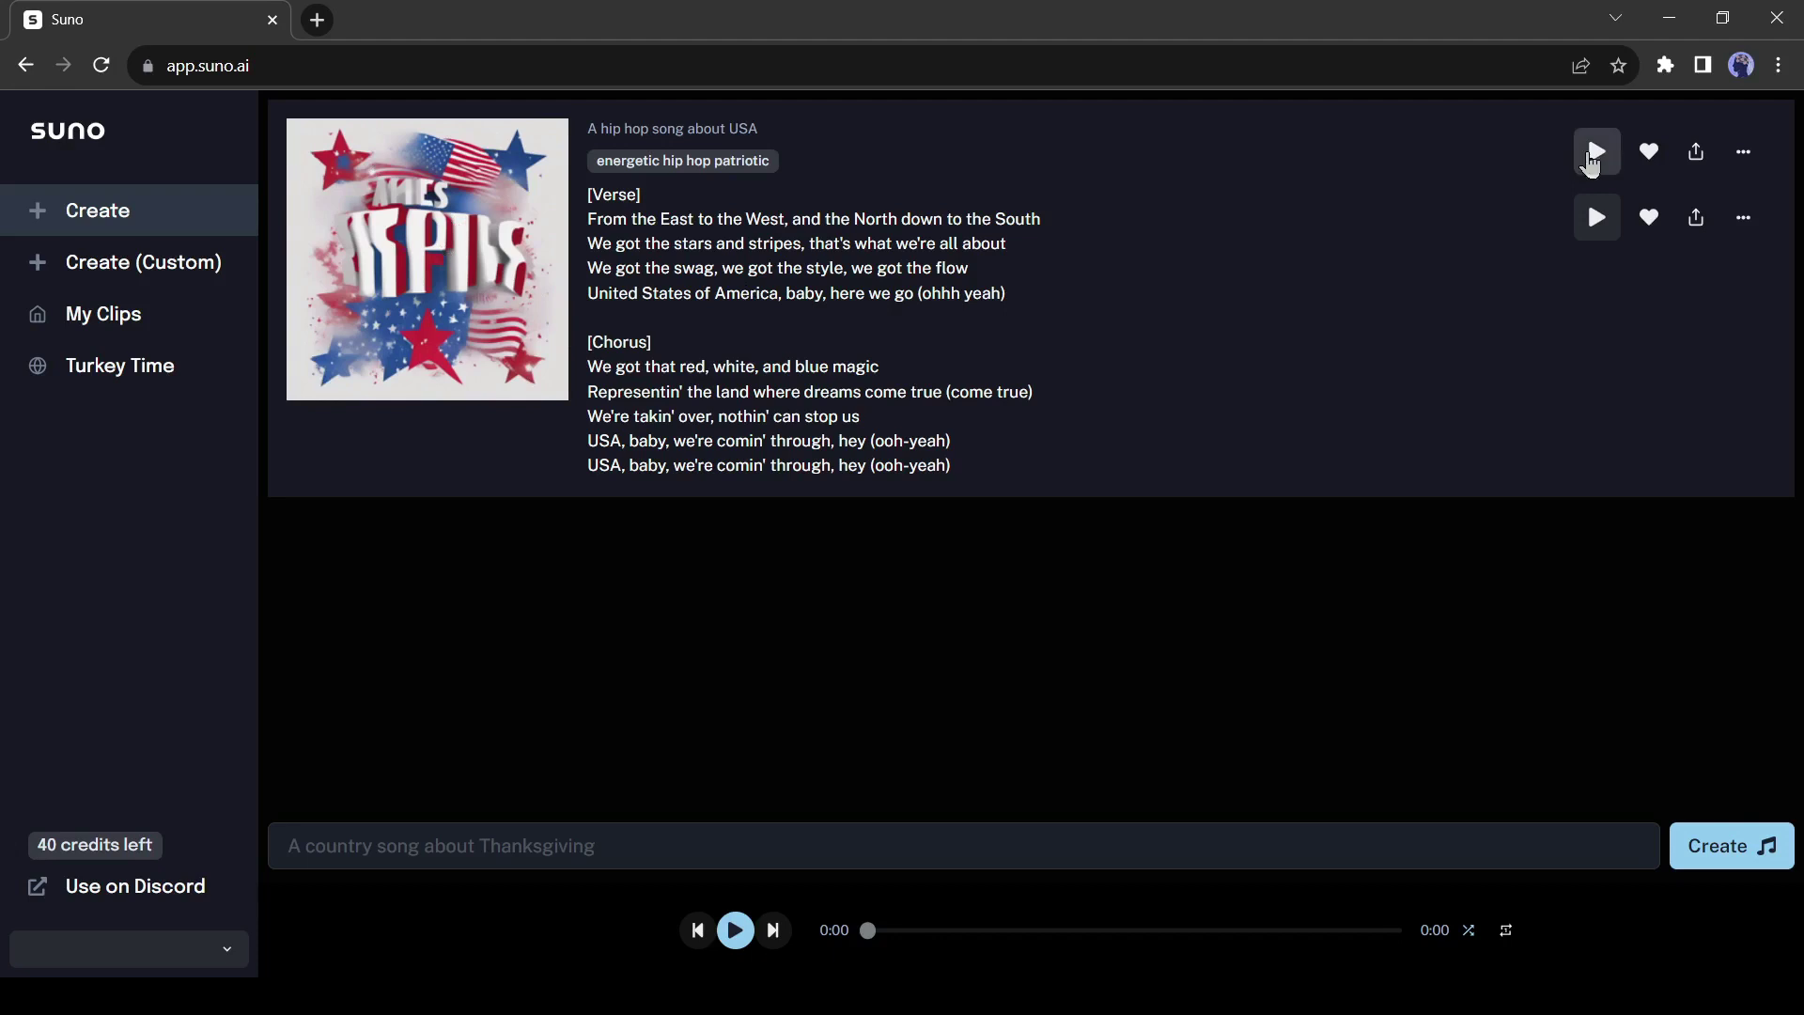
# Listen to the first and second versions of the hip hop song about USA, and pause playback.
pyautogui.click(1596, 151)
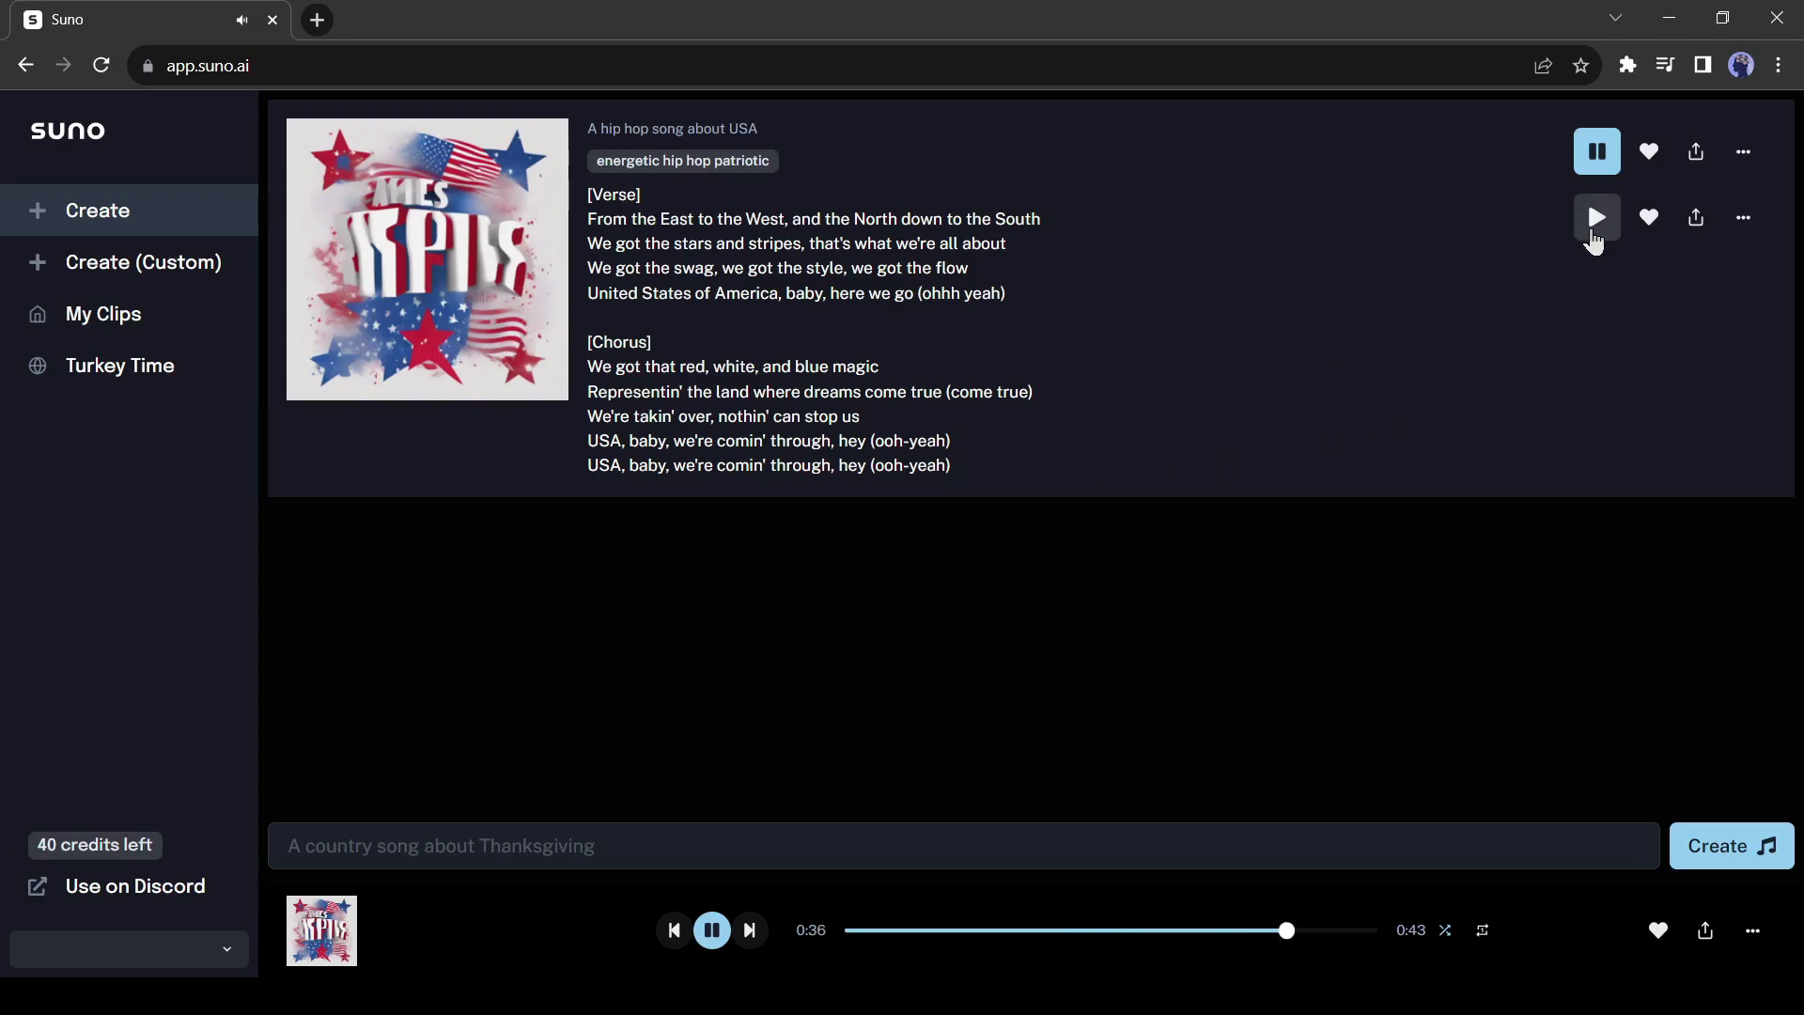
pyautogui.click(1598, 234)
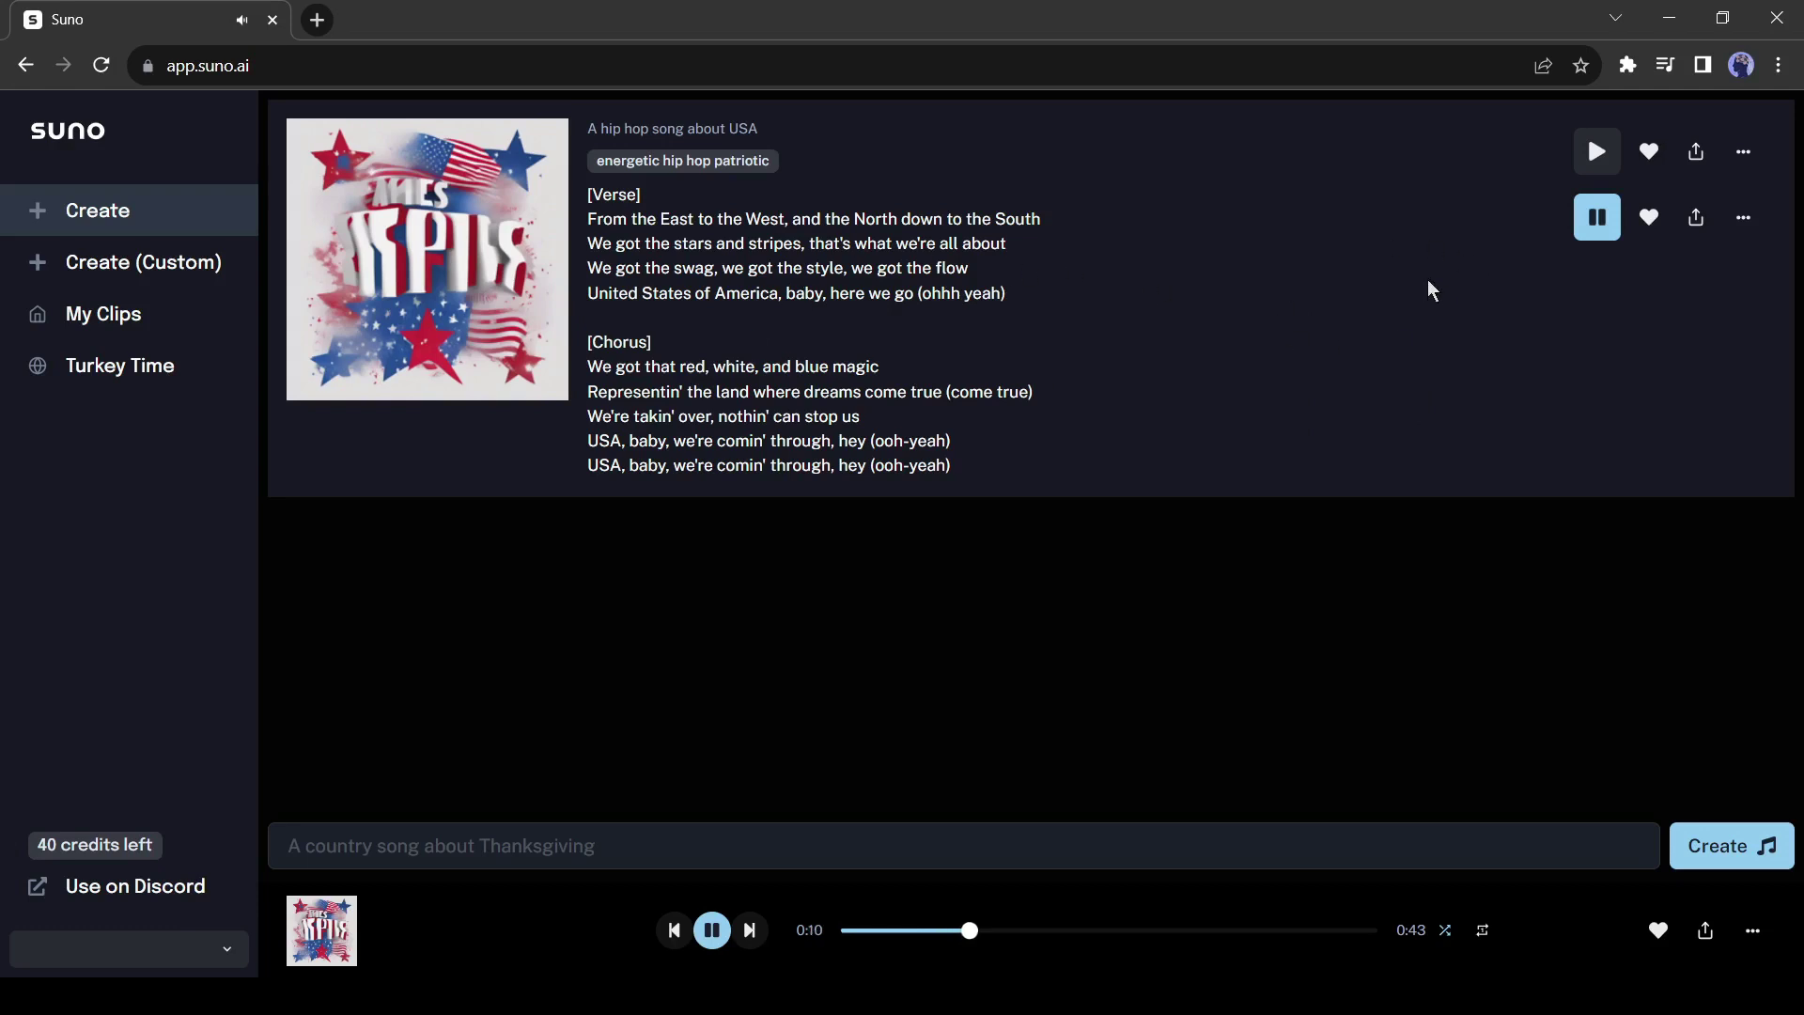
pyautogui.click(1594, 226)
# Generate another song from the prompt "A romantic sad song".
pyautogui.click(567, 842)
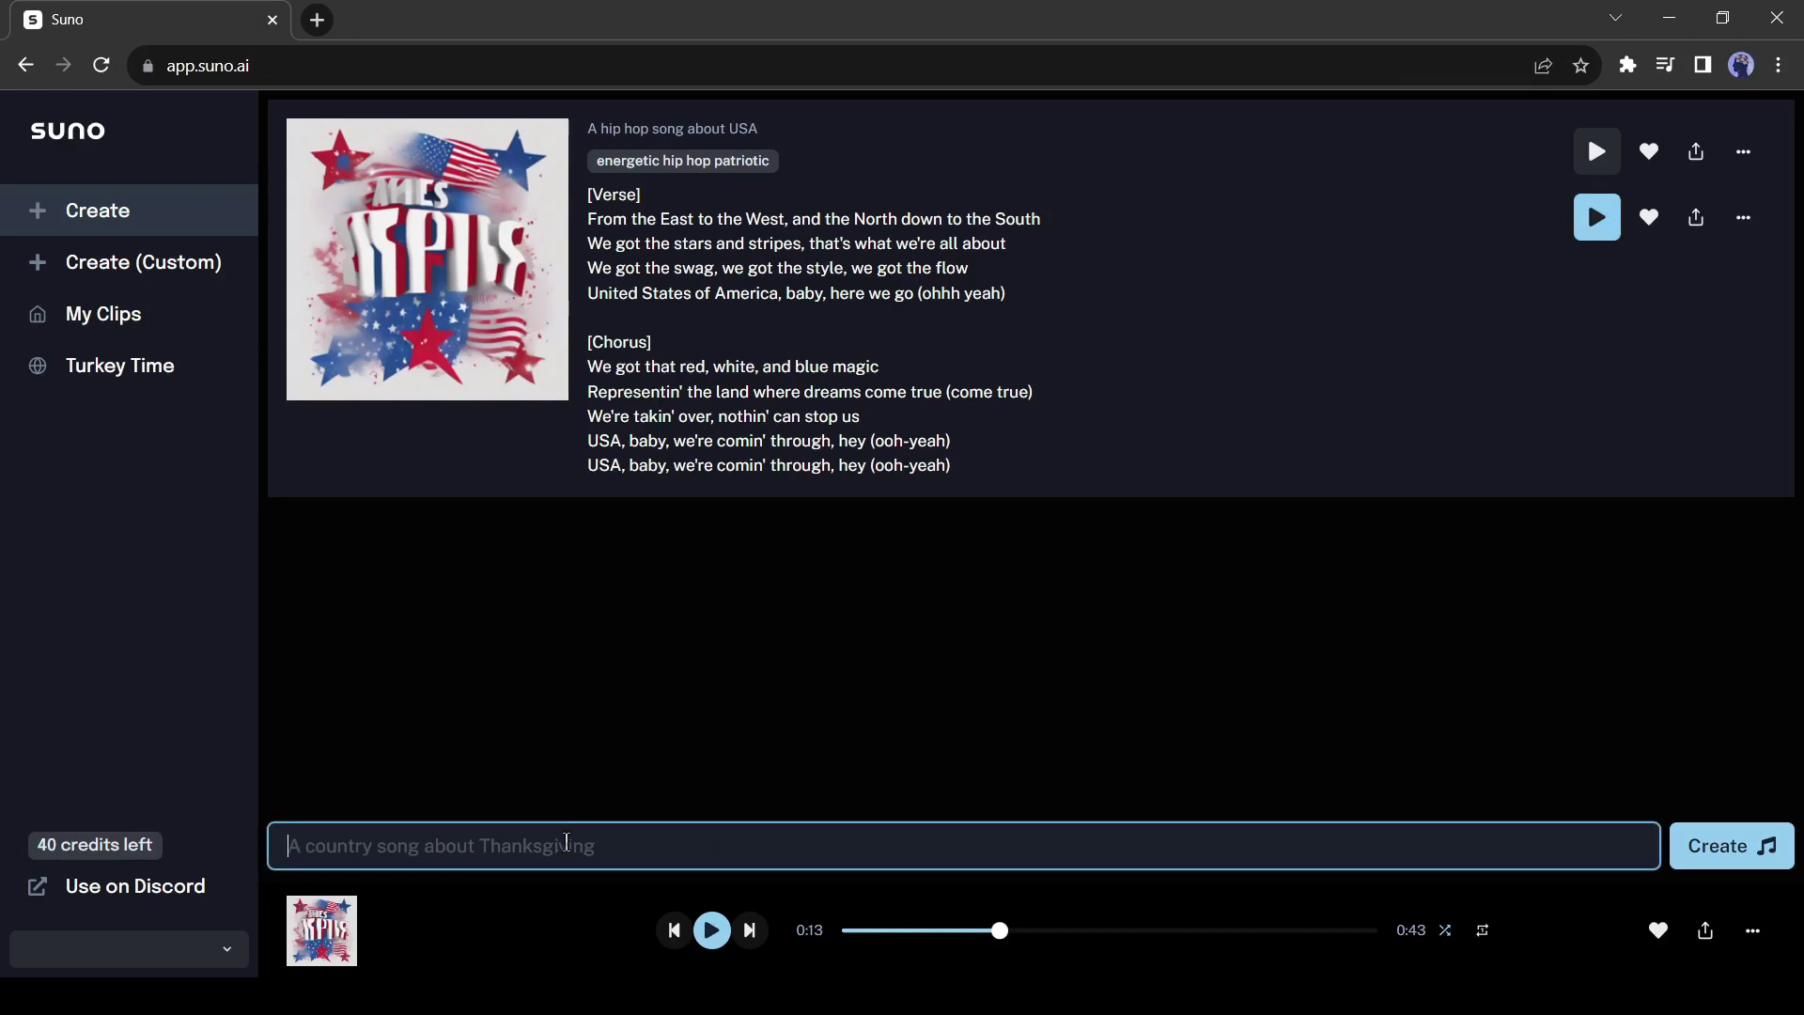
pyautogui.write('A romantic')
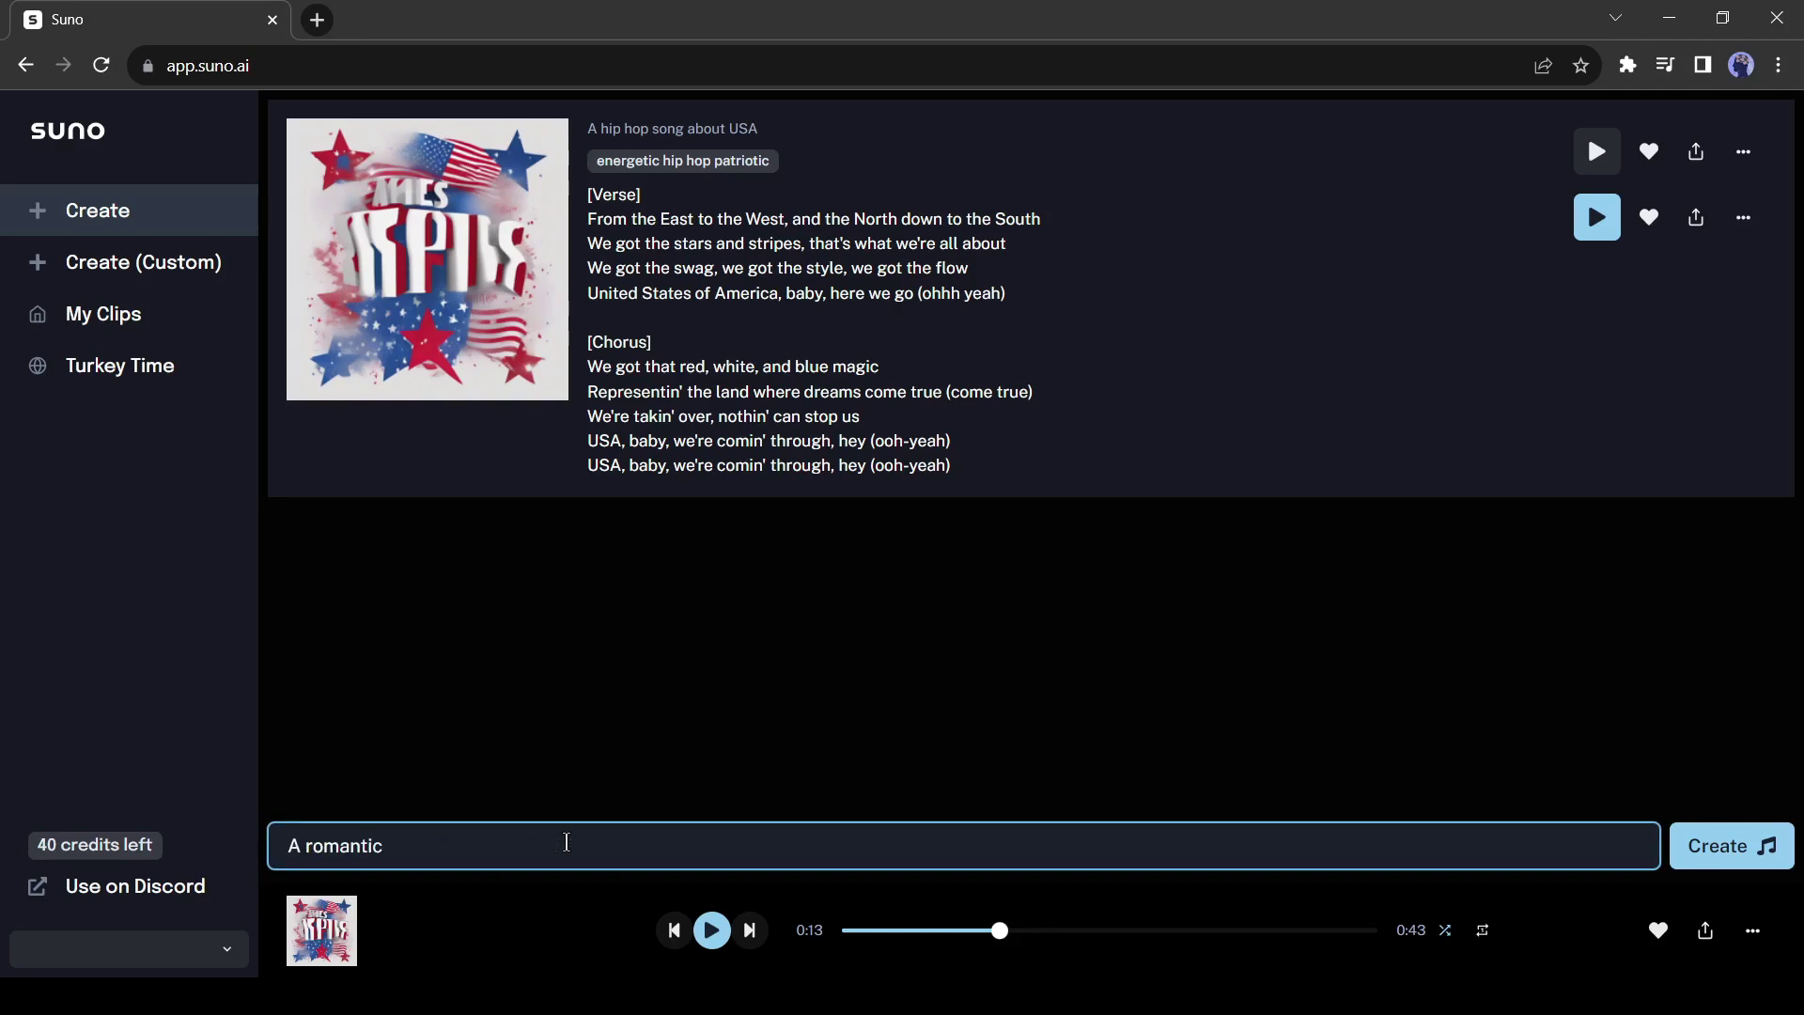
pyautogui.write(' sad song')
pyautogui.press('Return')
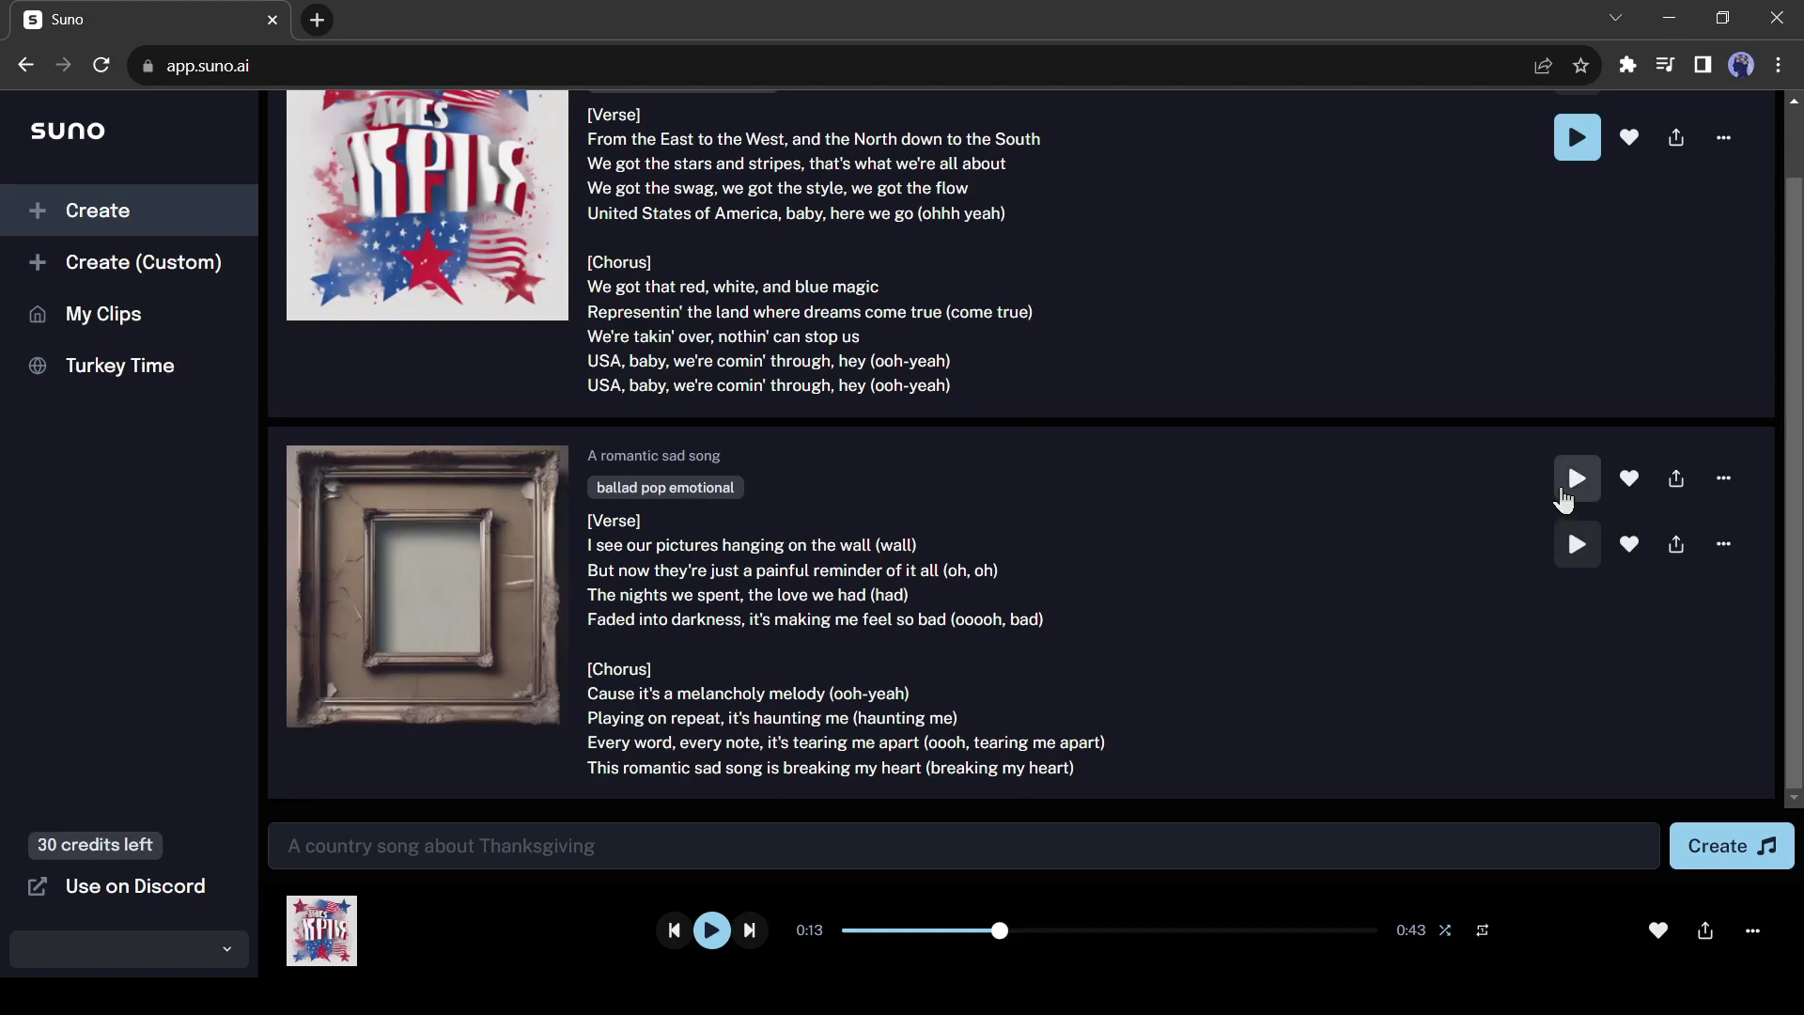
# Listen to both versions of the romantic sad song, and pause playback.
pyautogui.click(1565, 493)
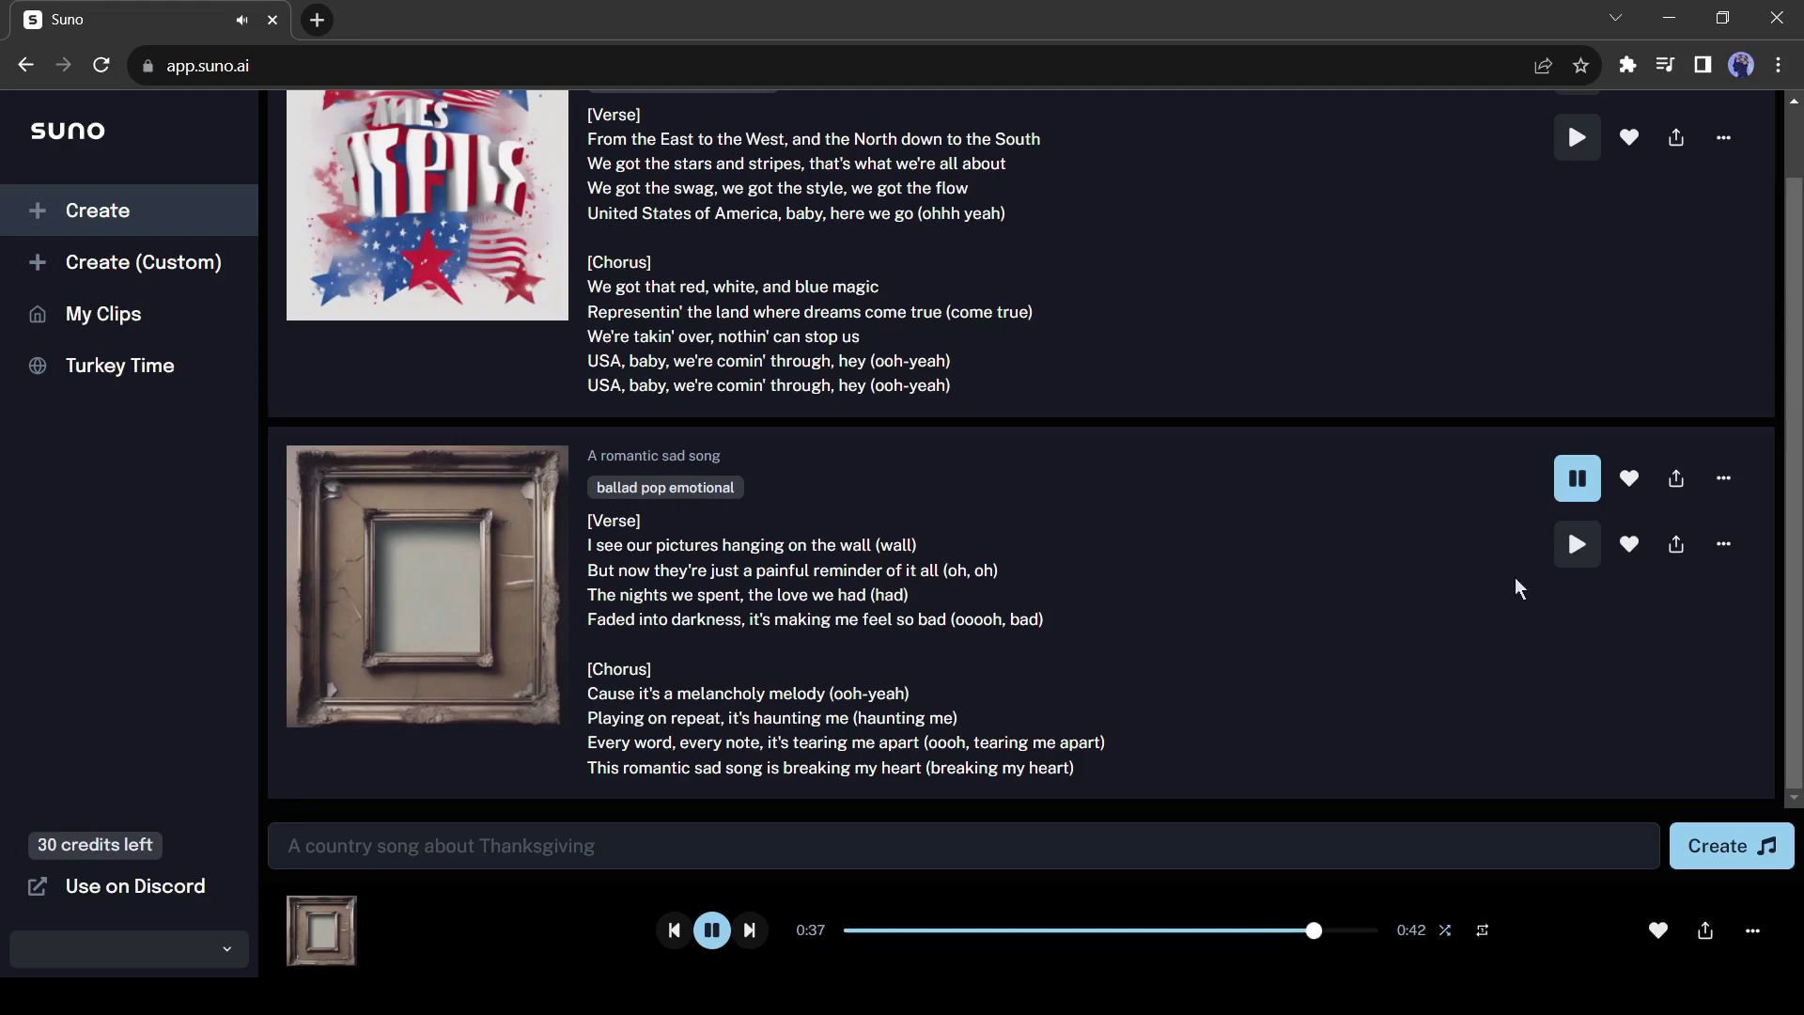
pyautogui.click(1577, 544)
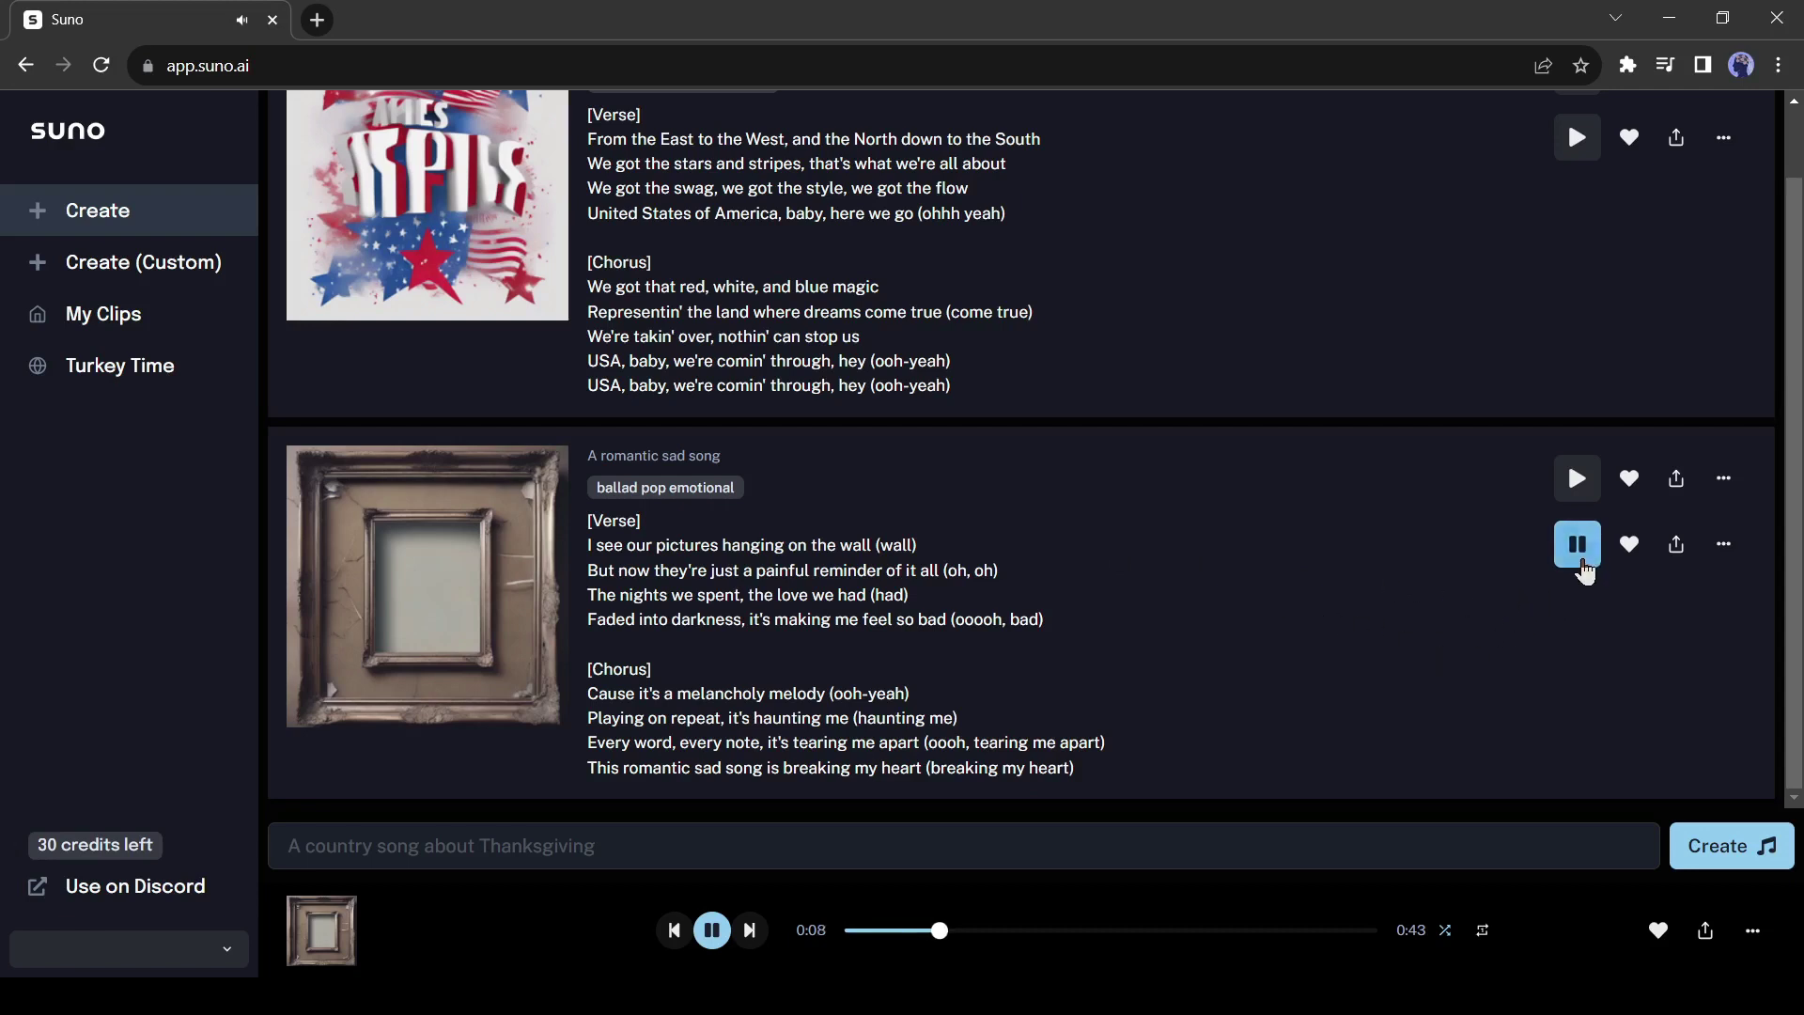
pyautogui.click(1578, 545)
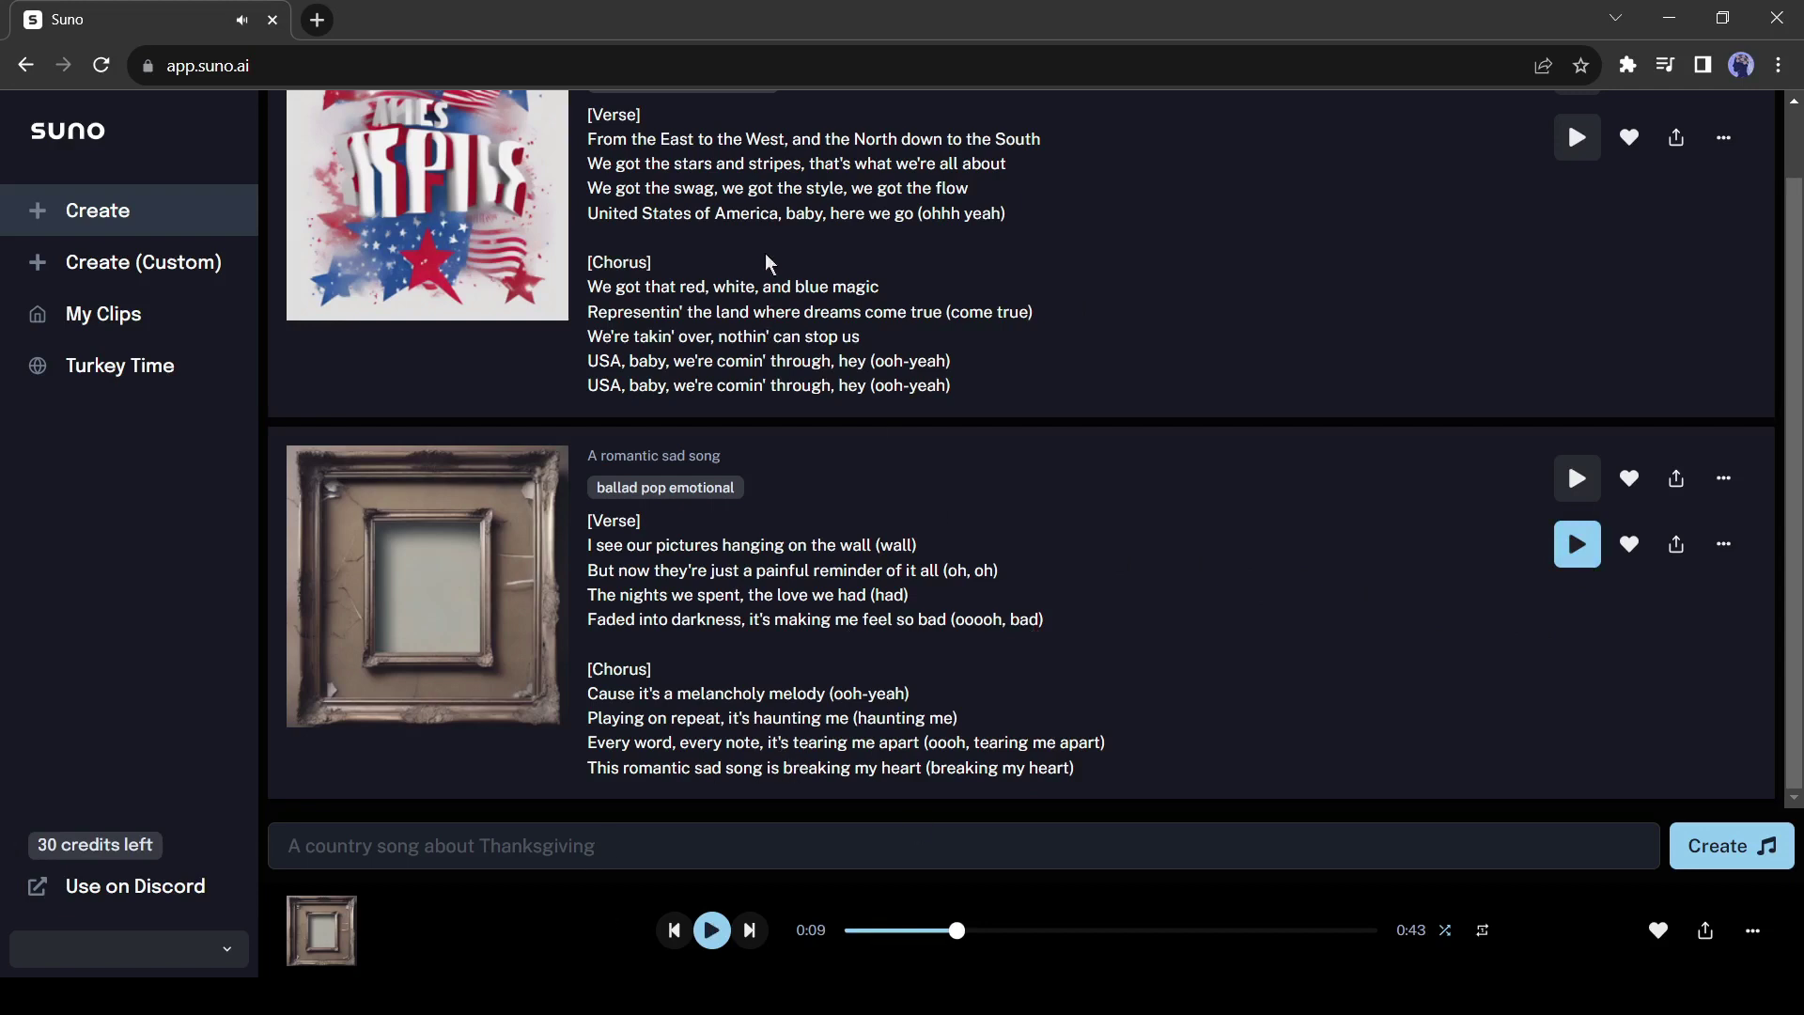
# Generate another song from the prompt "A romantic rock song in a female voice".
pyautogui.scroll(1, 683, 471)
pyautogui.scroll(-1, 676, 488)
pyautogui.click(418, 859)
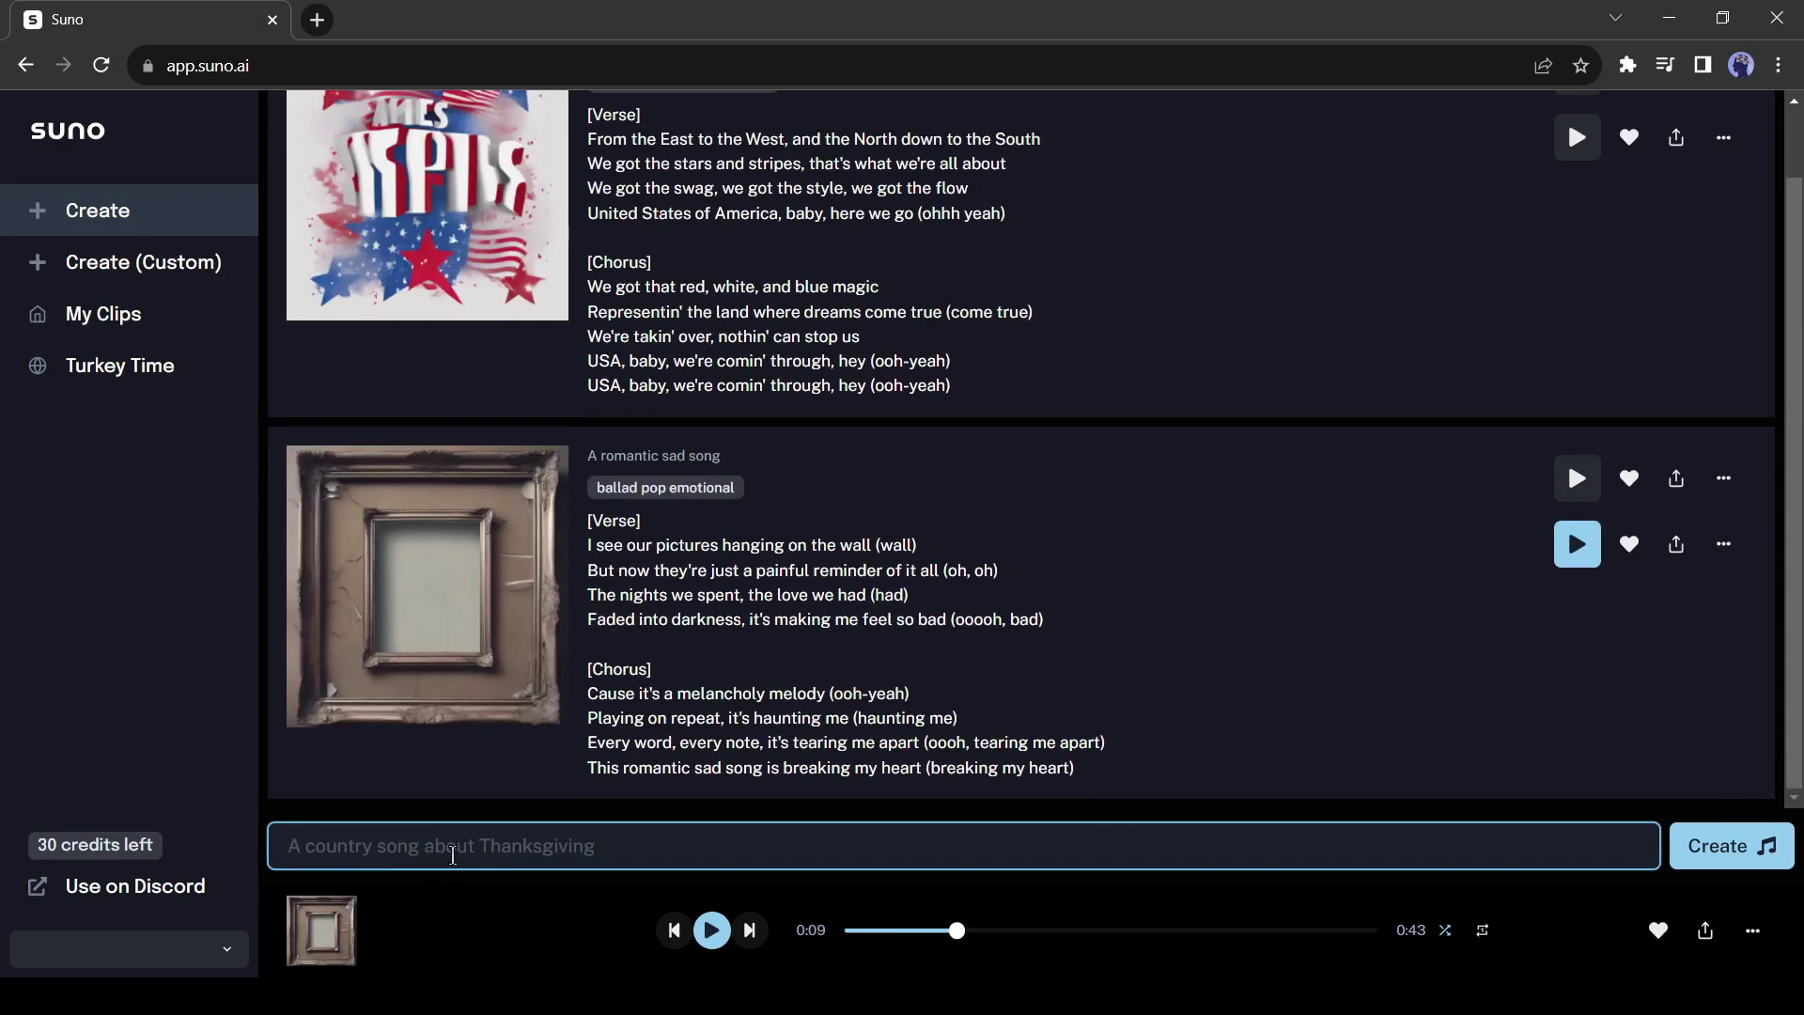
pyautogui.write('A romant')
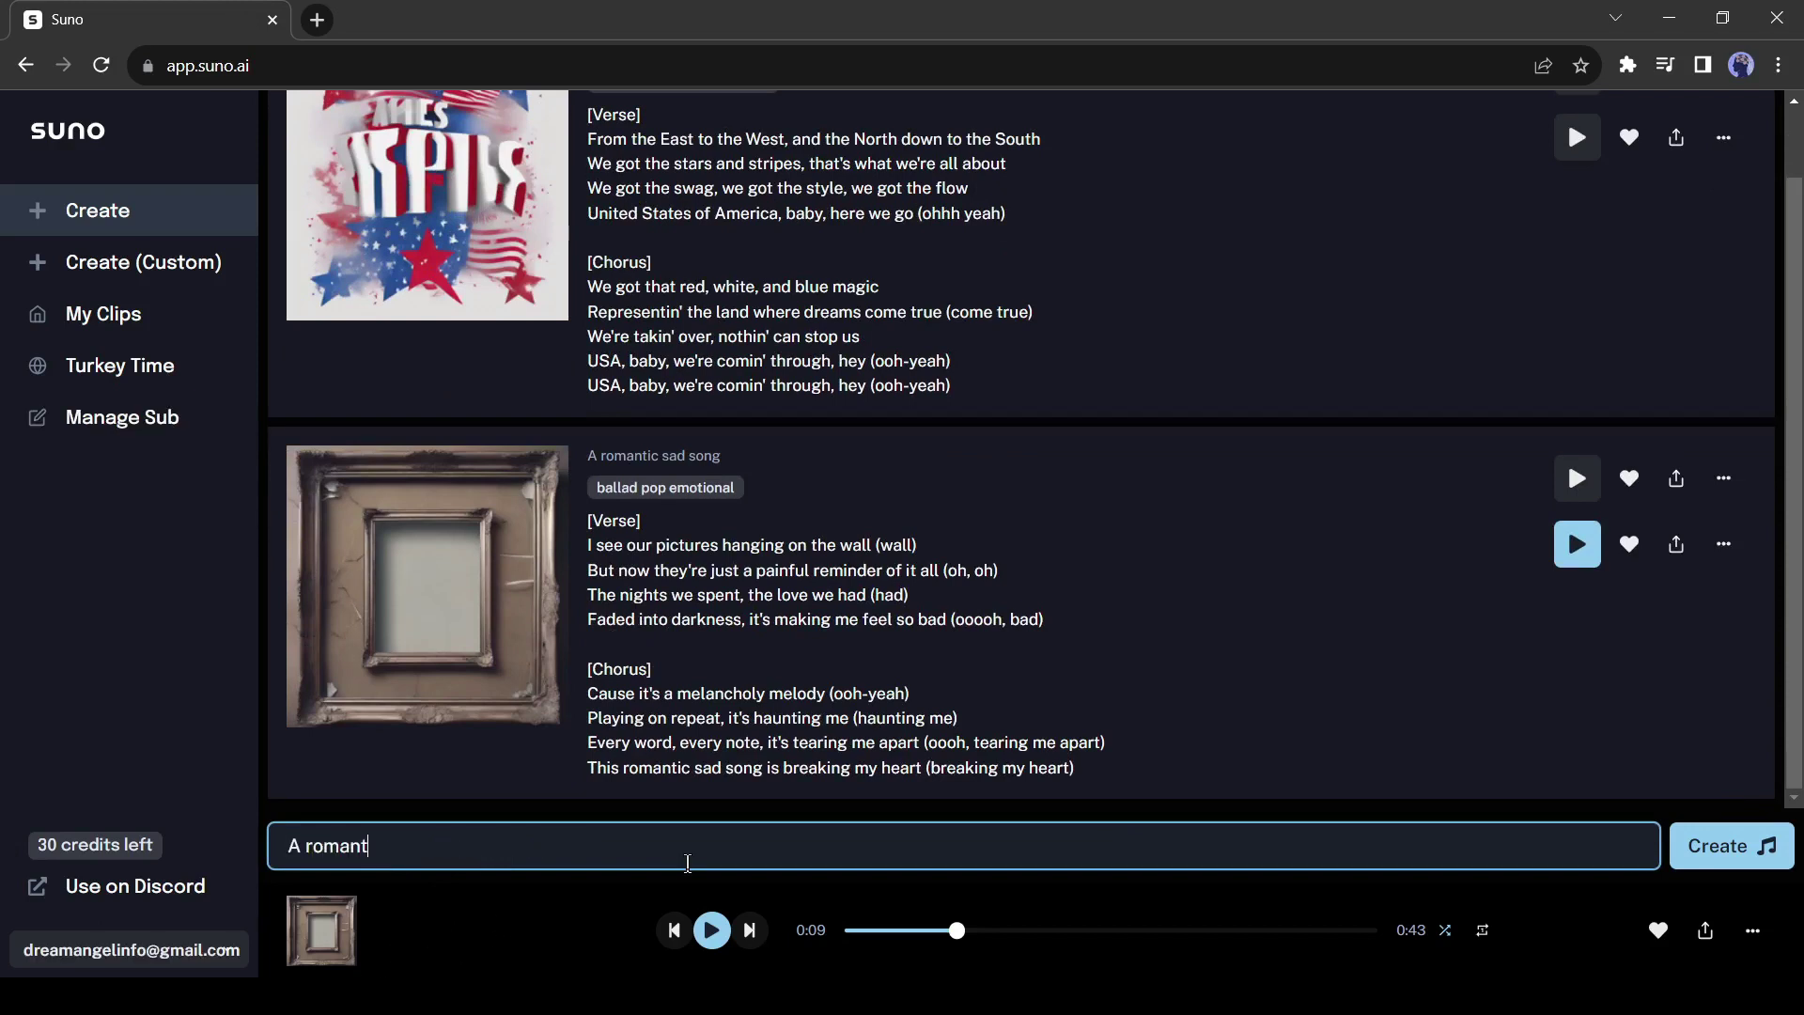
pyautogui.write('ic rock song in a female voice')
pyautogui.click(1749, 864)
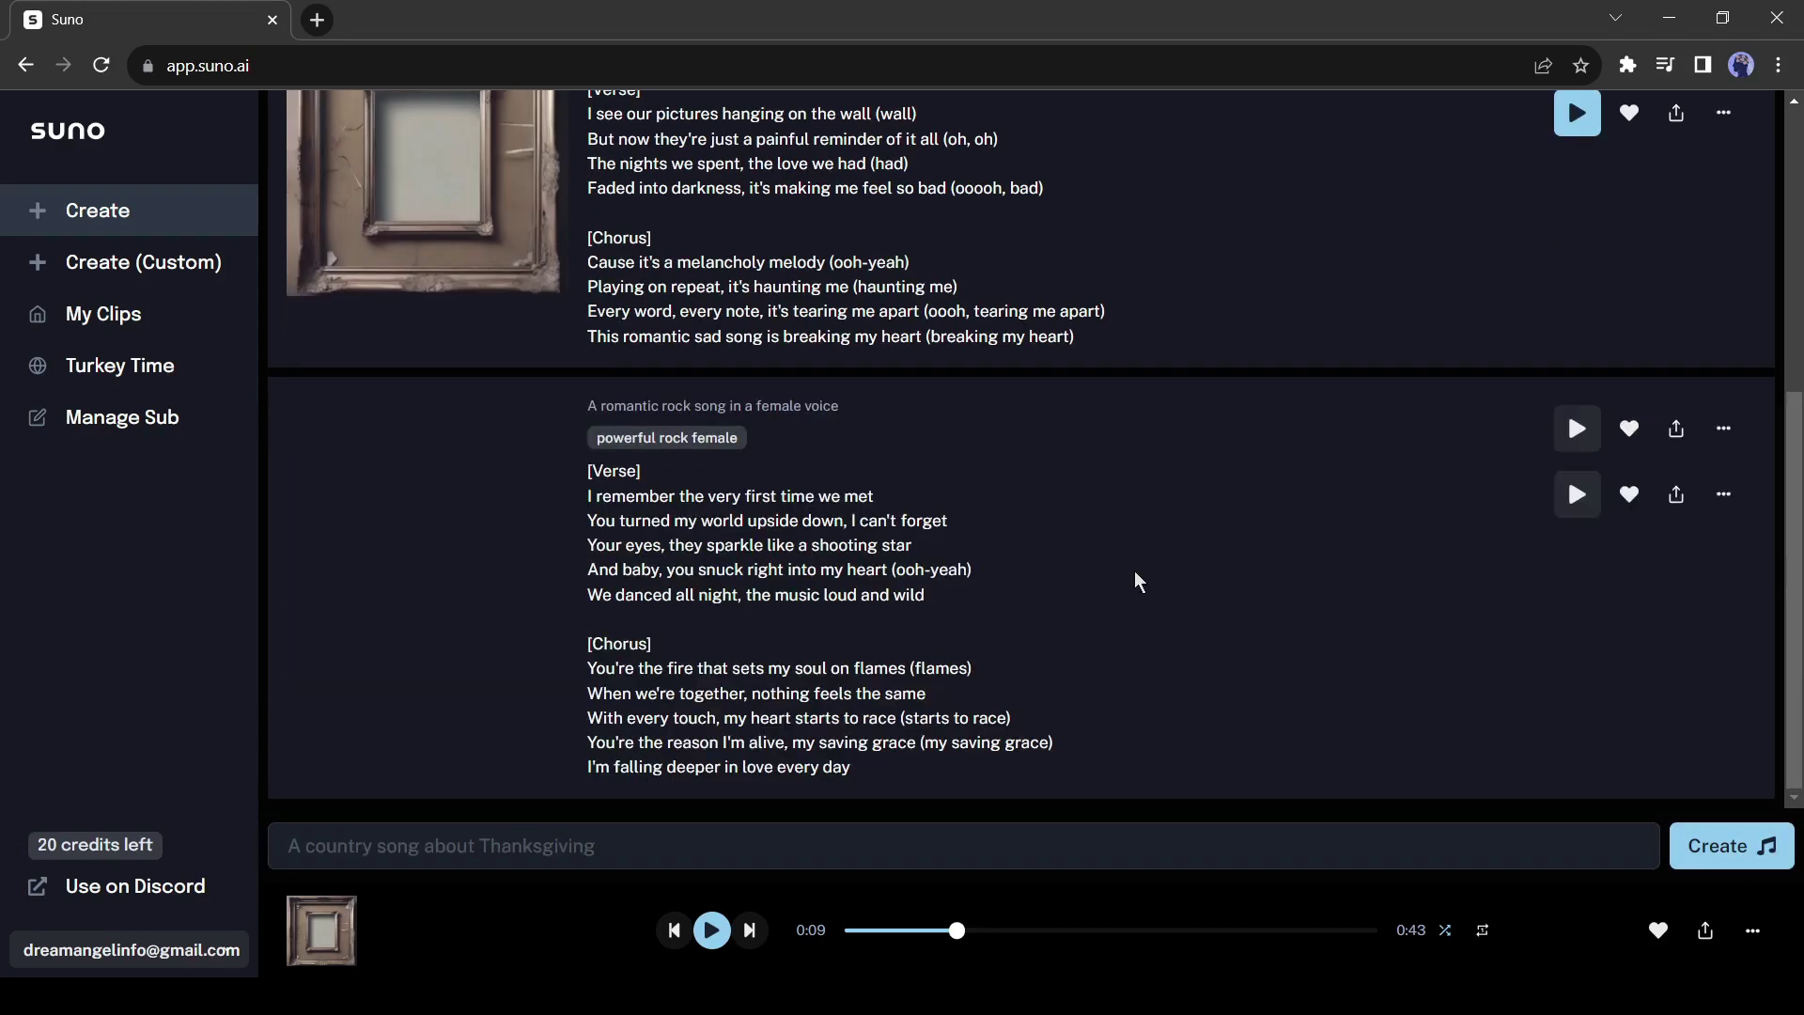
# Listen to both versions of the romantic rock song in a female voice, and pause playback.
pyautogui.click(1576, 428)
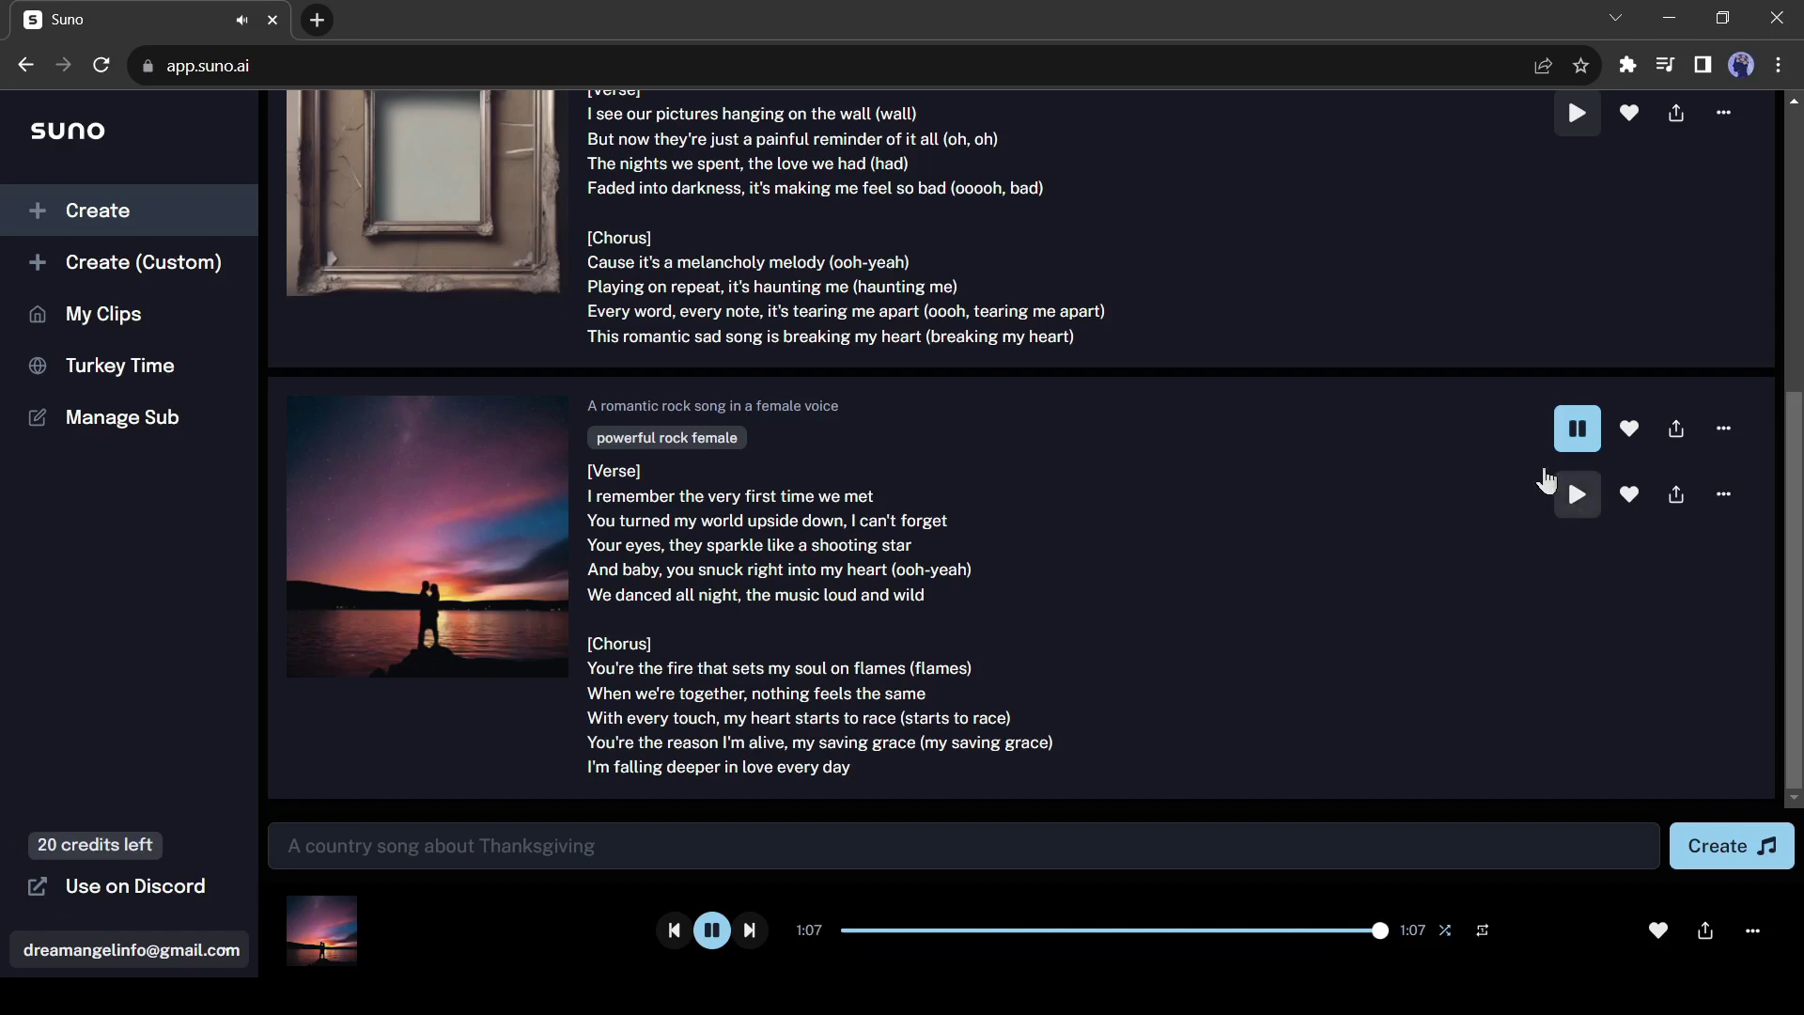
pyautogui.click(1577, 495)
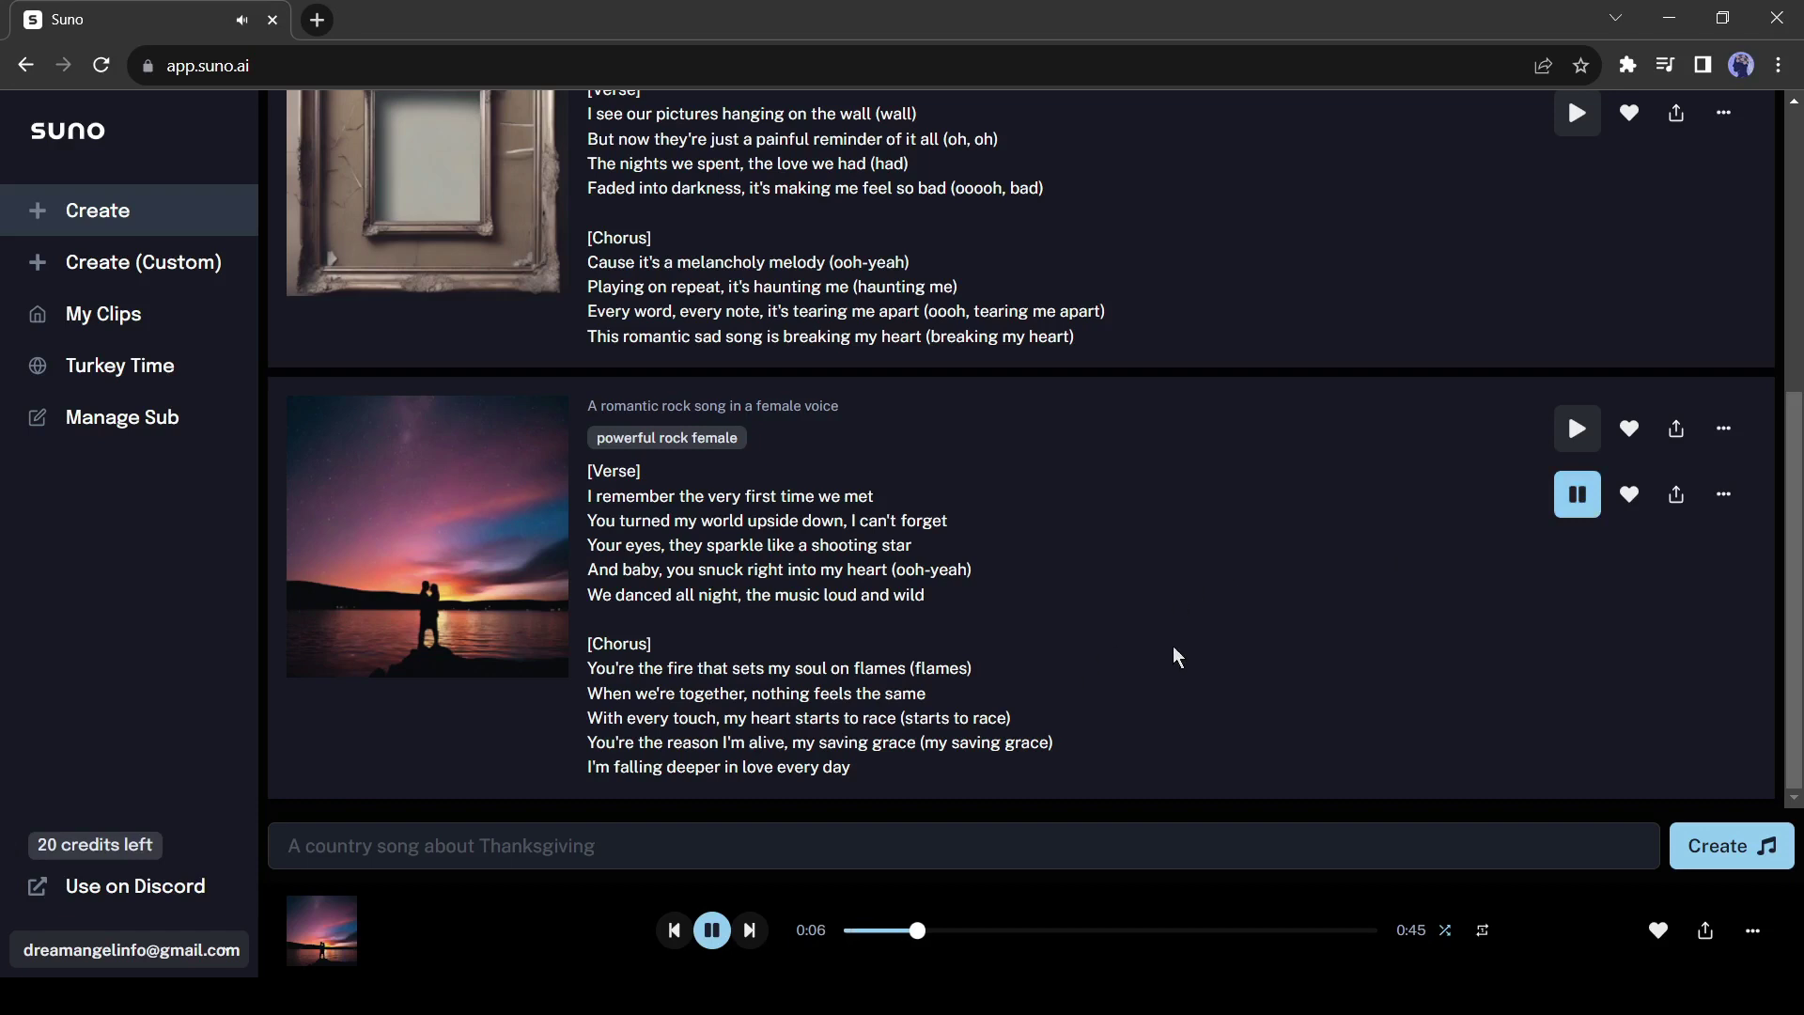
pyautogui.click(711, 943)
# Generate another song from the prompt "A romantic sad song in a female voice in Hindi language".
pyautogui.scroll(5, 658, 653)
pyautogui.scroll(-4, 646, 648)
pyautogui.scroll(-2, 646, 648)
pyautogui.click(364, 849)
pyautogui.write('A roman')
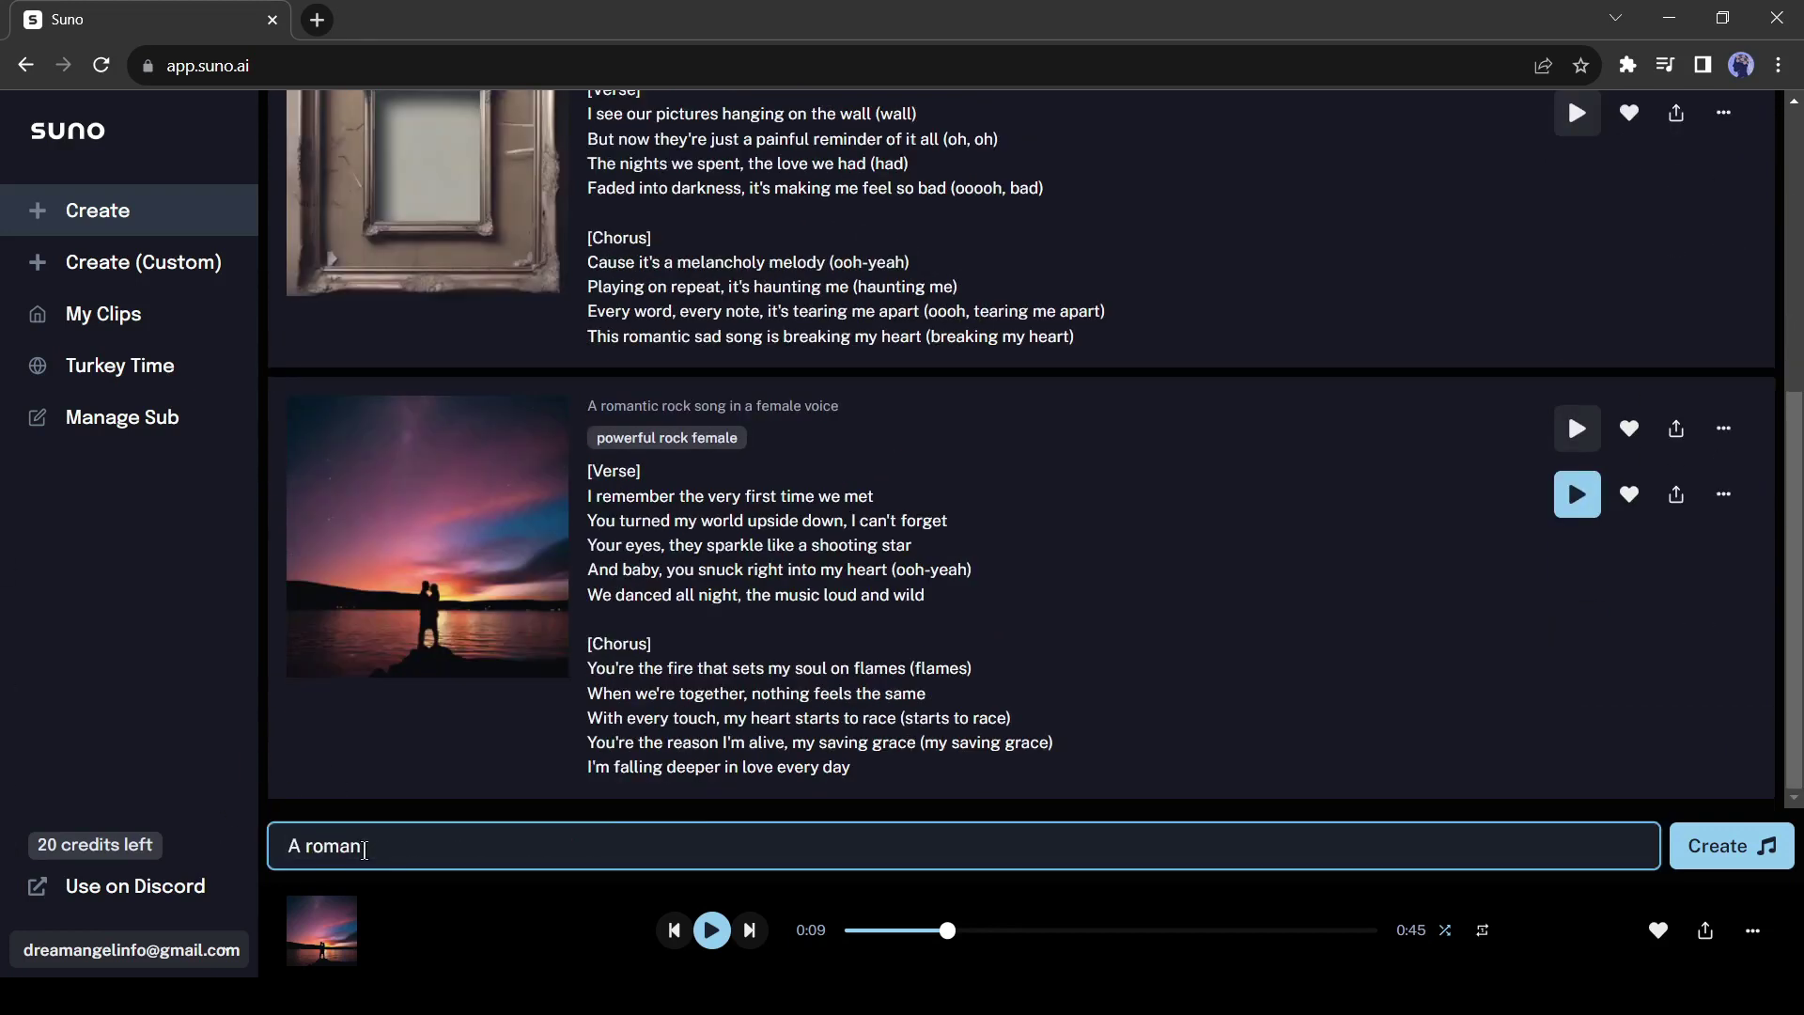
pyautogui.write('tic sa')
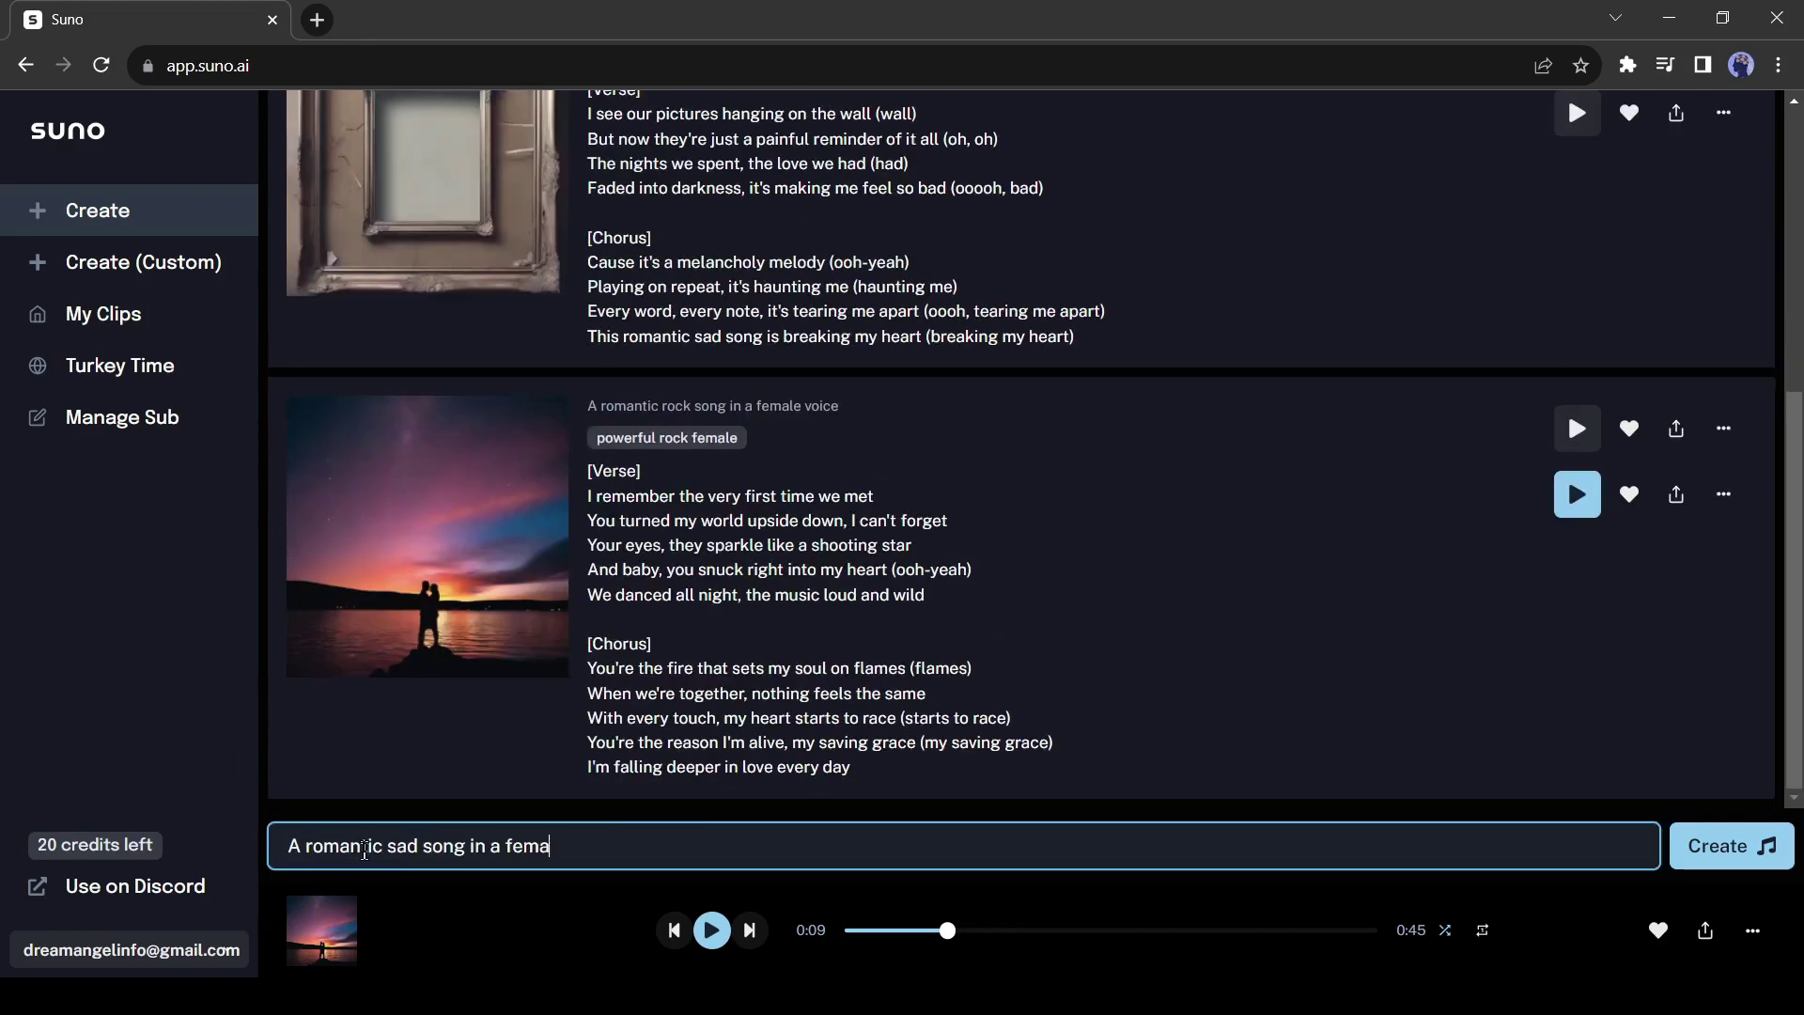
pyautogui.write('d somg in a female voice in Hindi language')
pyautogui.press('Return')
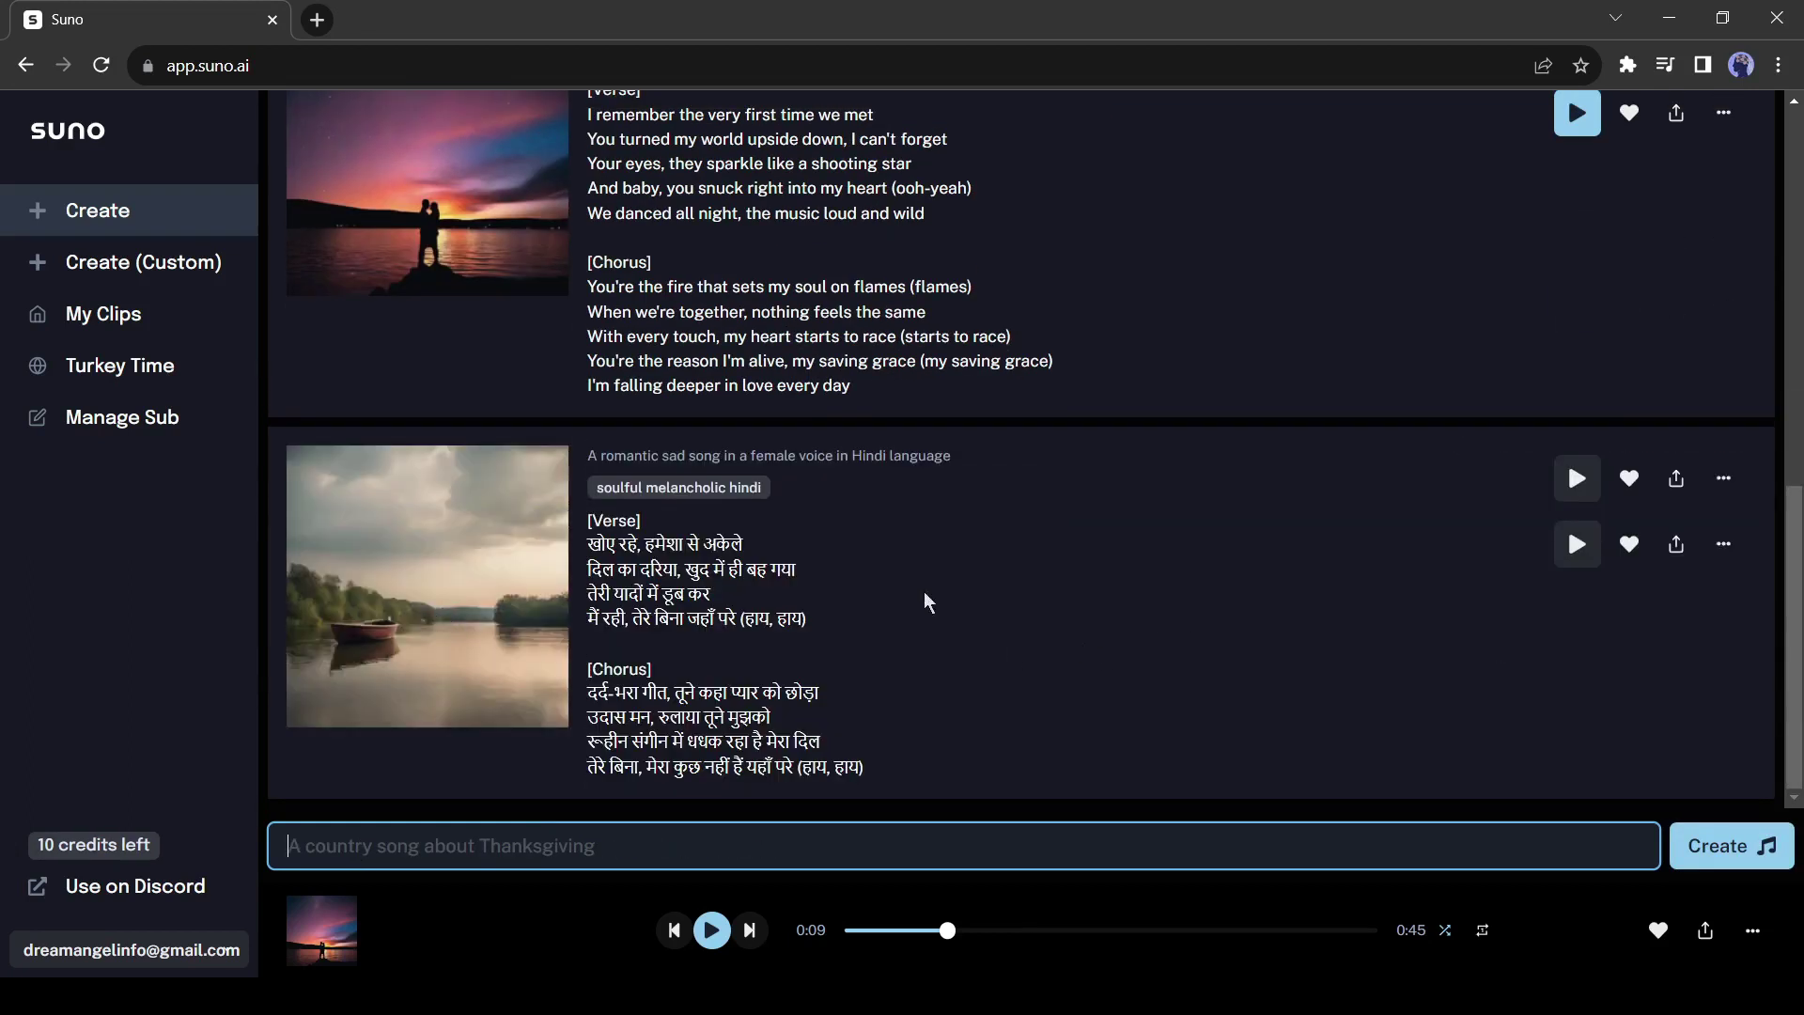
# Listen to both versions of the romantic sad song in Hindi, and pause playback.
pyautogui.click(1576, 479)
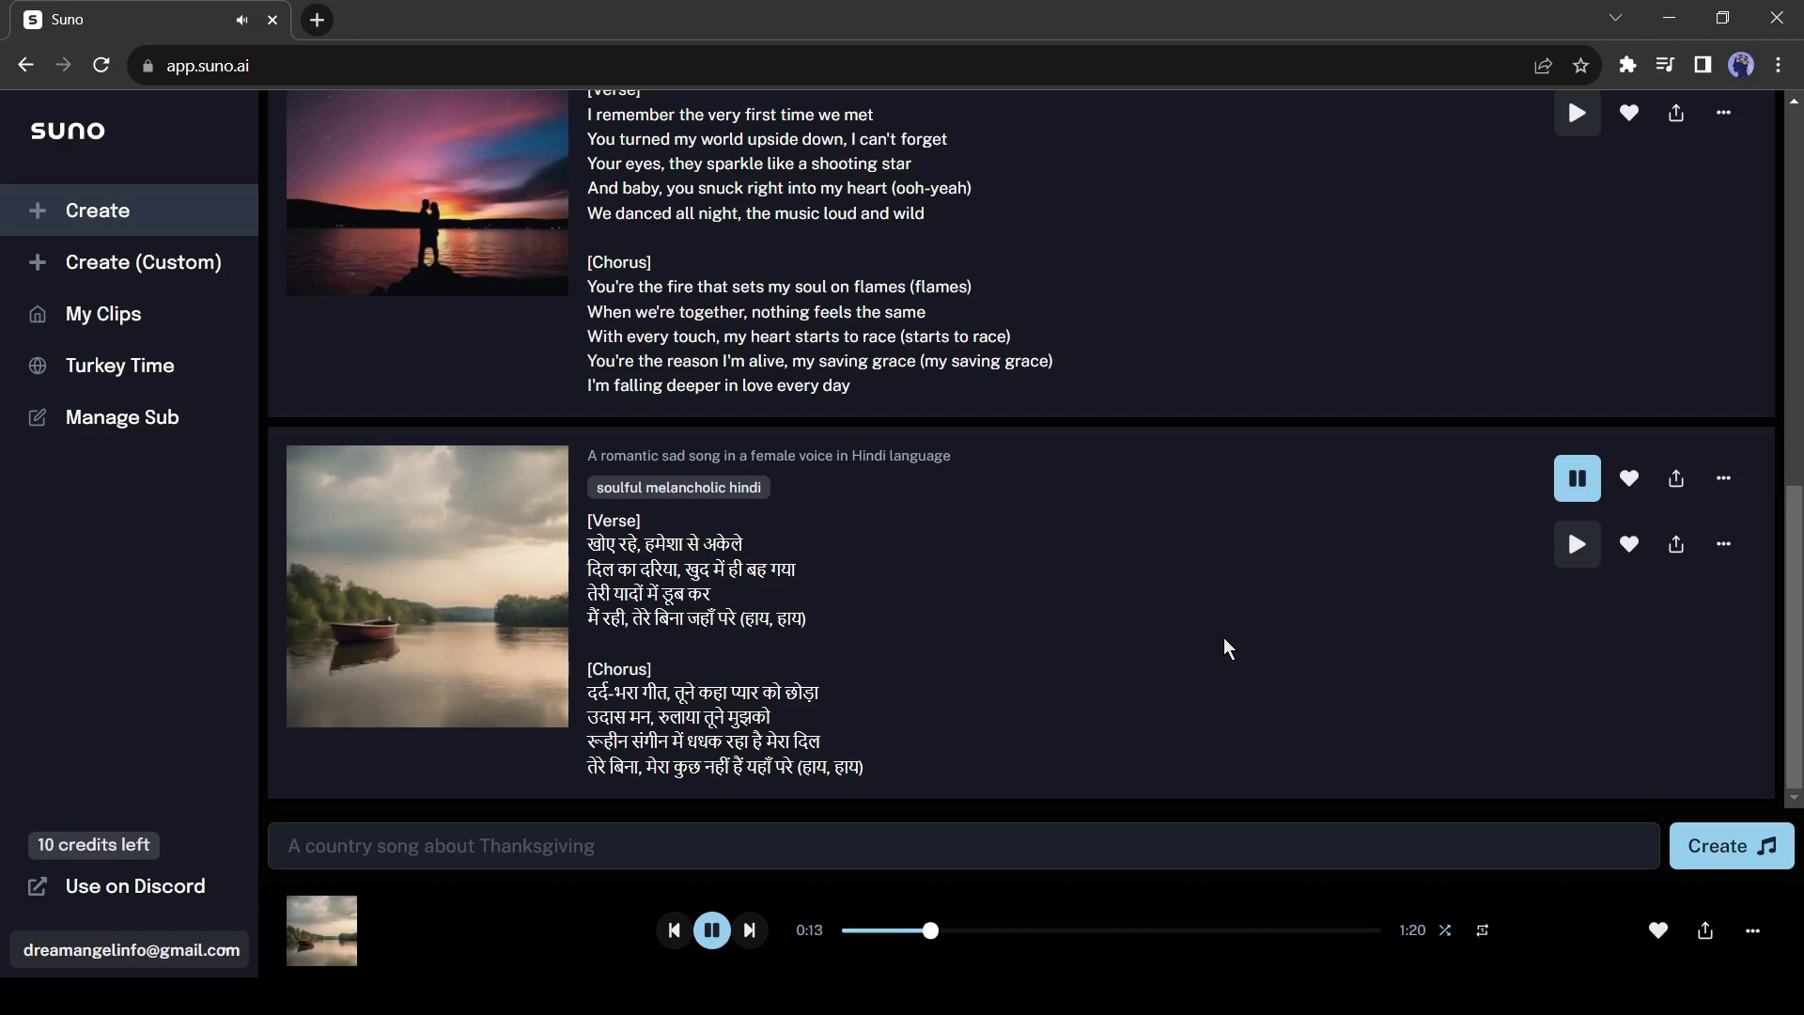
pyautogui.click(1578, 547)
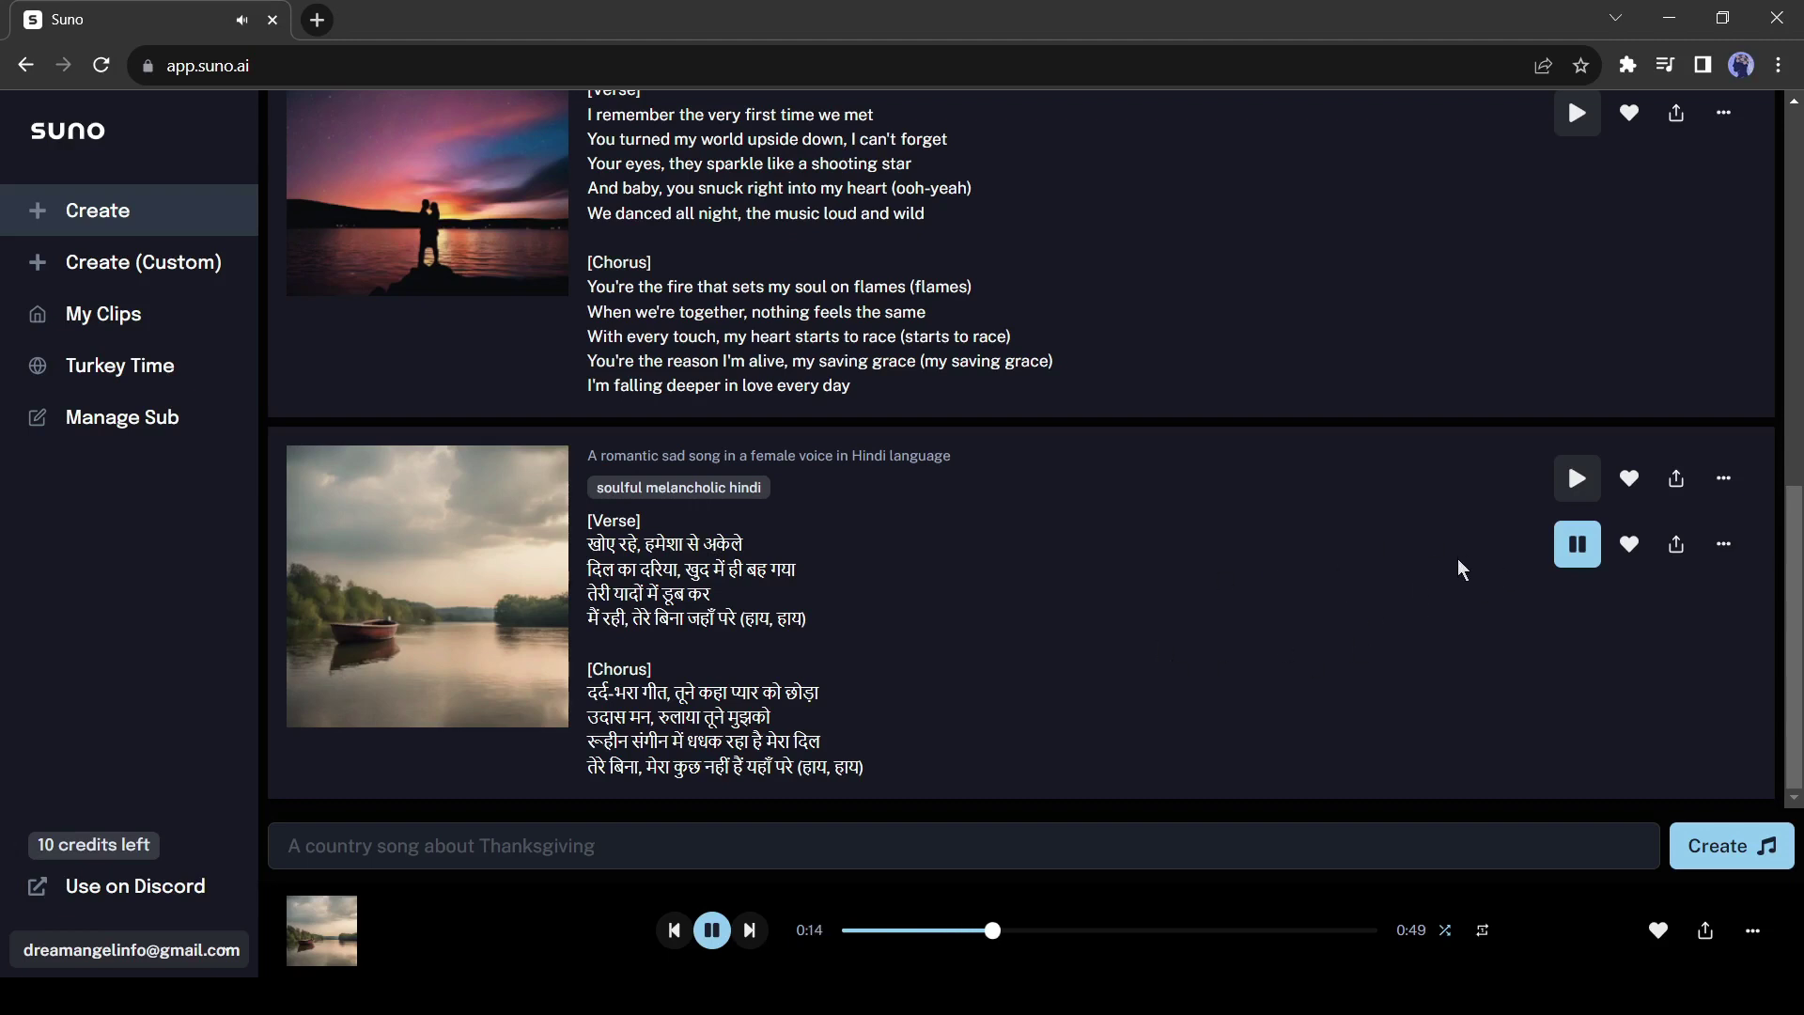
pyautogui.click(1576, 561)
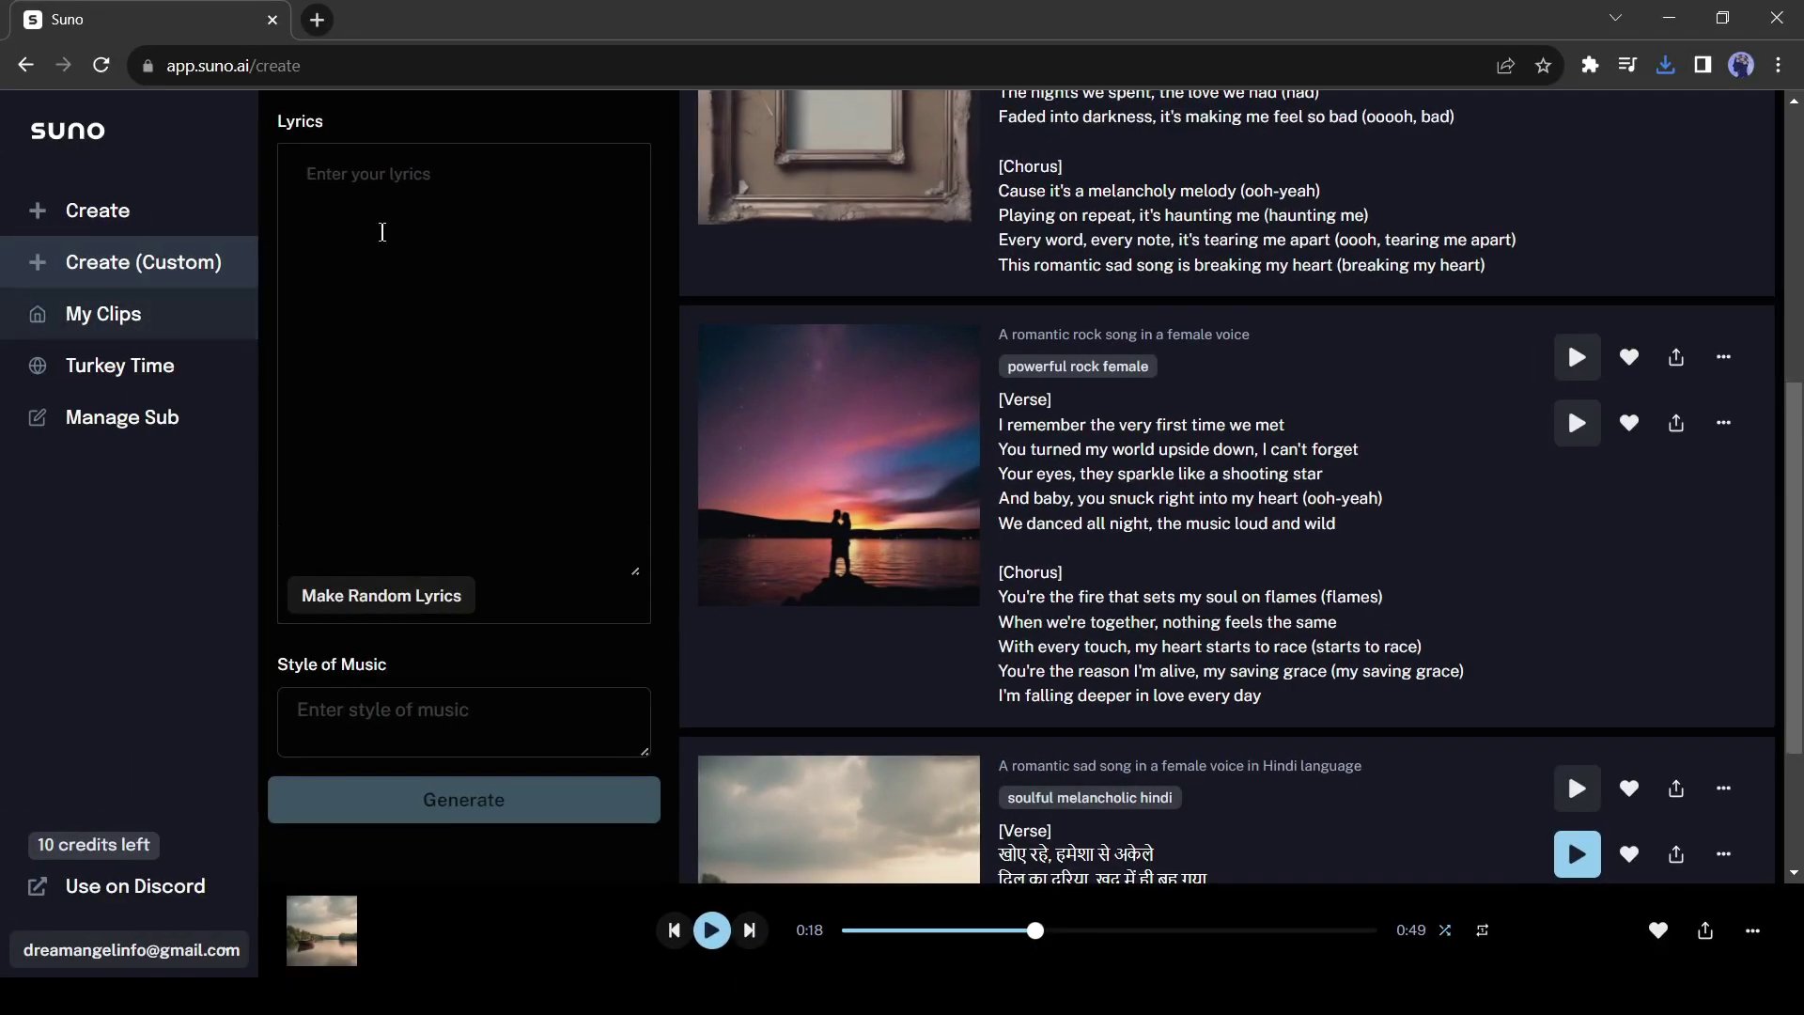
# Open ChatGPT in a new tab and submit the prompt "Generate a complete song lyric. The song should be romantic in rock genre.".
pyautogui.click(317, 20)
pyautogui.write('cha')
pyautogui.press('Return')
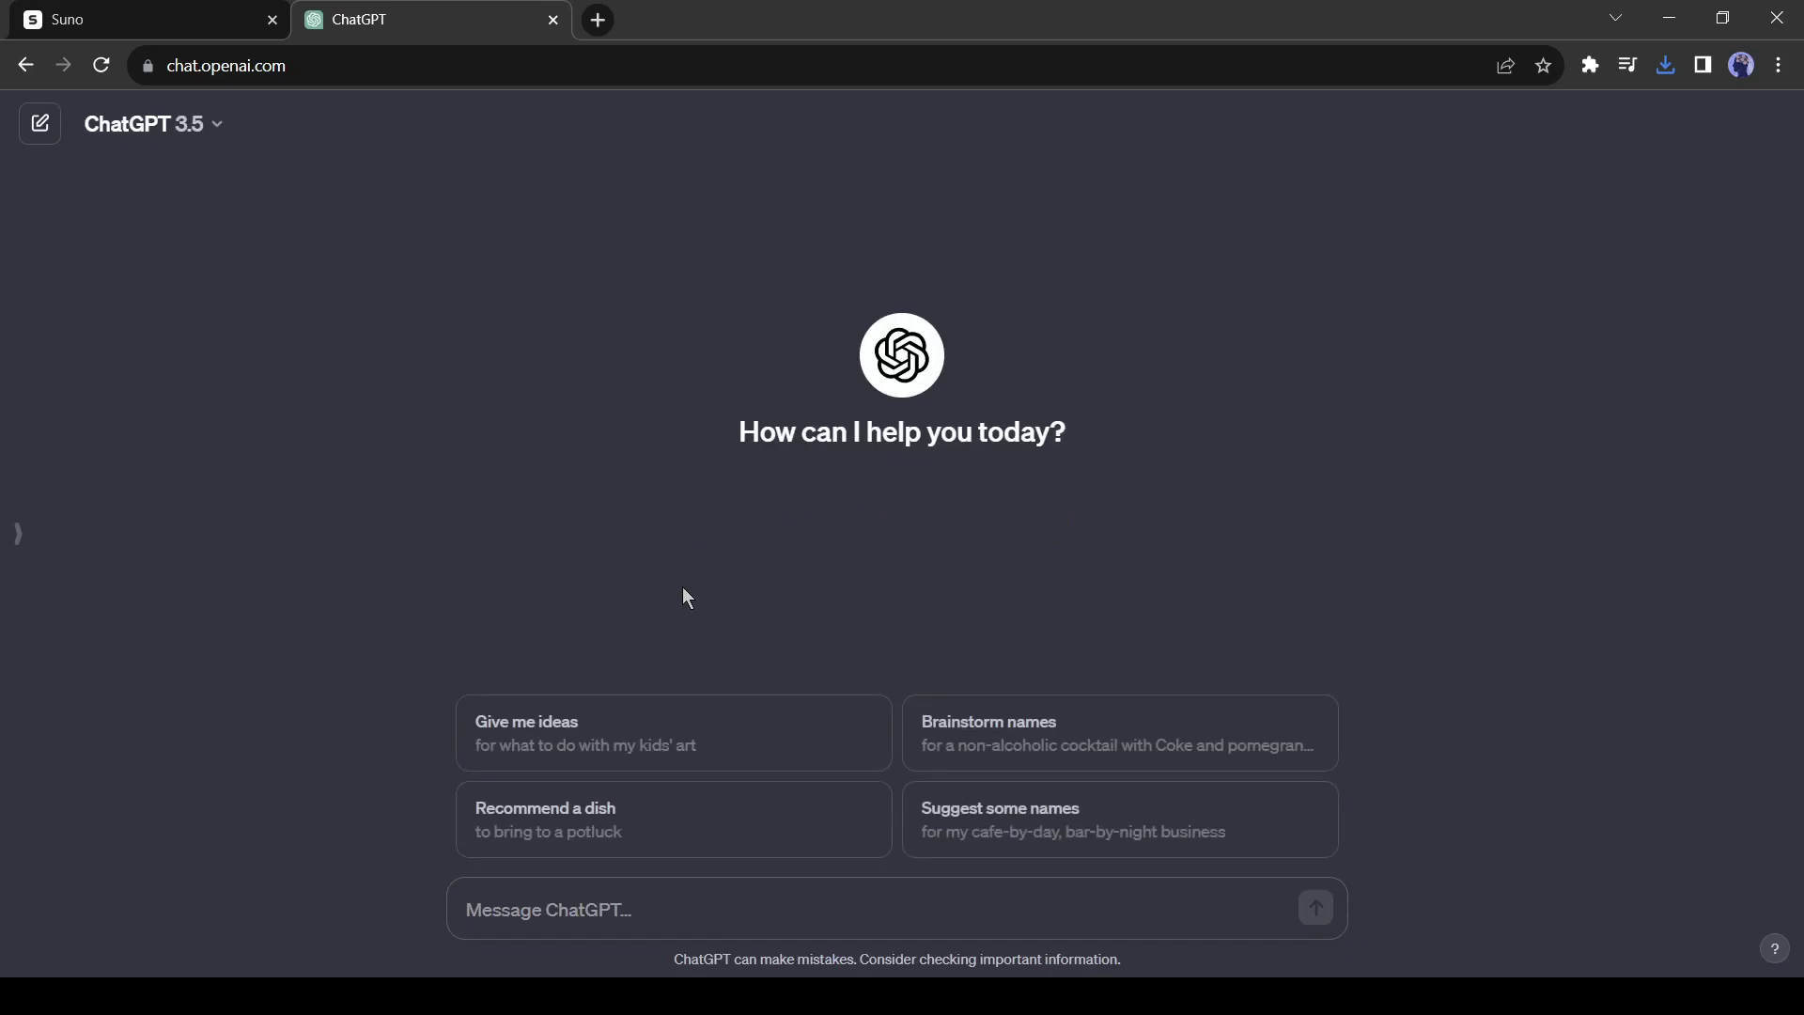
pyautogui.write('Generate a complete song lyric. The song ')
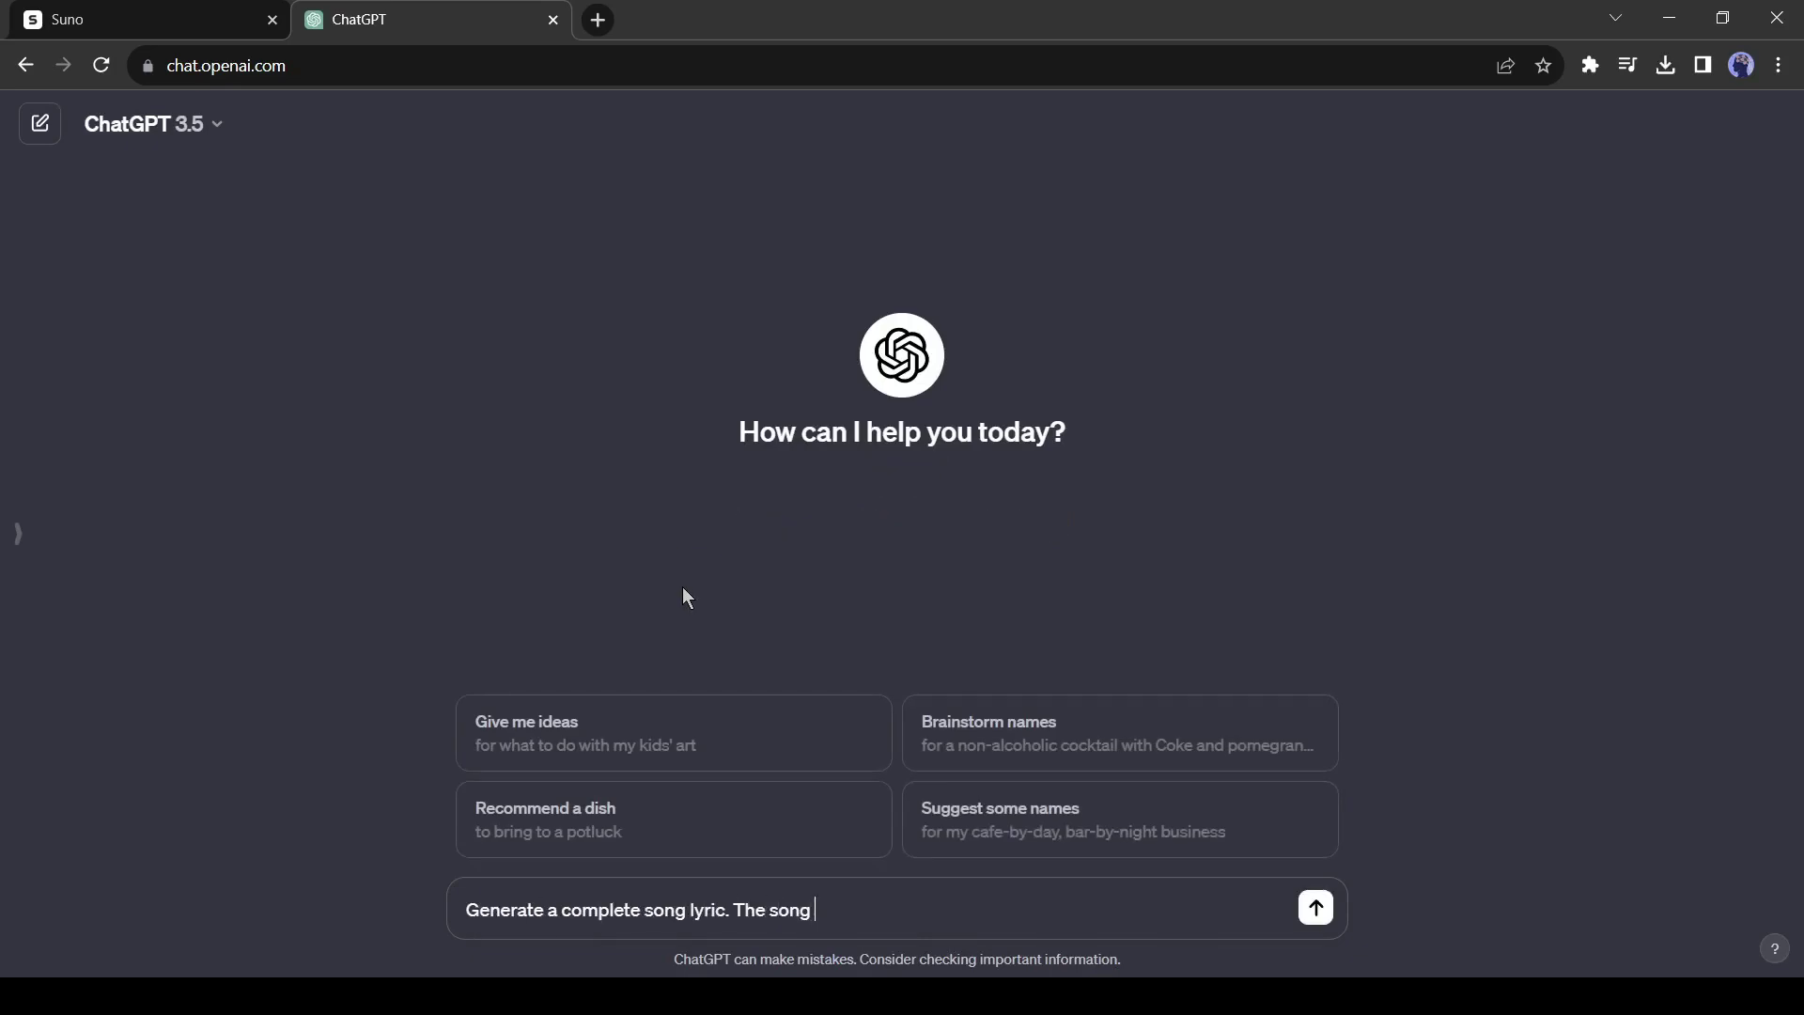
pyautogui.write('should be romantic in rock genre.')
pyautogui.press('Return')
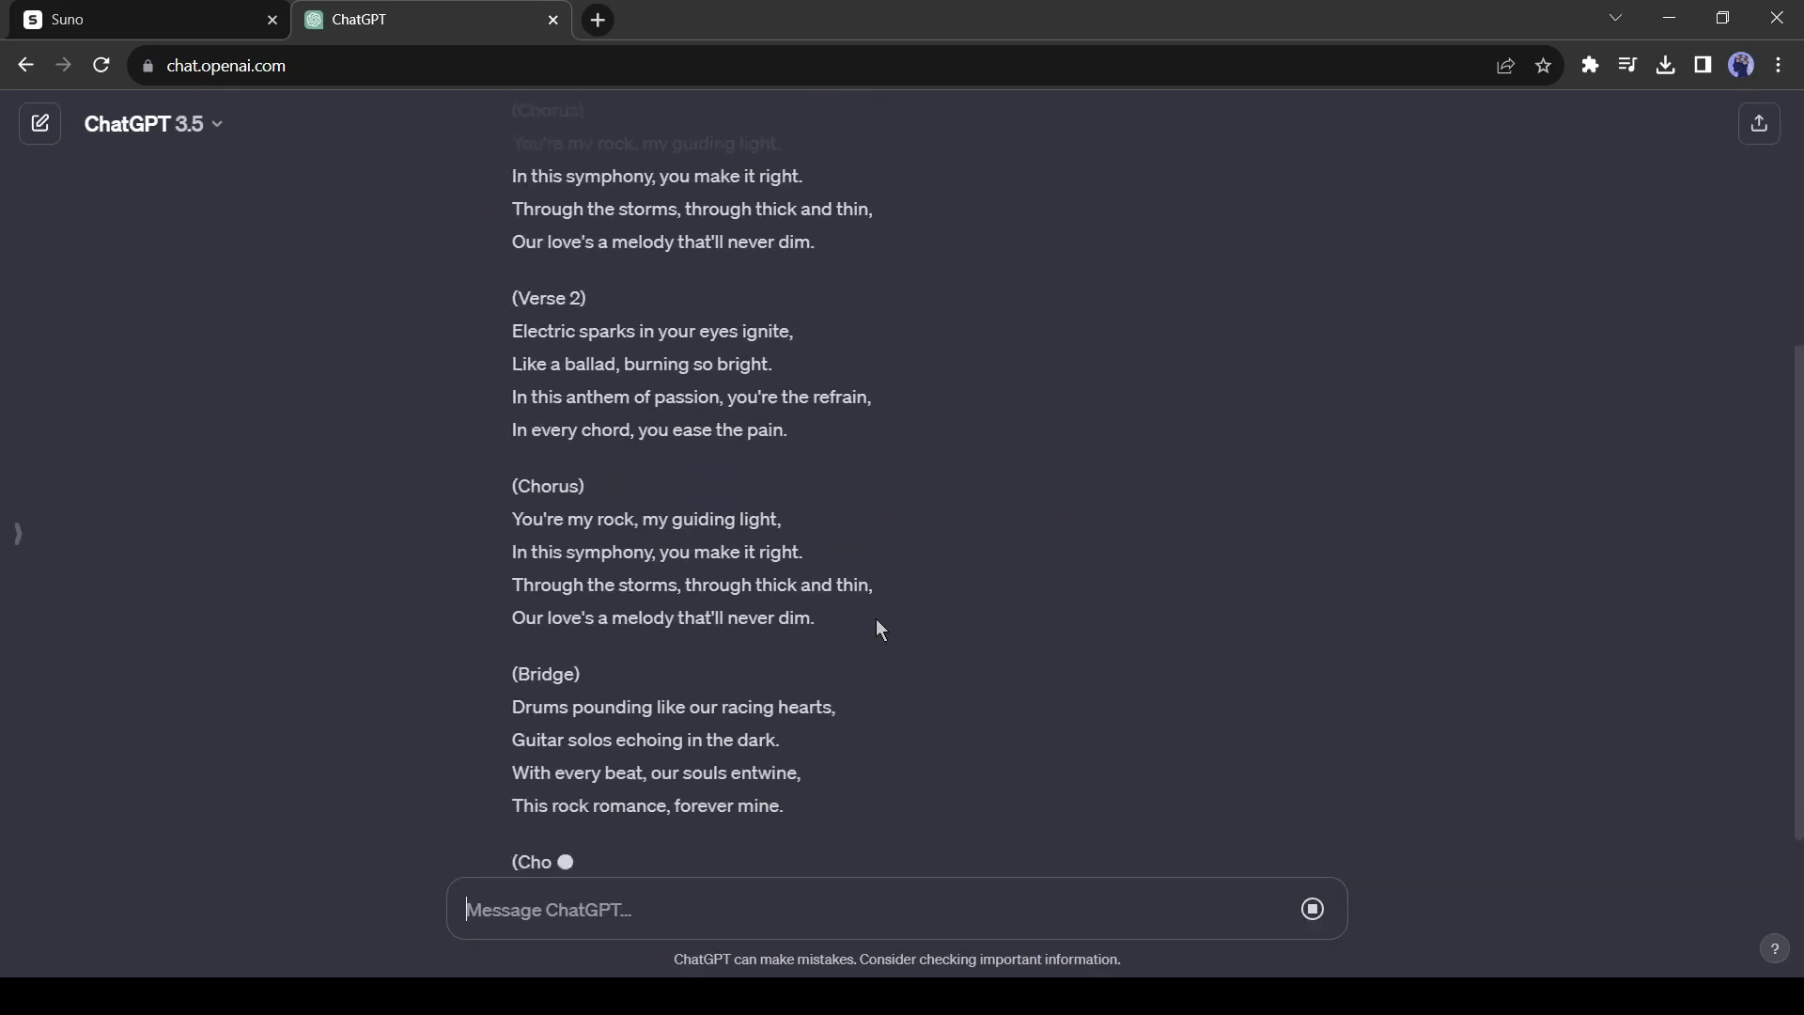
# Copy the complete lyrics from ChatGPT's answer and paste them as the lyrics of the custom song in Suno.
pyautogui.scroll(10, 586, 676)
pyautogui.scroll(-8, 586, 675)
pyautogui.click(520, 810)
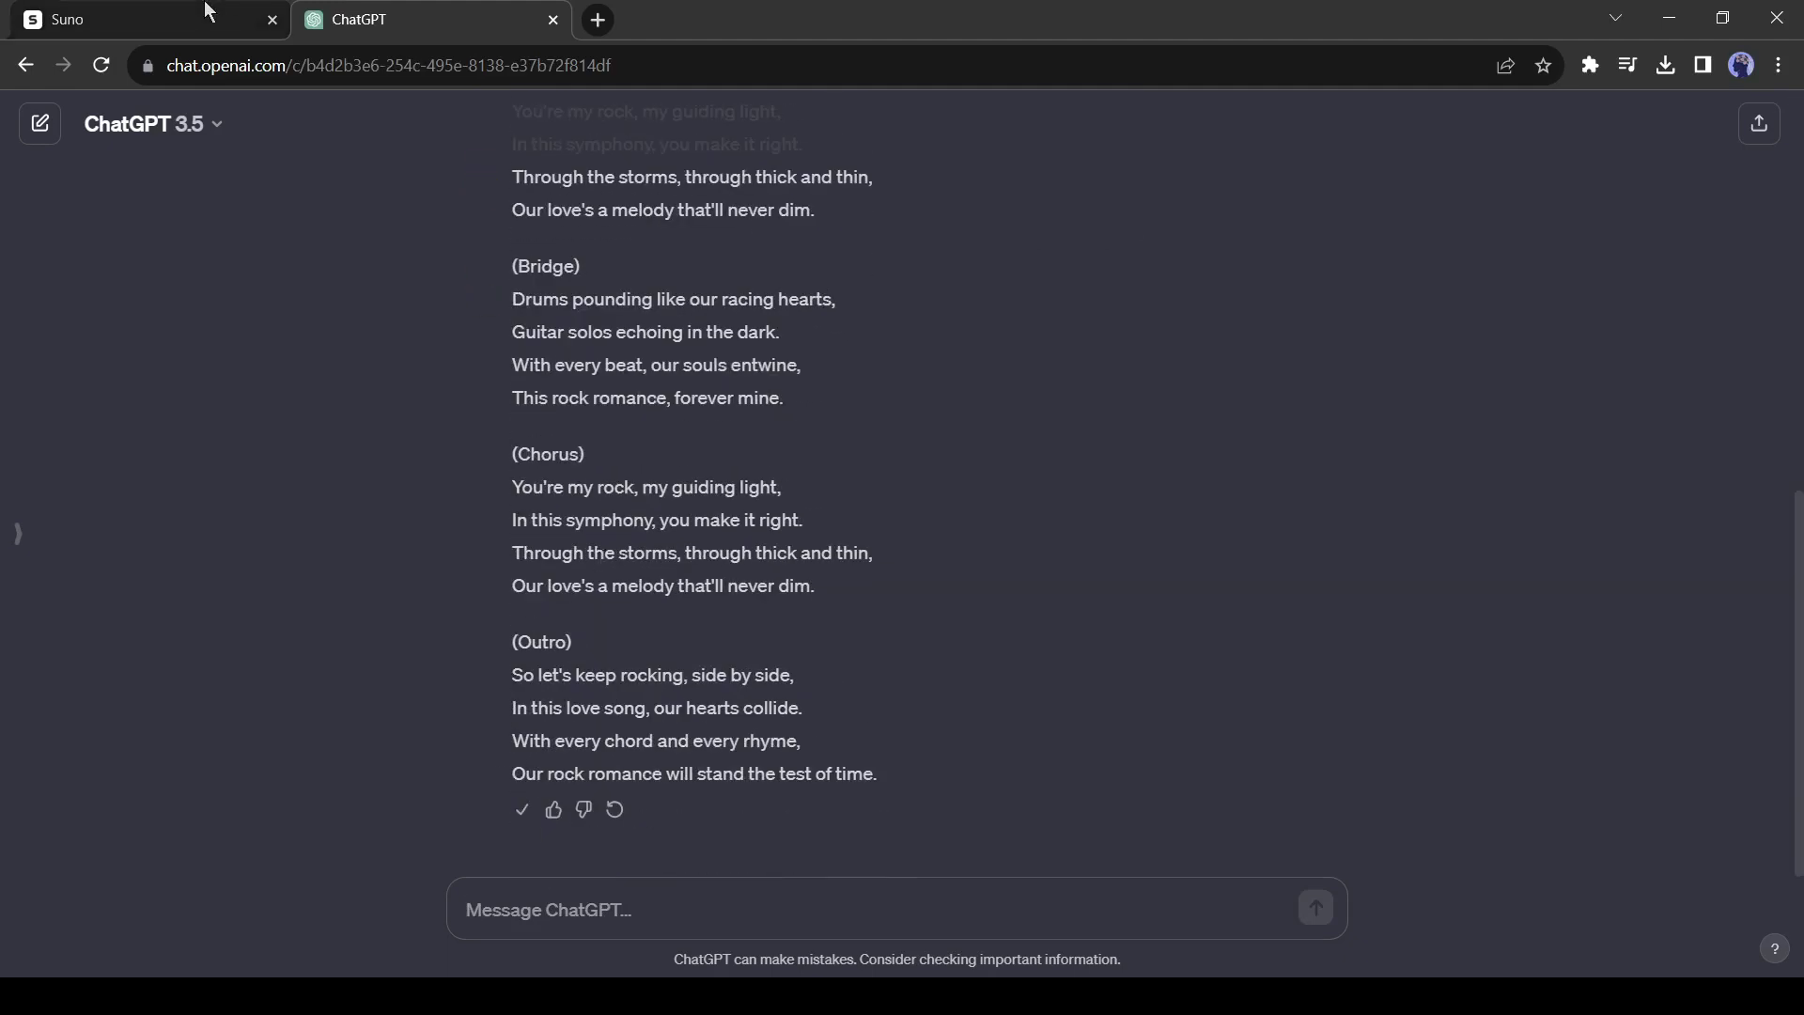
pyautogui.click(141, 20)
pyautogui.hotkey('ctrl', 'v')
# Set the custom song's style of music to "powerful rock female" and generate the song.
pyautogui.click(467, 714)
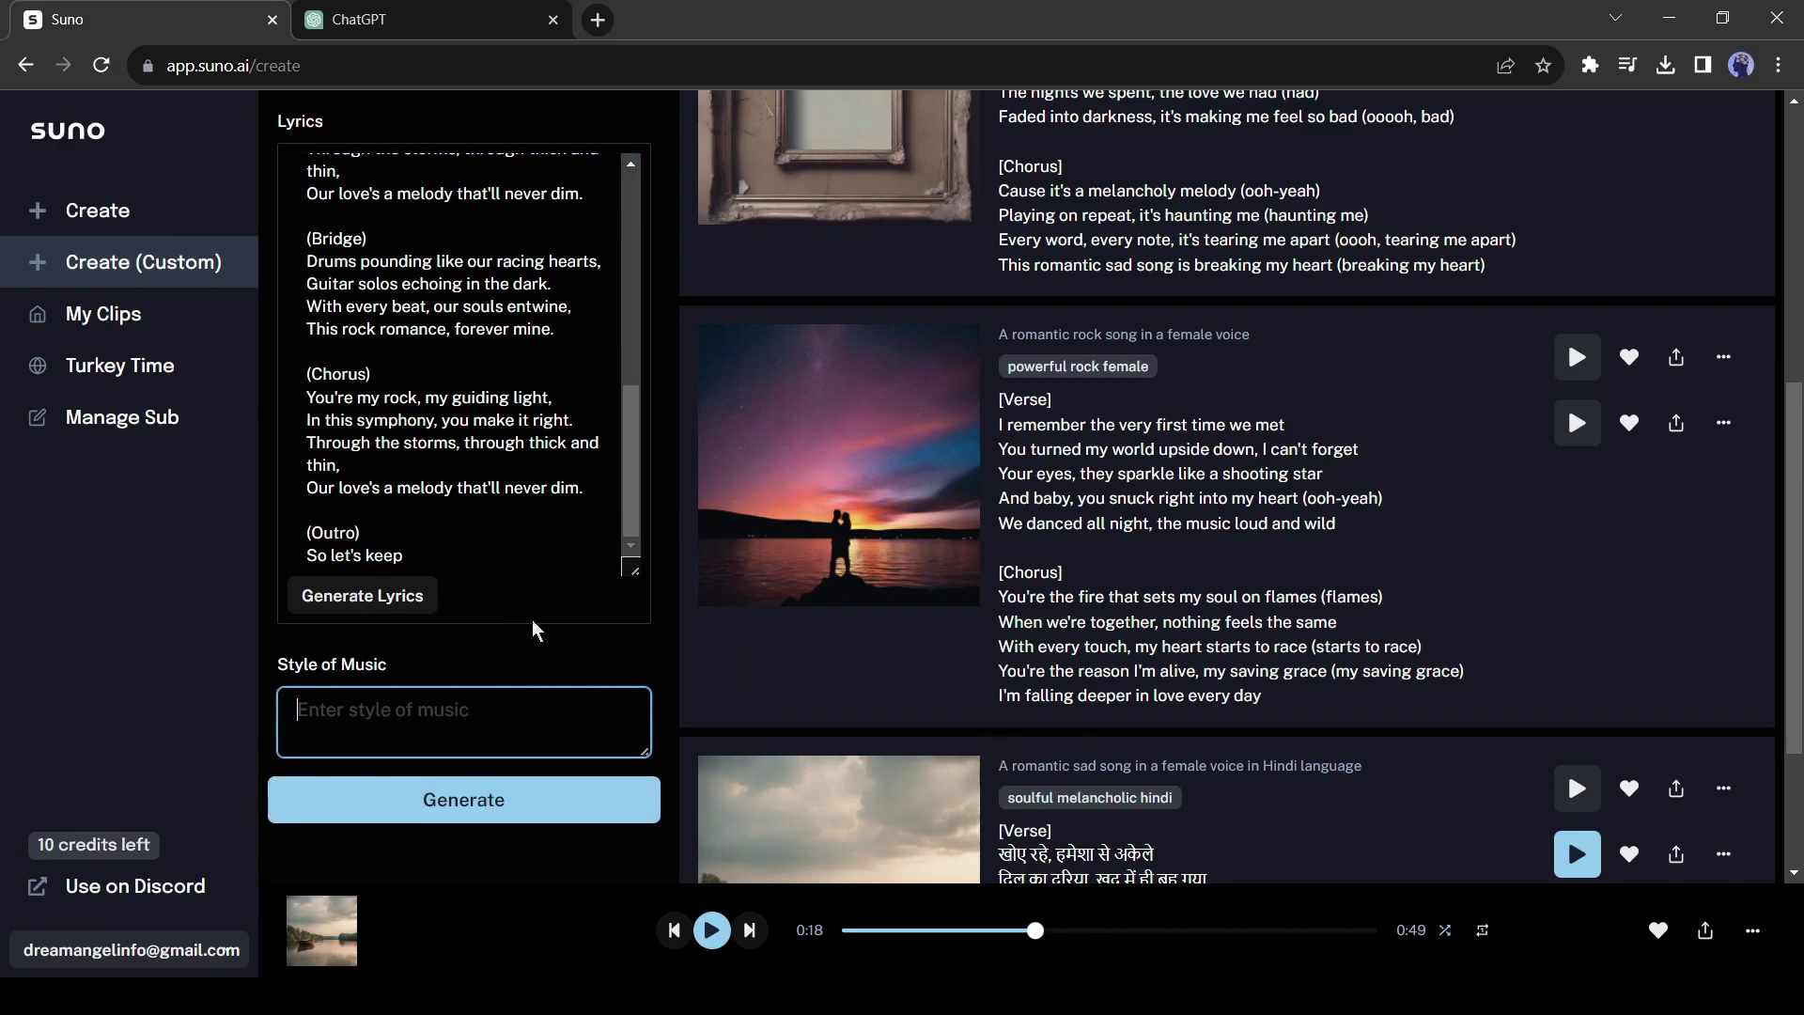
pyautogui.write('powerful rock female')
pyautogui.moveTo(287, 714); pyautogui.dragTo(511, 712)
pyautogui.click(447, 798)
pyautogui.scroll(-8, 1169, 671)
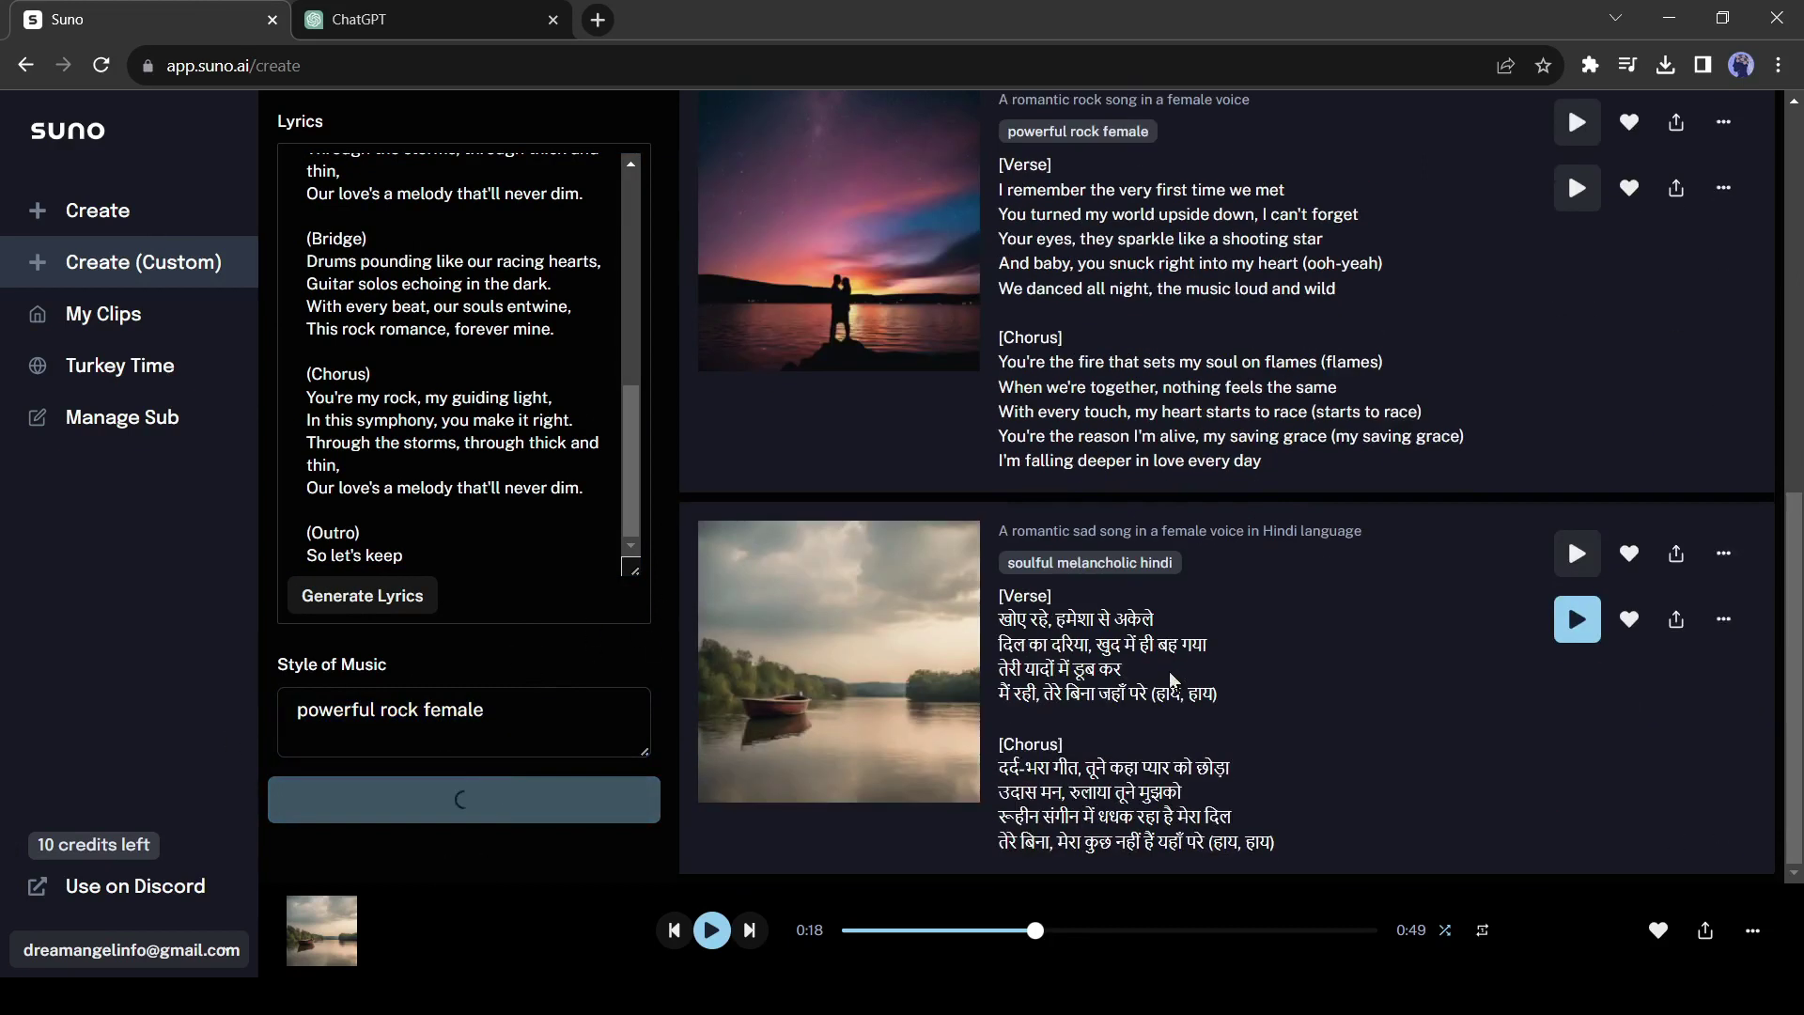
pyautogui.scroll(6, 1147, 694)
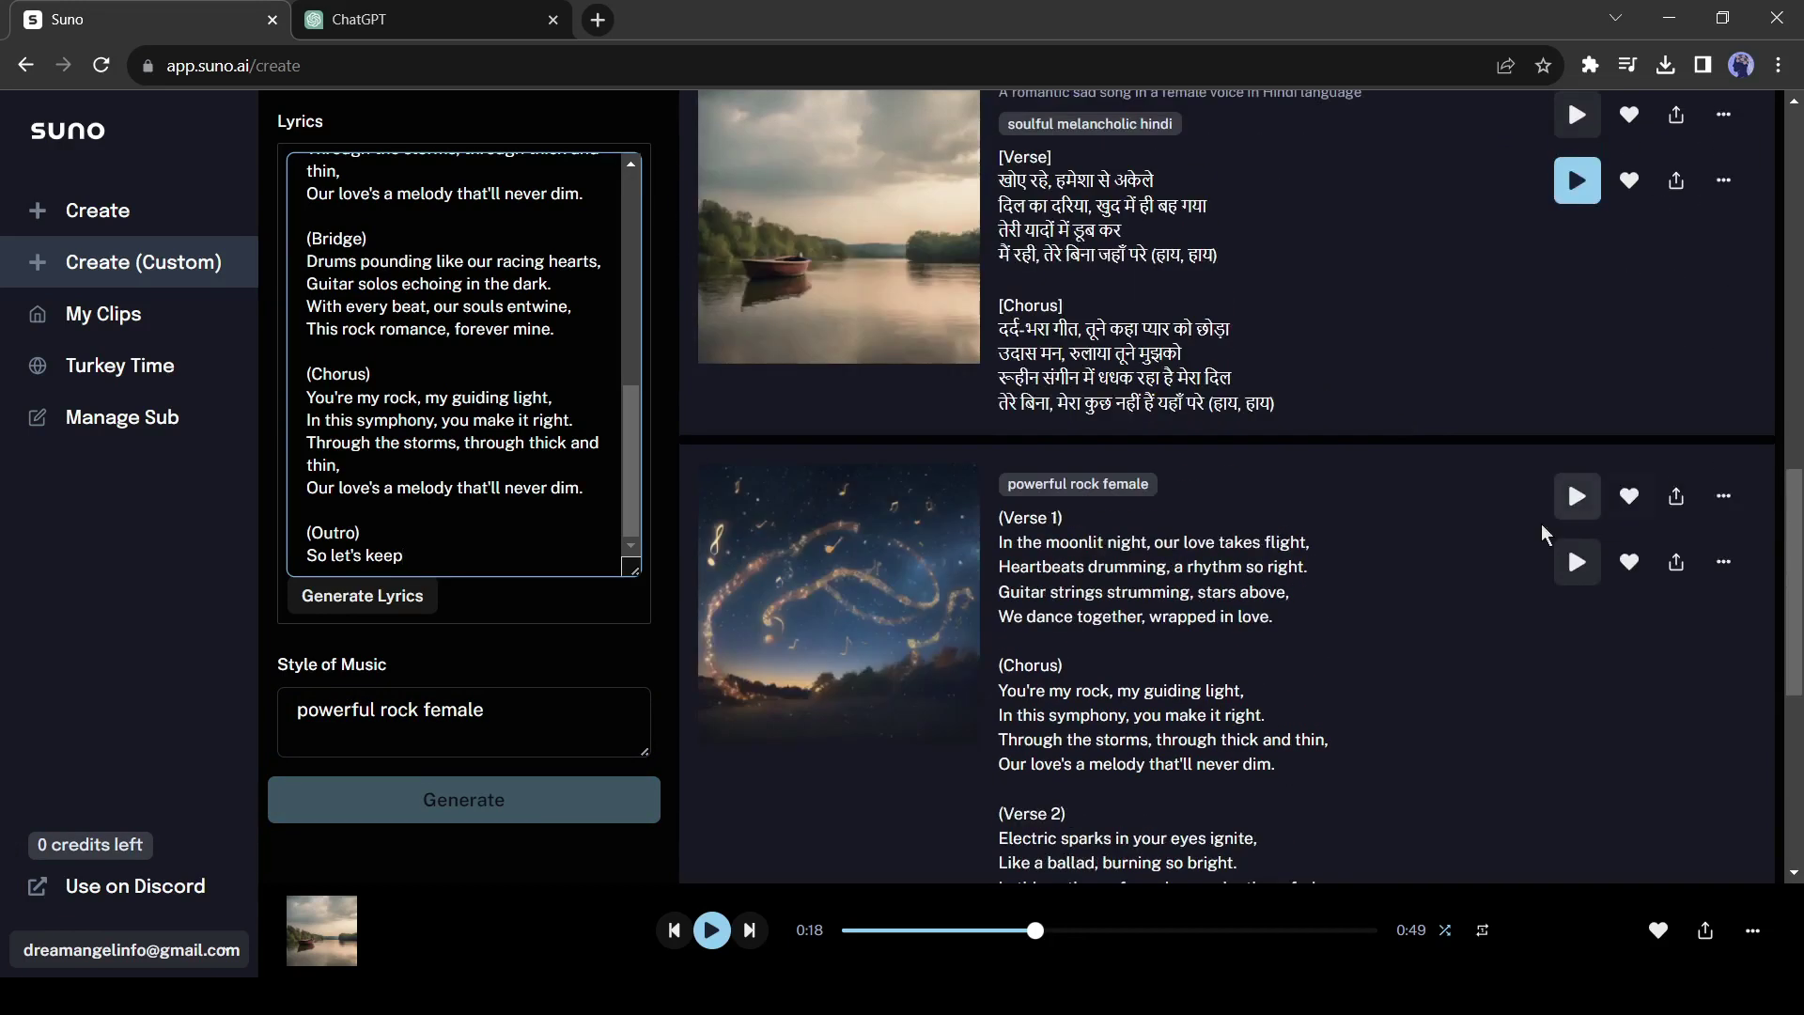
# Listen to the first version of the custom-lyrics rock song while following its lyrics, and pause it.
pyautogui.click(1571, 507)
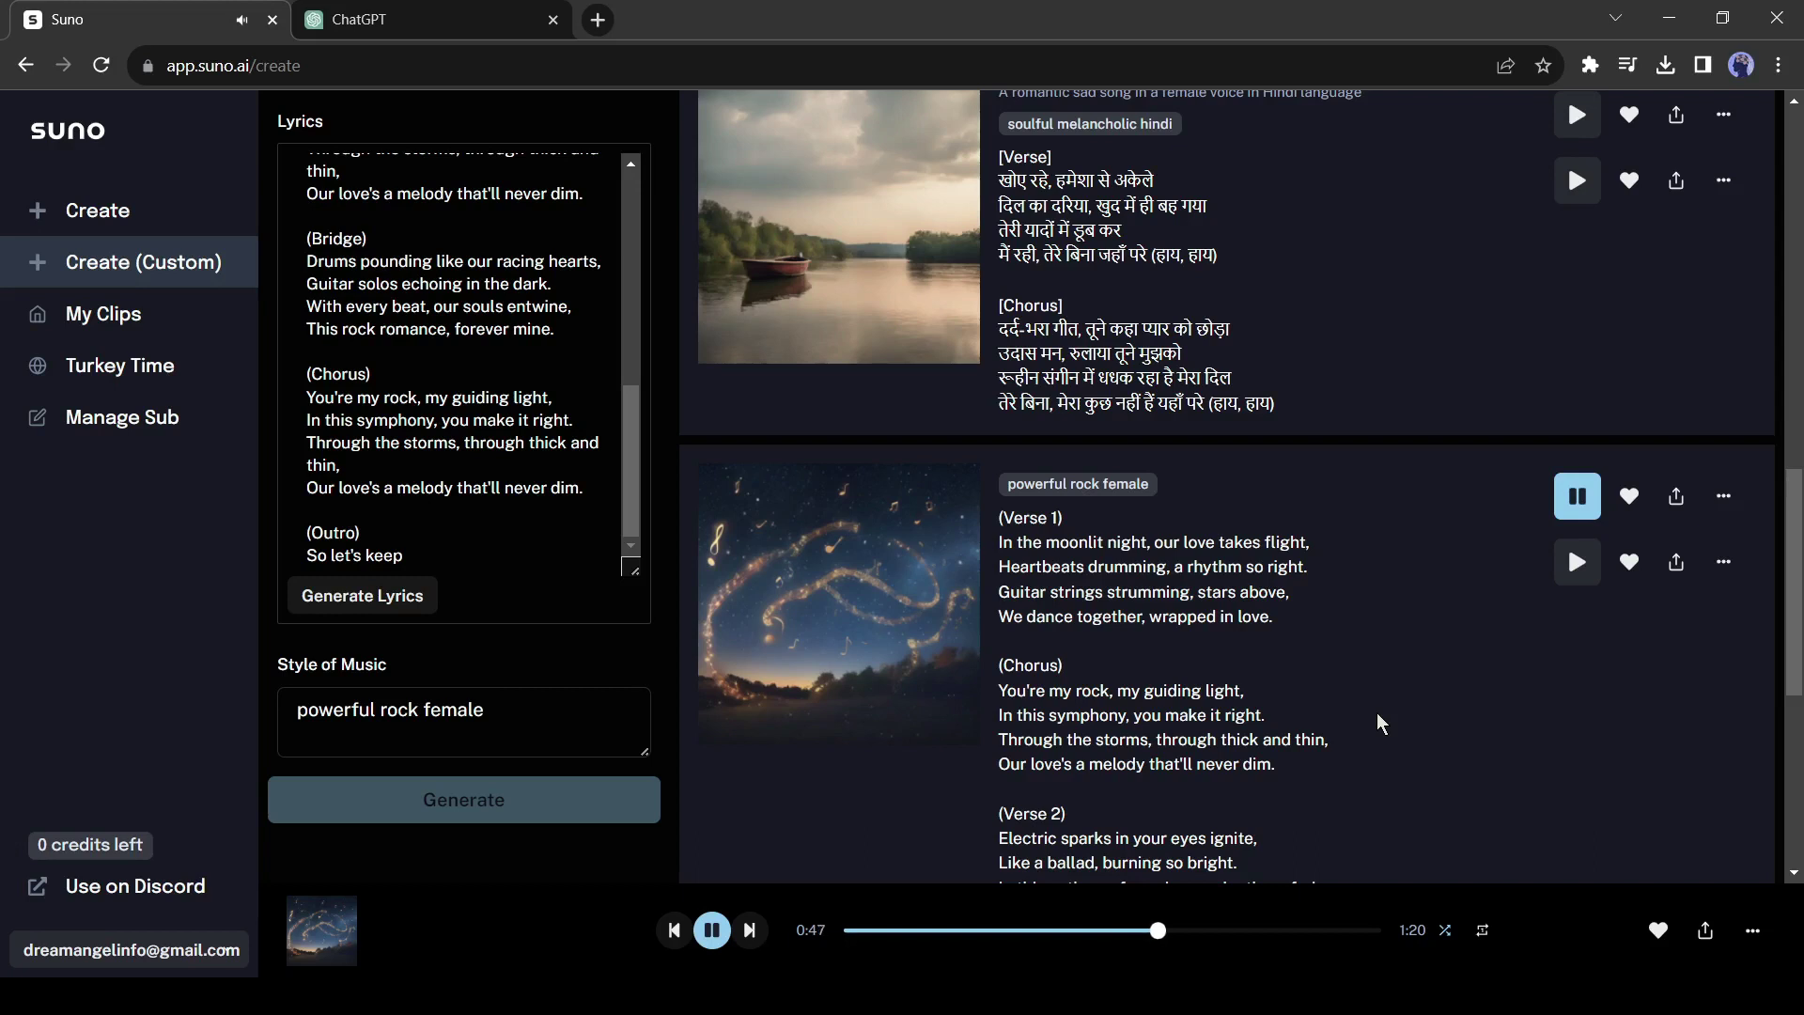
pyautogui.scroll(-1, 1378, 721)
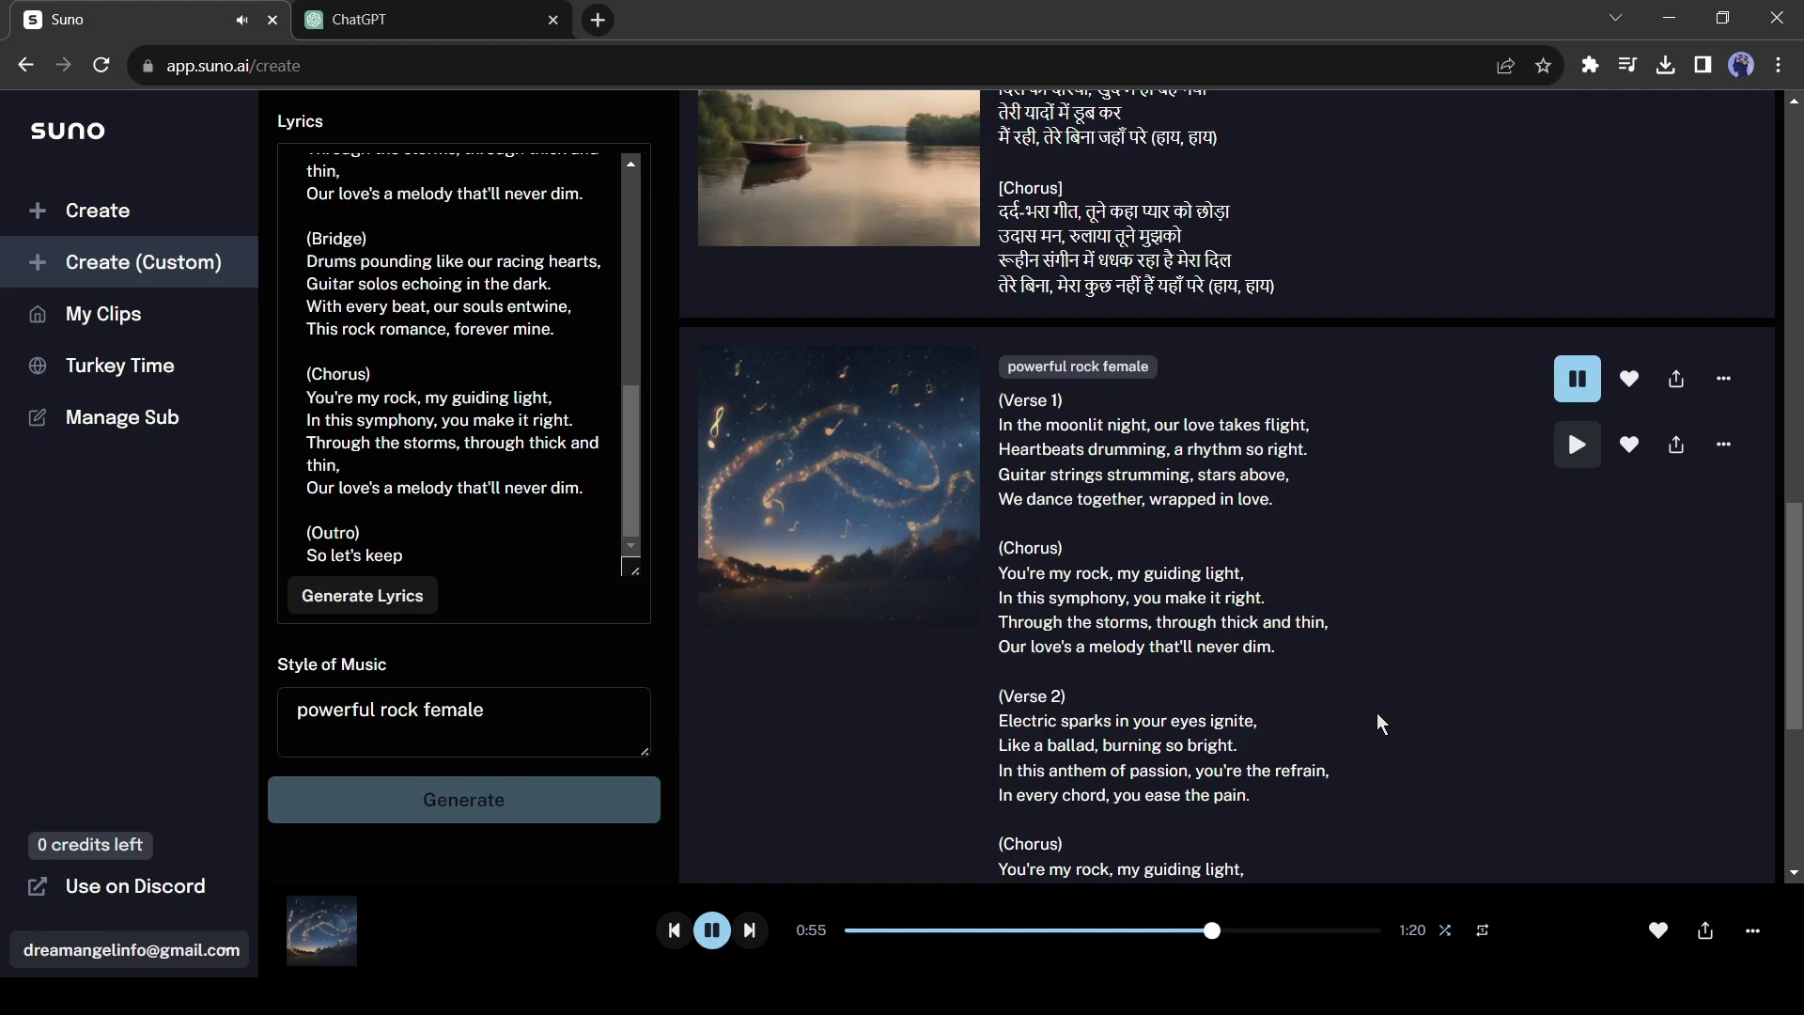
pyautogui.scroll(-1, 1377, 722)
pyautogui.scroll(-1, 1377, 714)
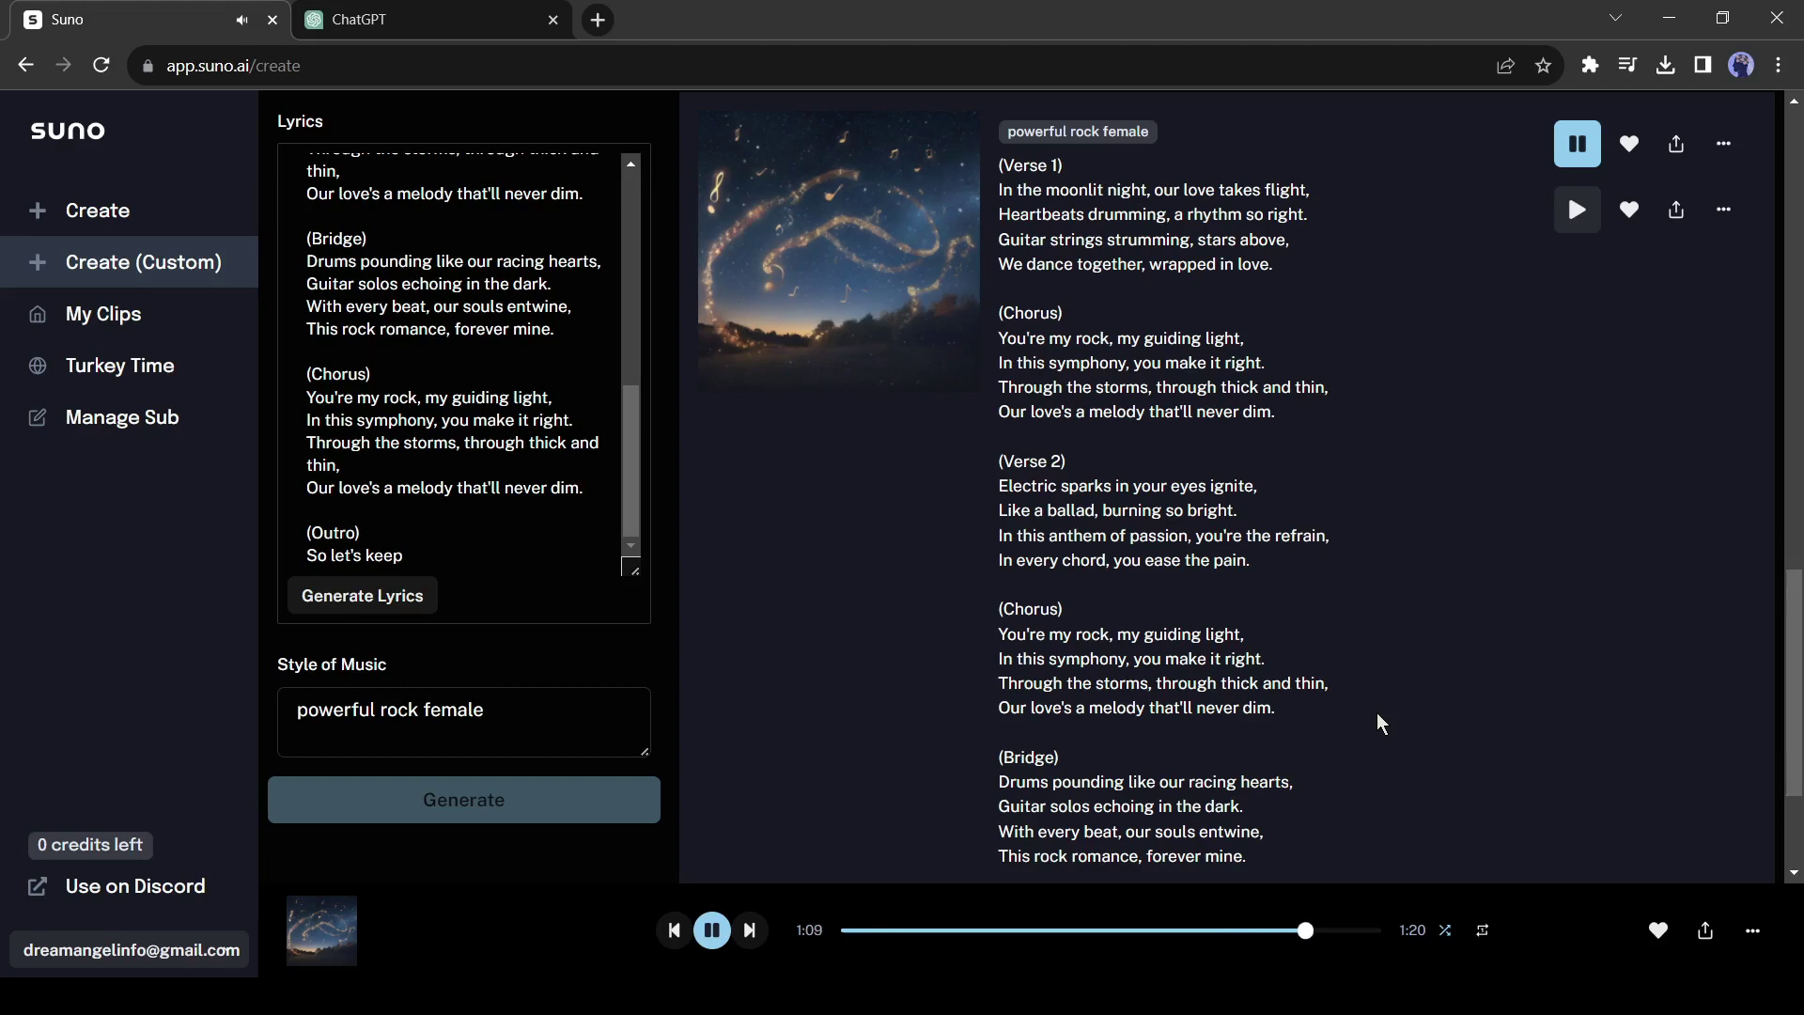
pyautogui.click(1576, 158)
# Listen to the second version of the custom-lyrics rock song, and pause playback.
pyautogui.click(1575, 209)
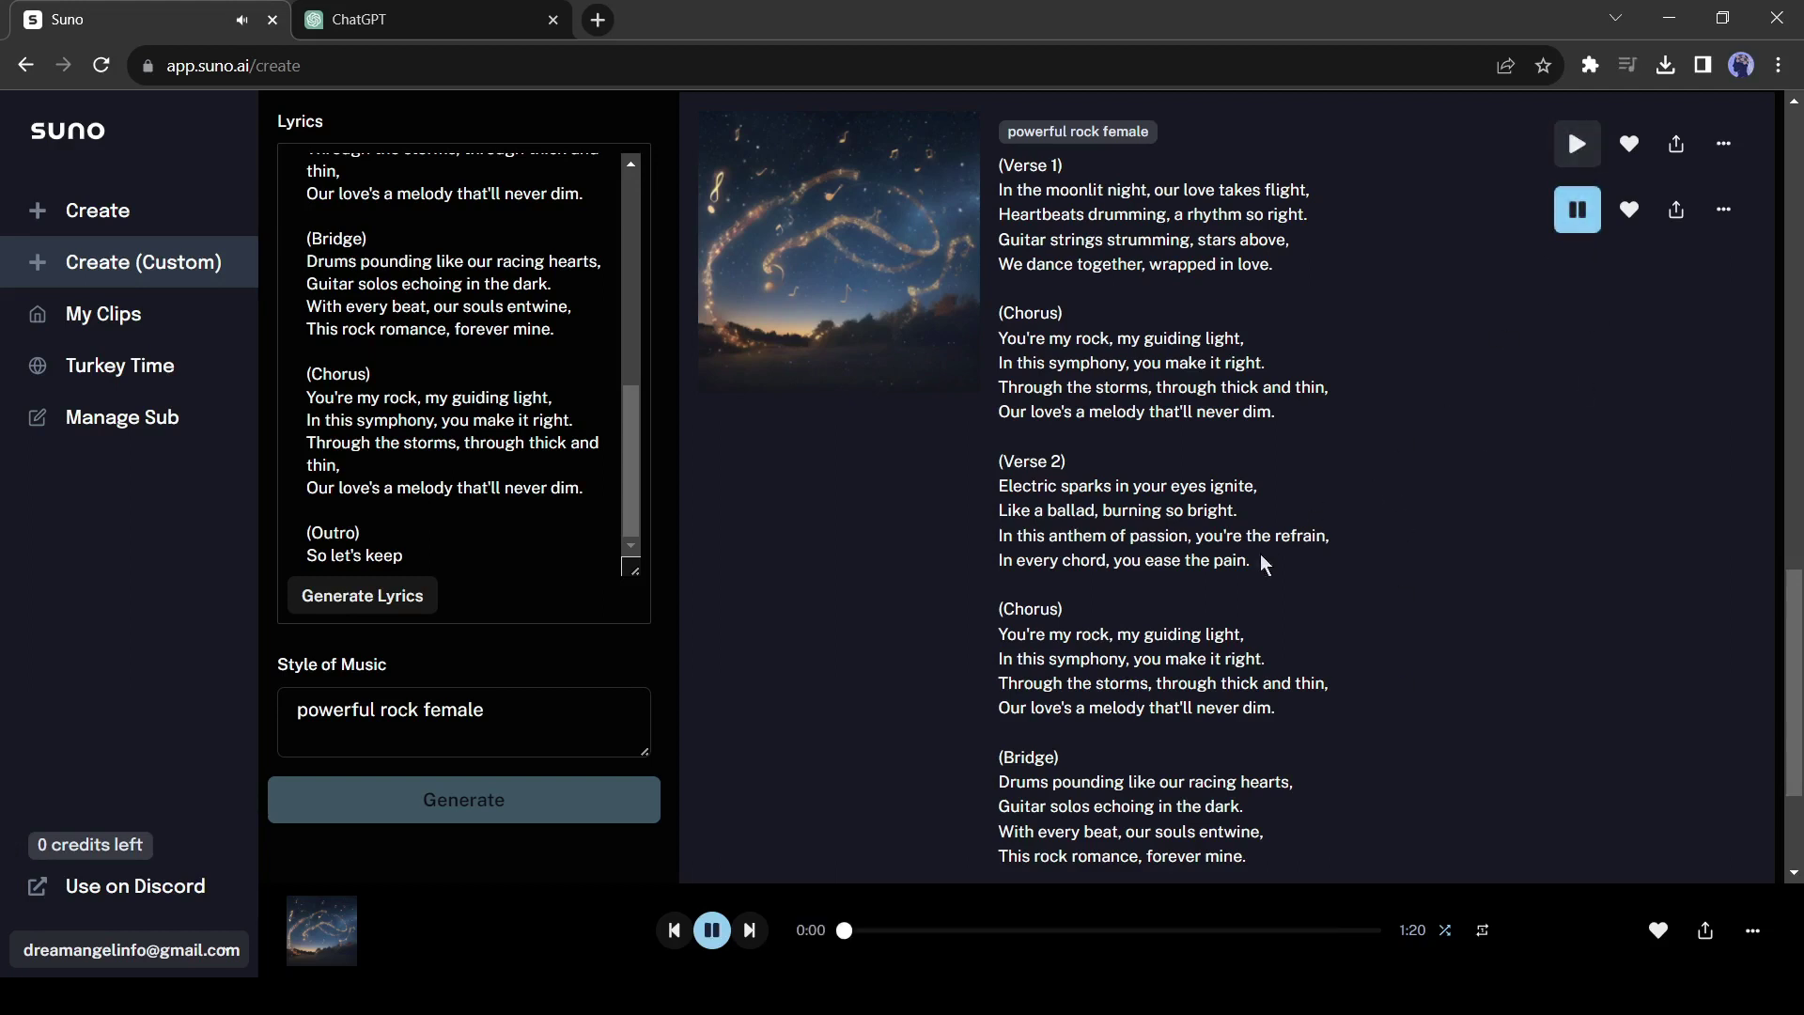
pyautogui.scroll(5, 1240, 582)
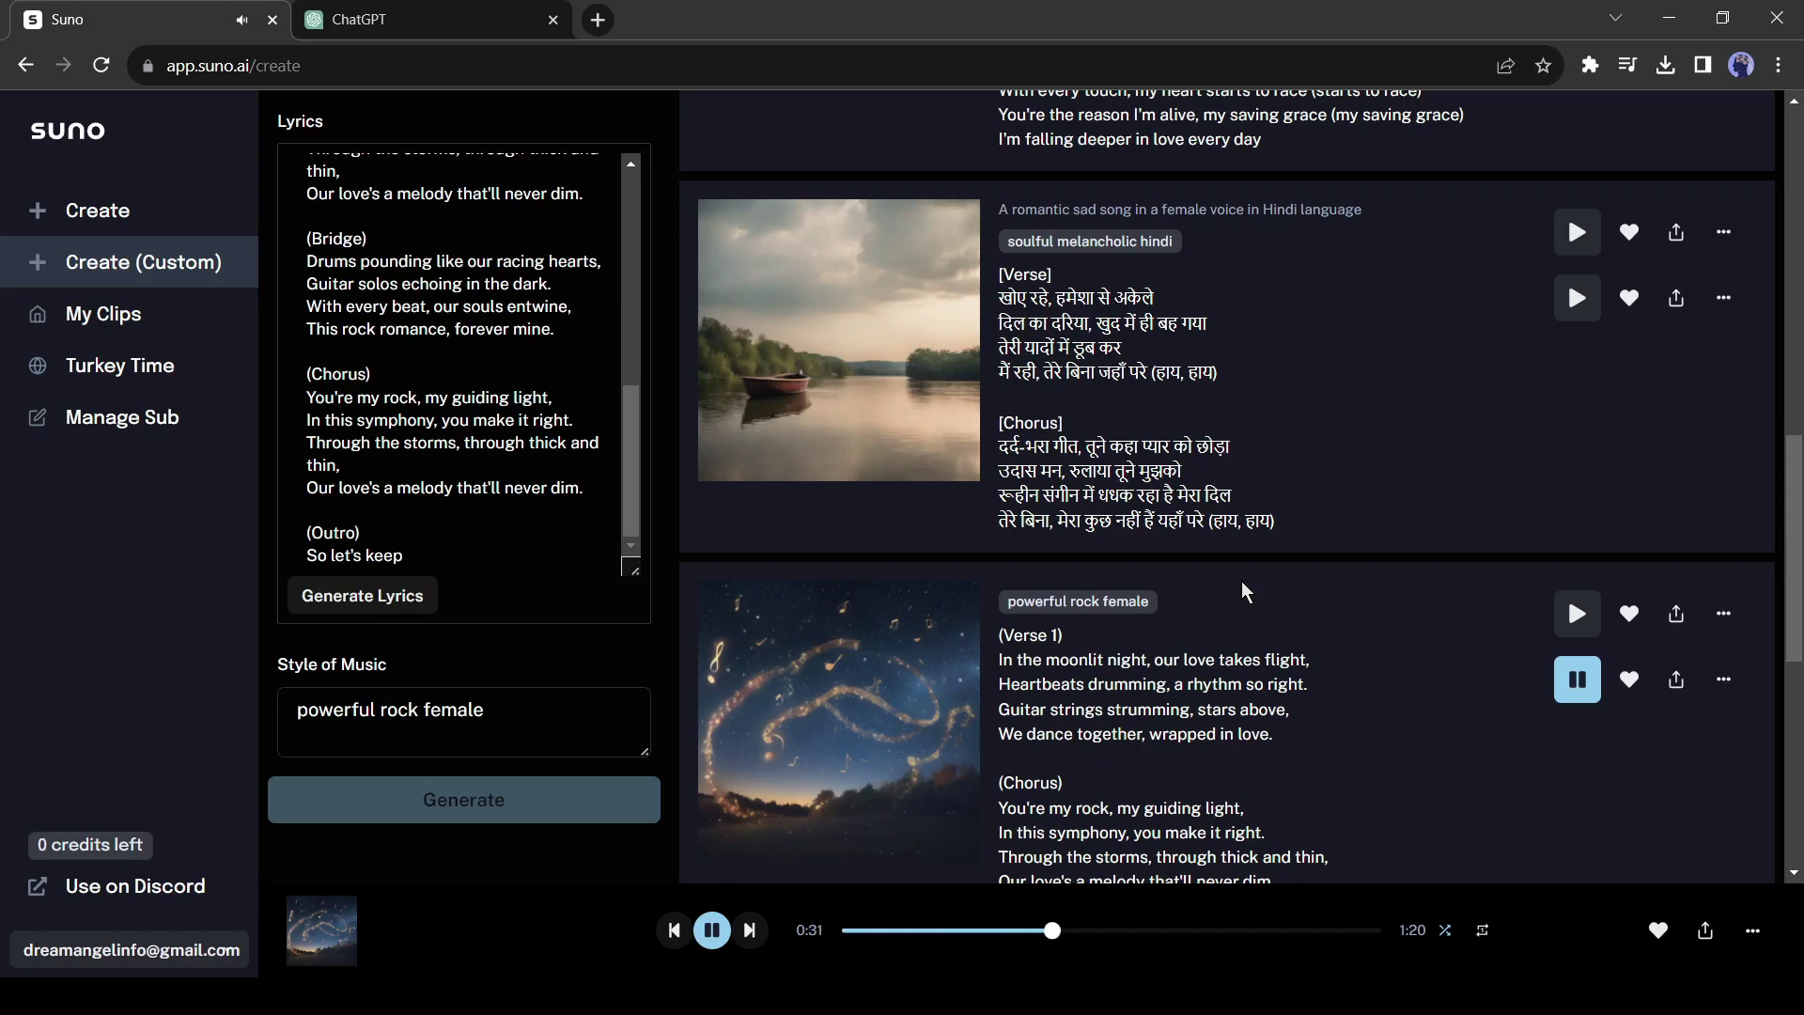
pyautogui.scroll(-1, 1261, 625)
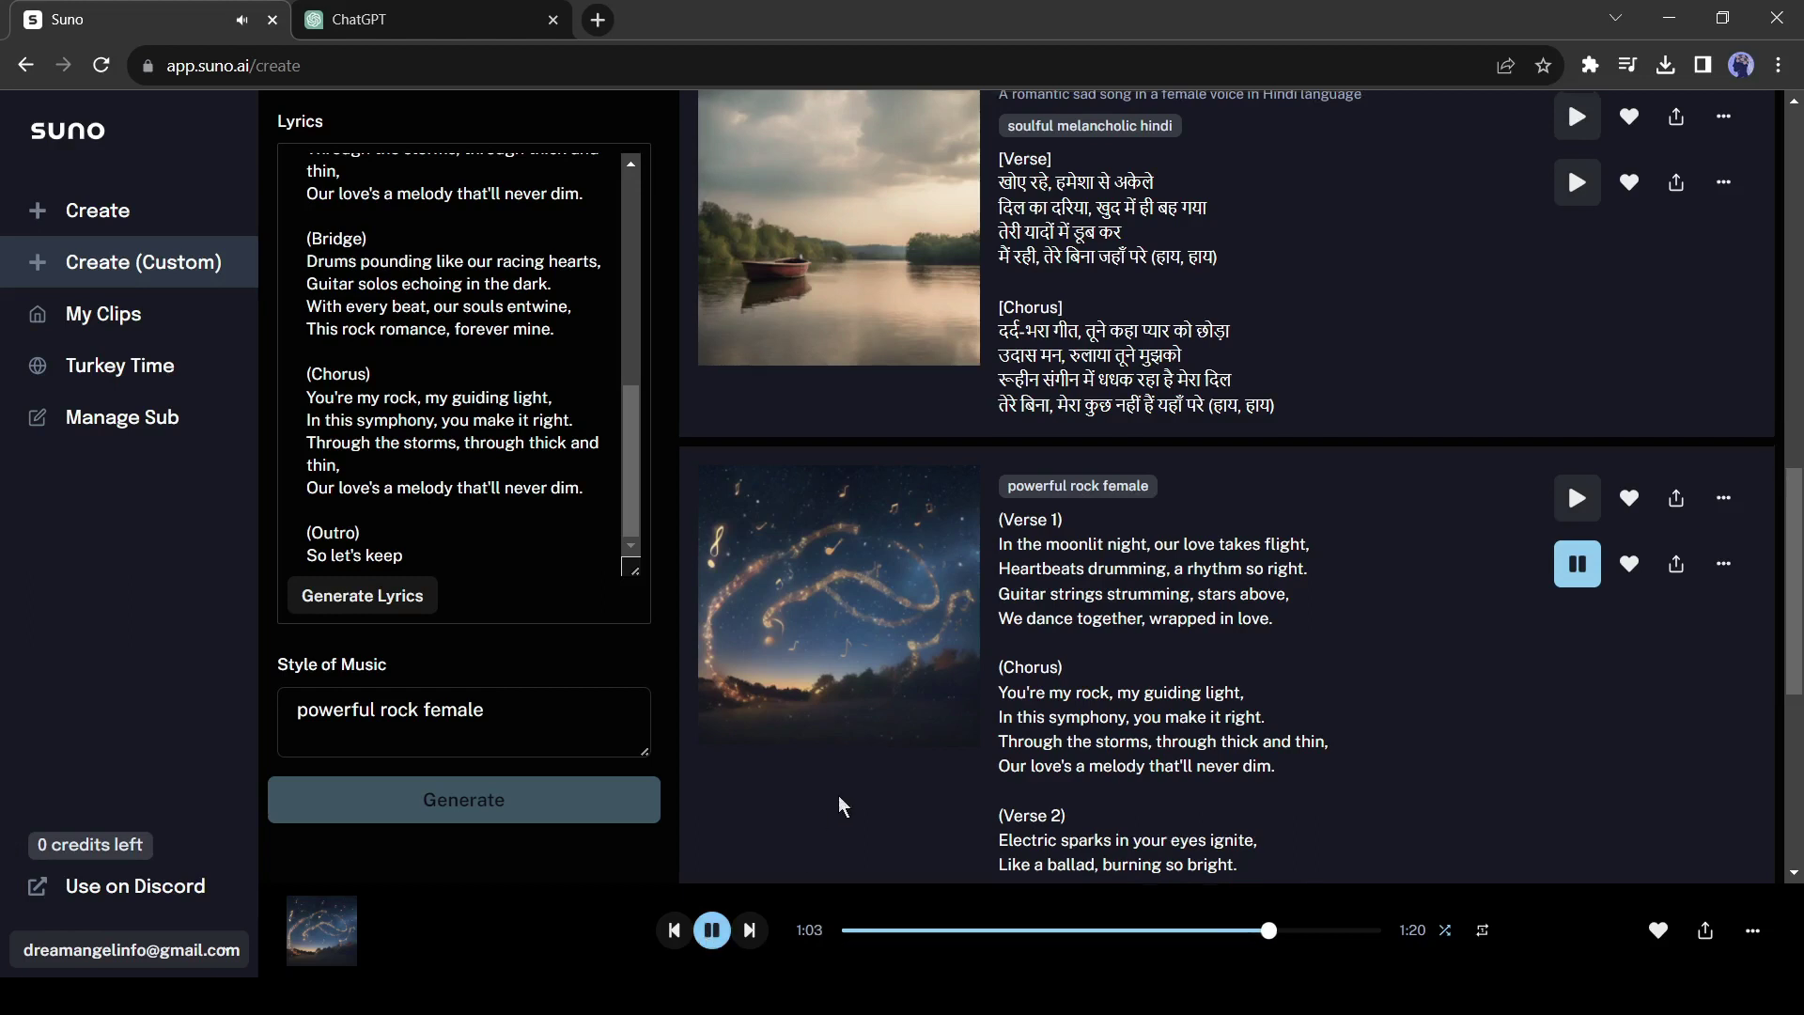
pyautogui.scroll(4, 838, 801)
pyautogui.scroll(-5, 826, 802)
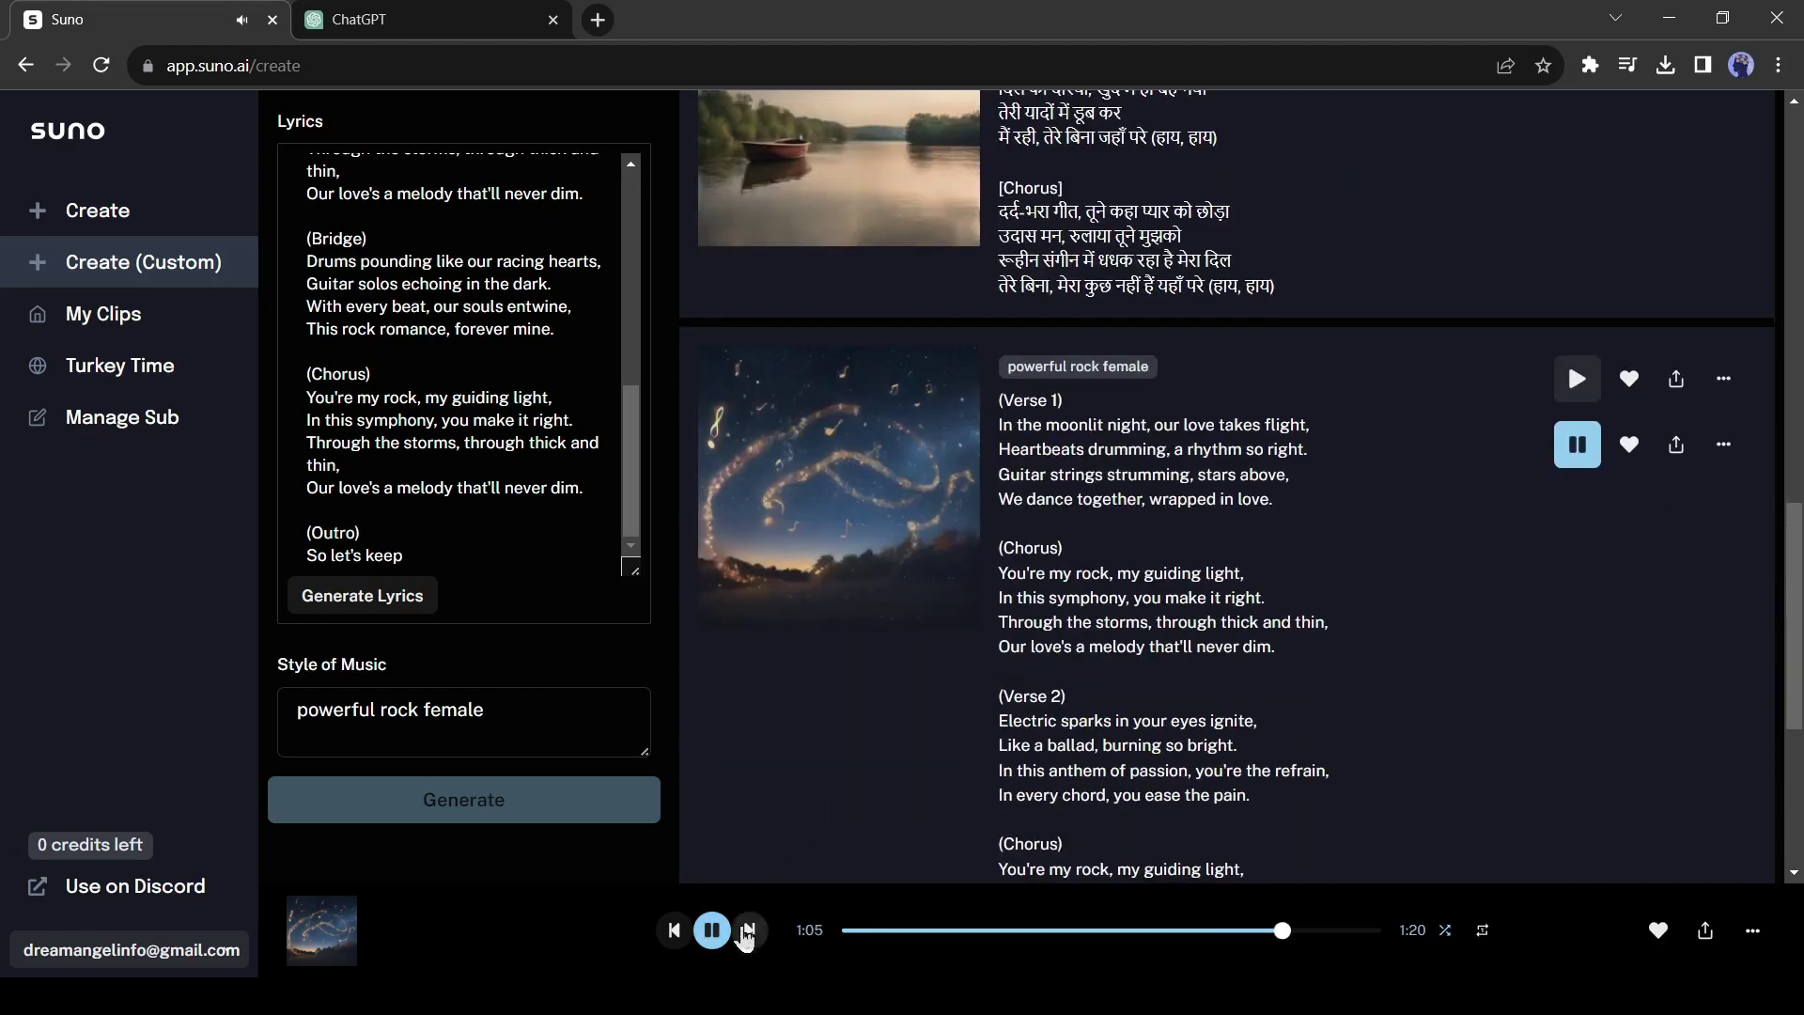
pyautogui.click(712, 930)
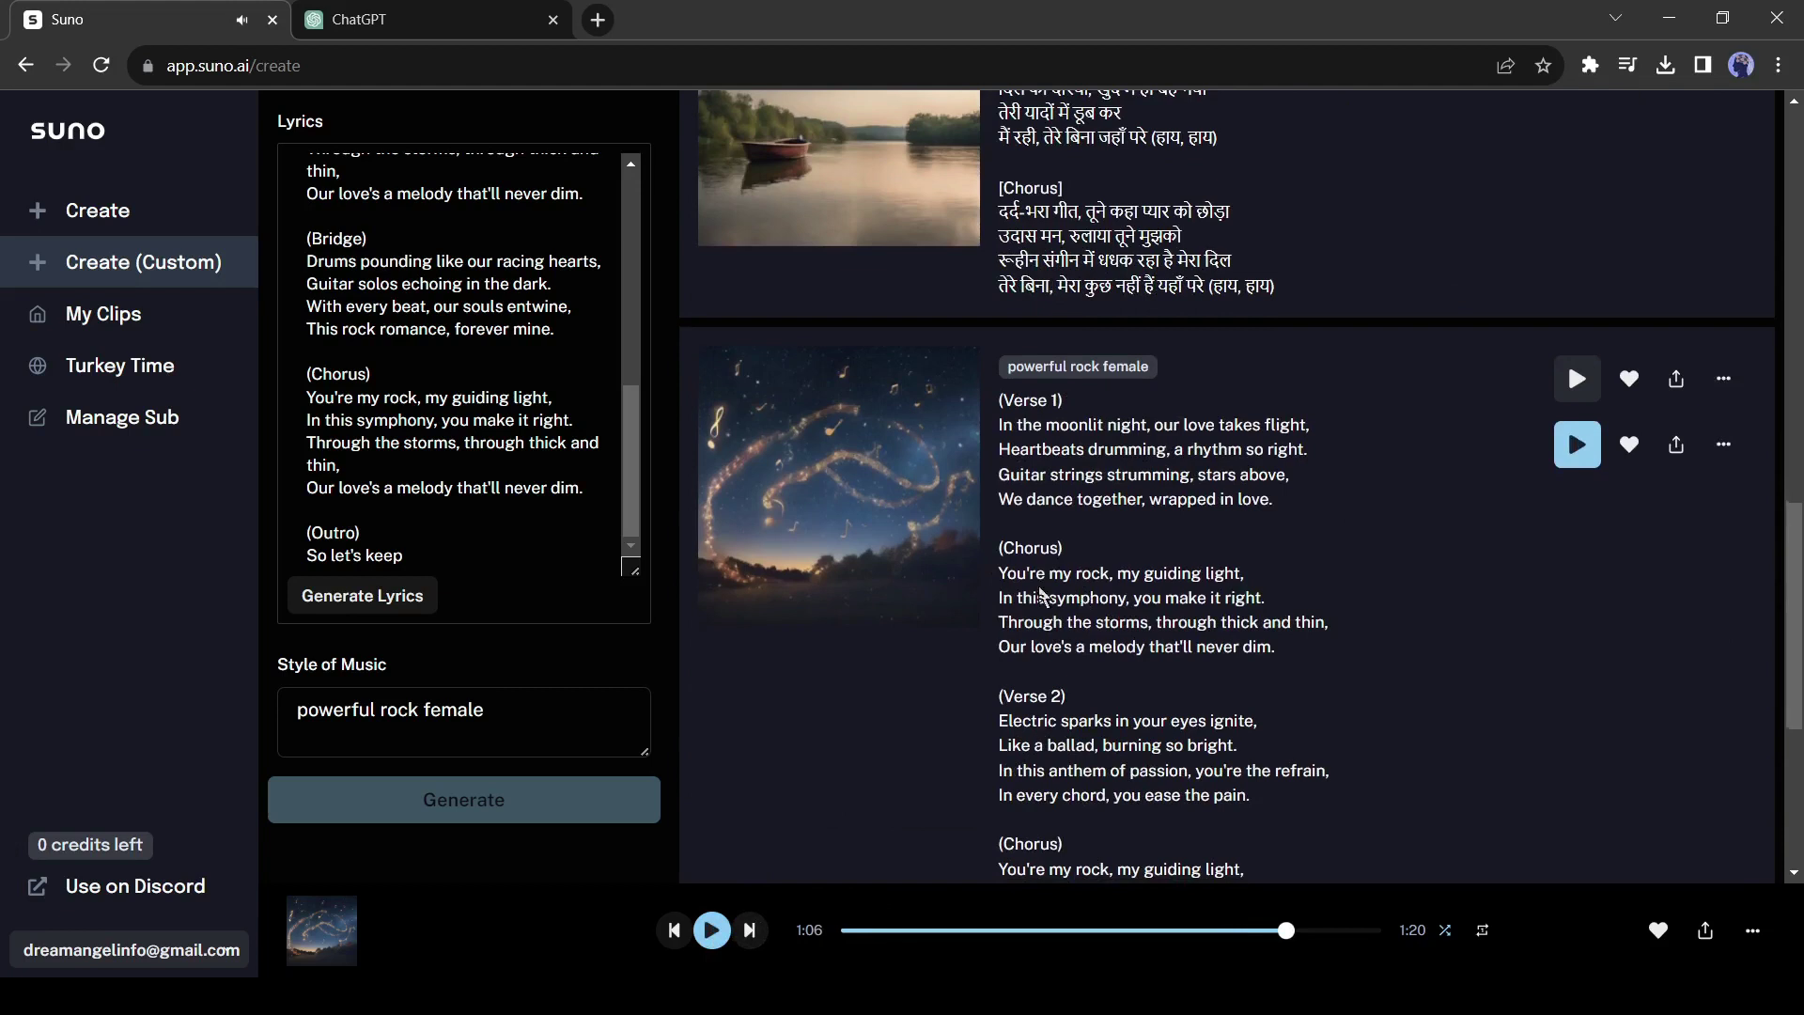
pyautogui.scroll(10, 765, 604)
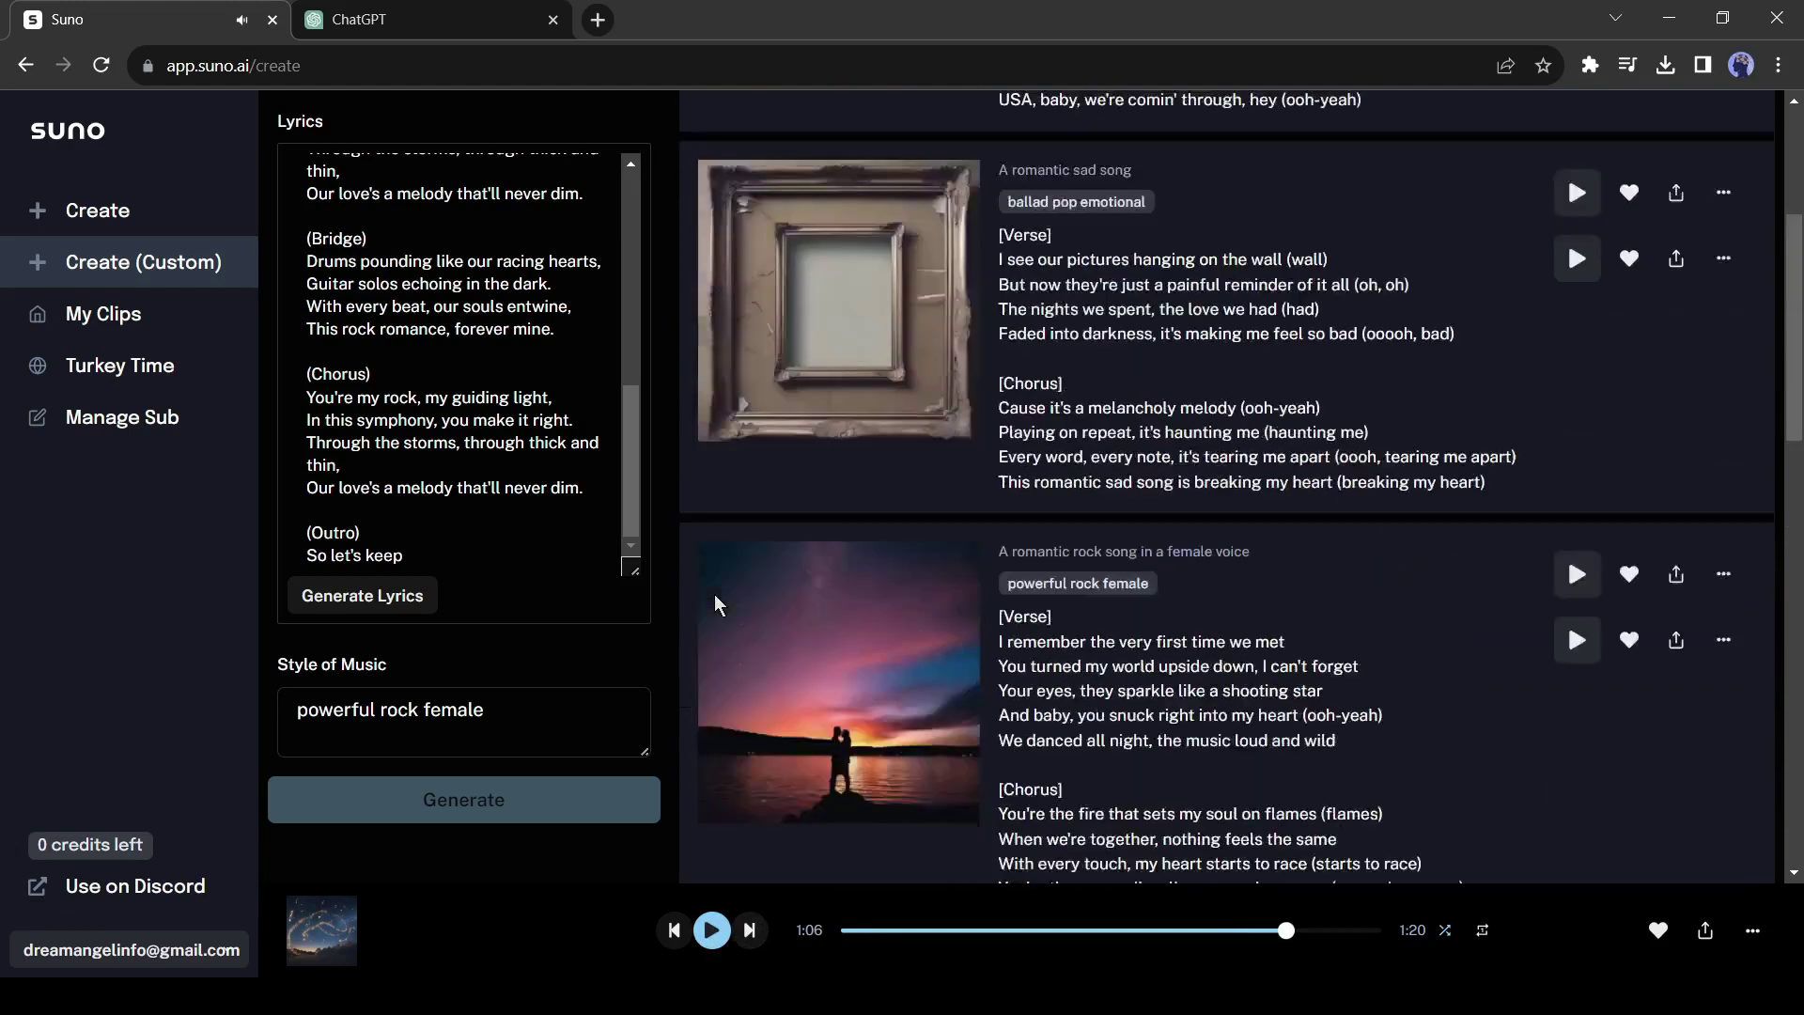
pyautogui.scroll(3, 718, 601)
pyautogui.scroll(1, 716, 584)
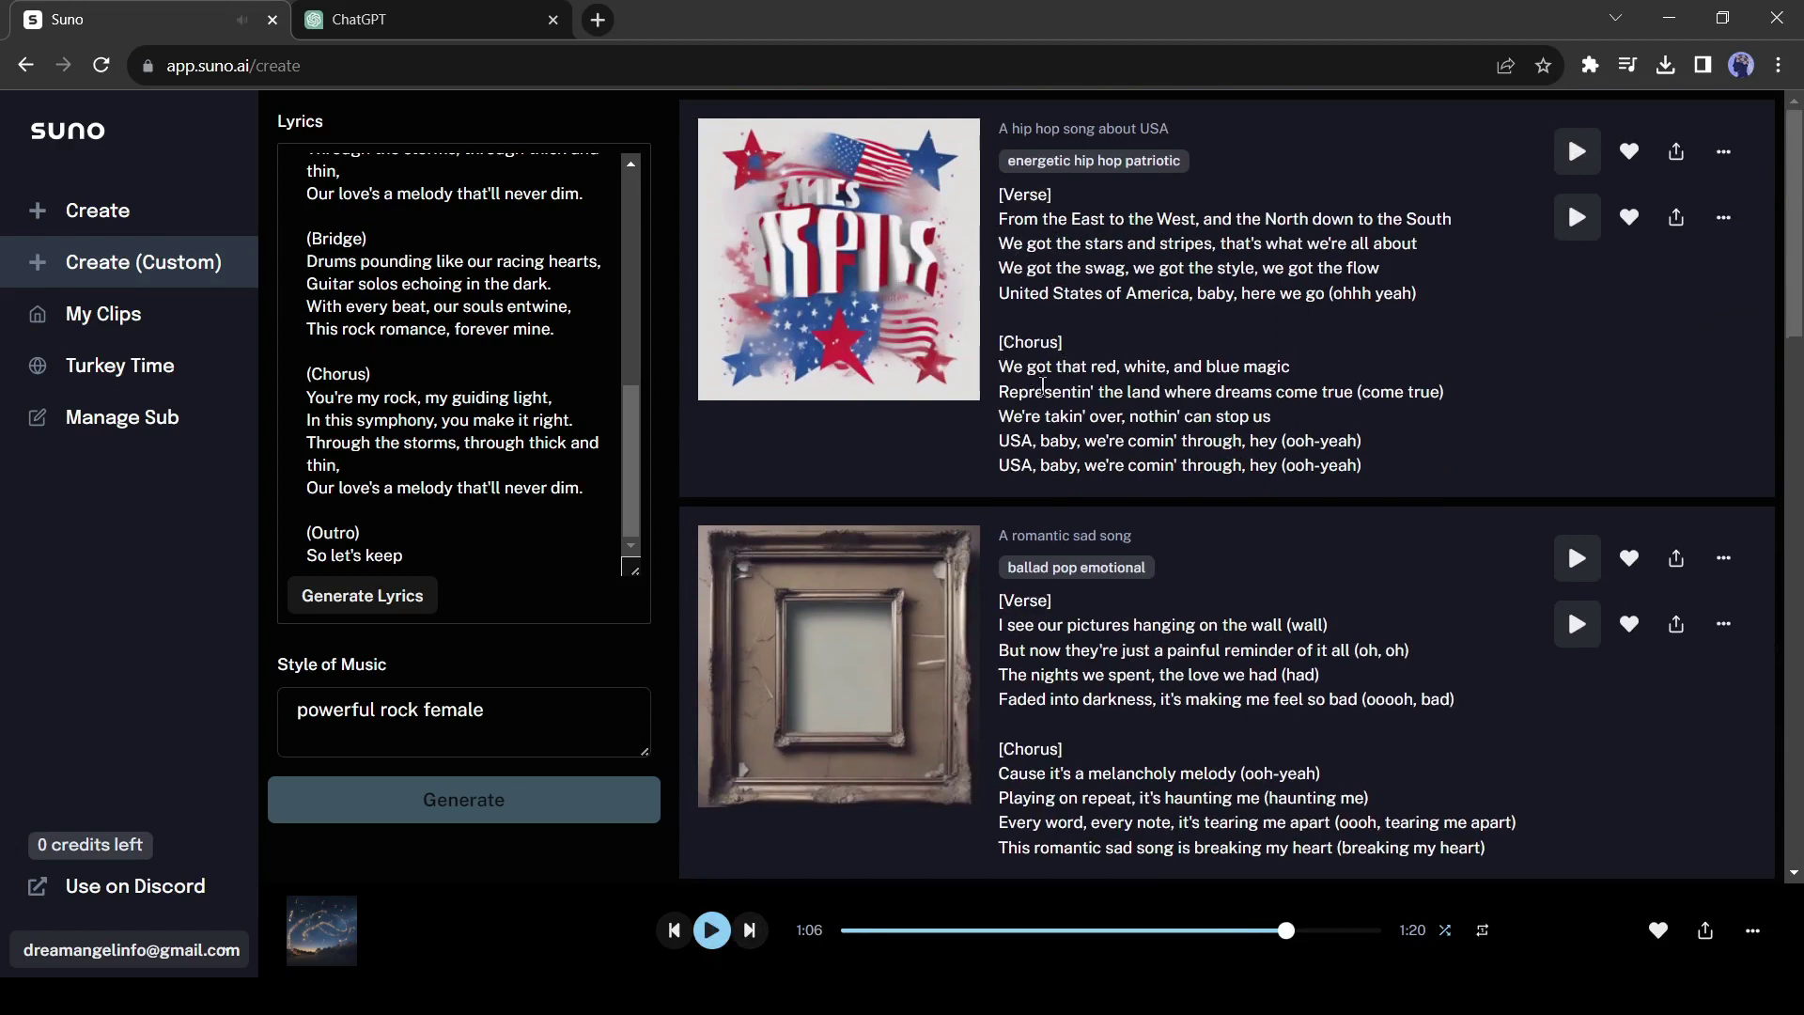
pyautogui.scroll(-1, 1042, 386)
pyautogui.scroll(-4, 1052, 398)
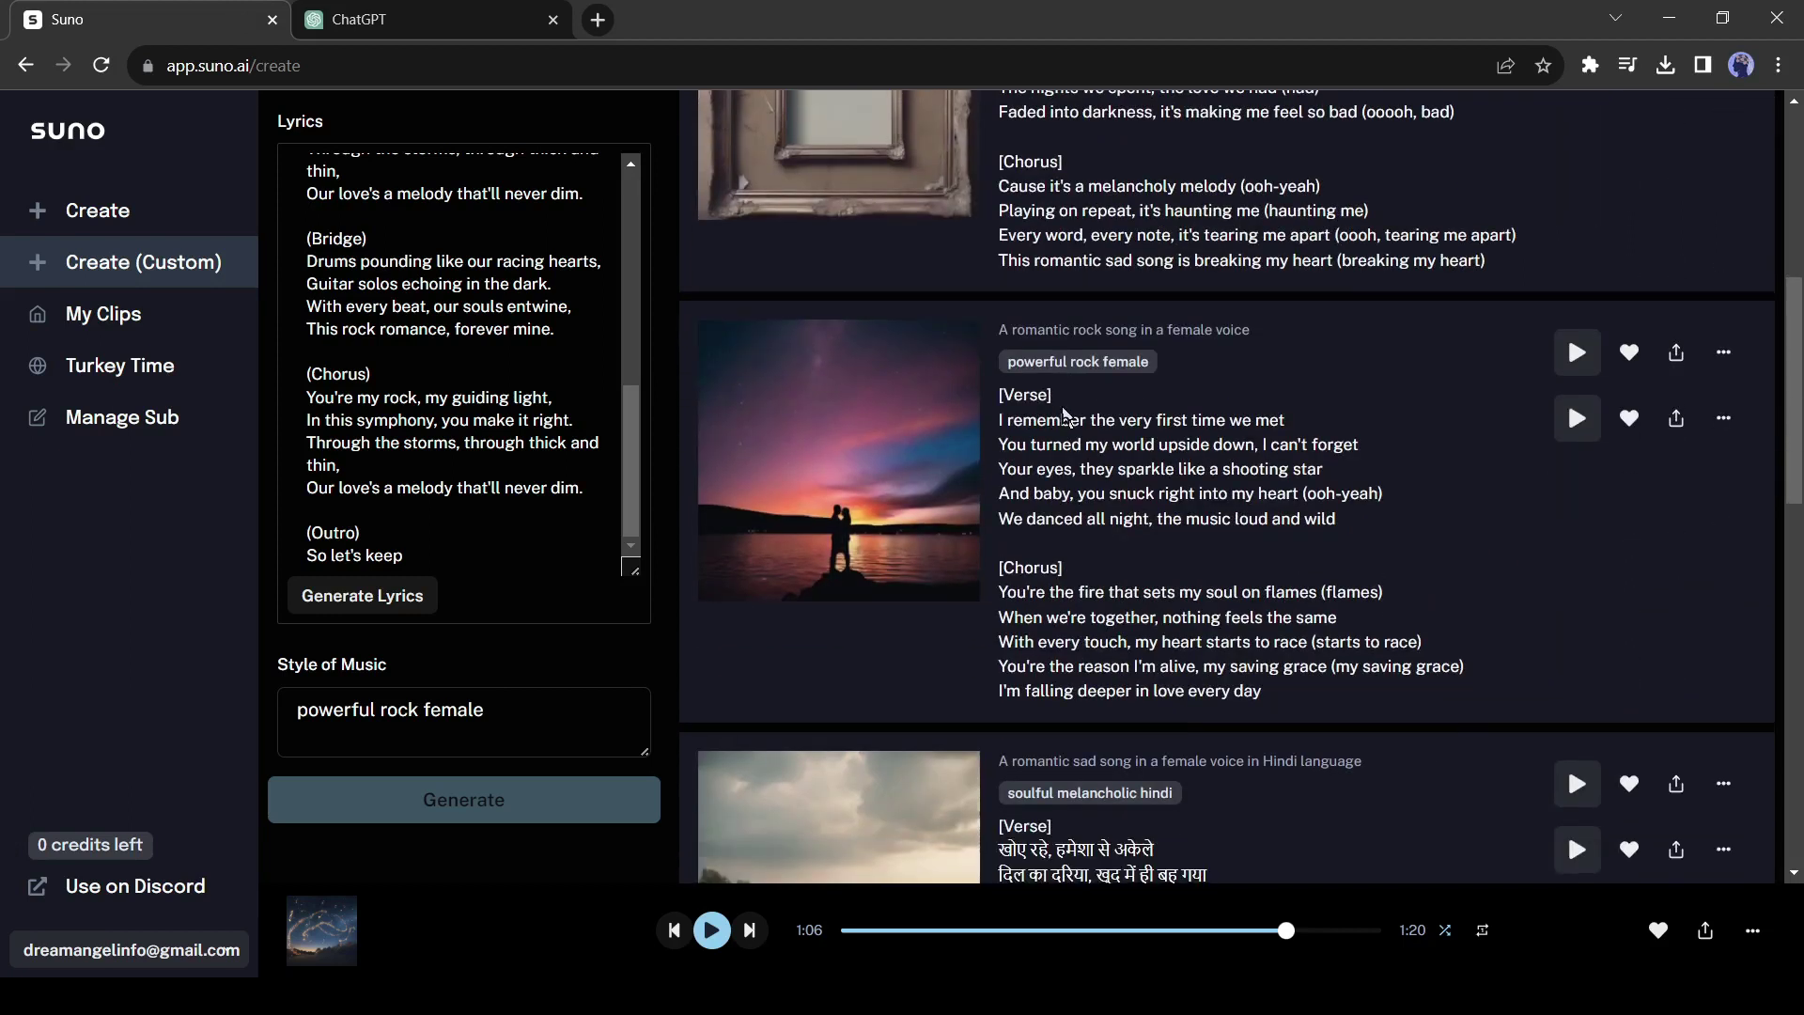
pyautogui.scroll(-1, 1034, 433)
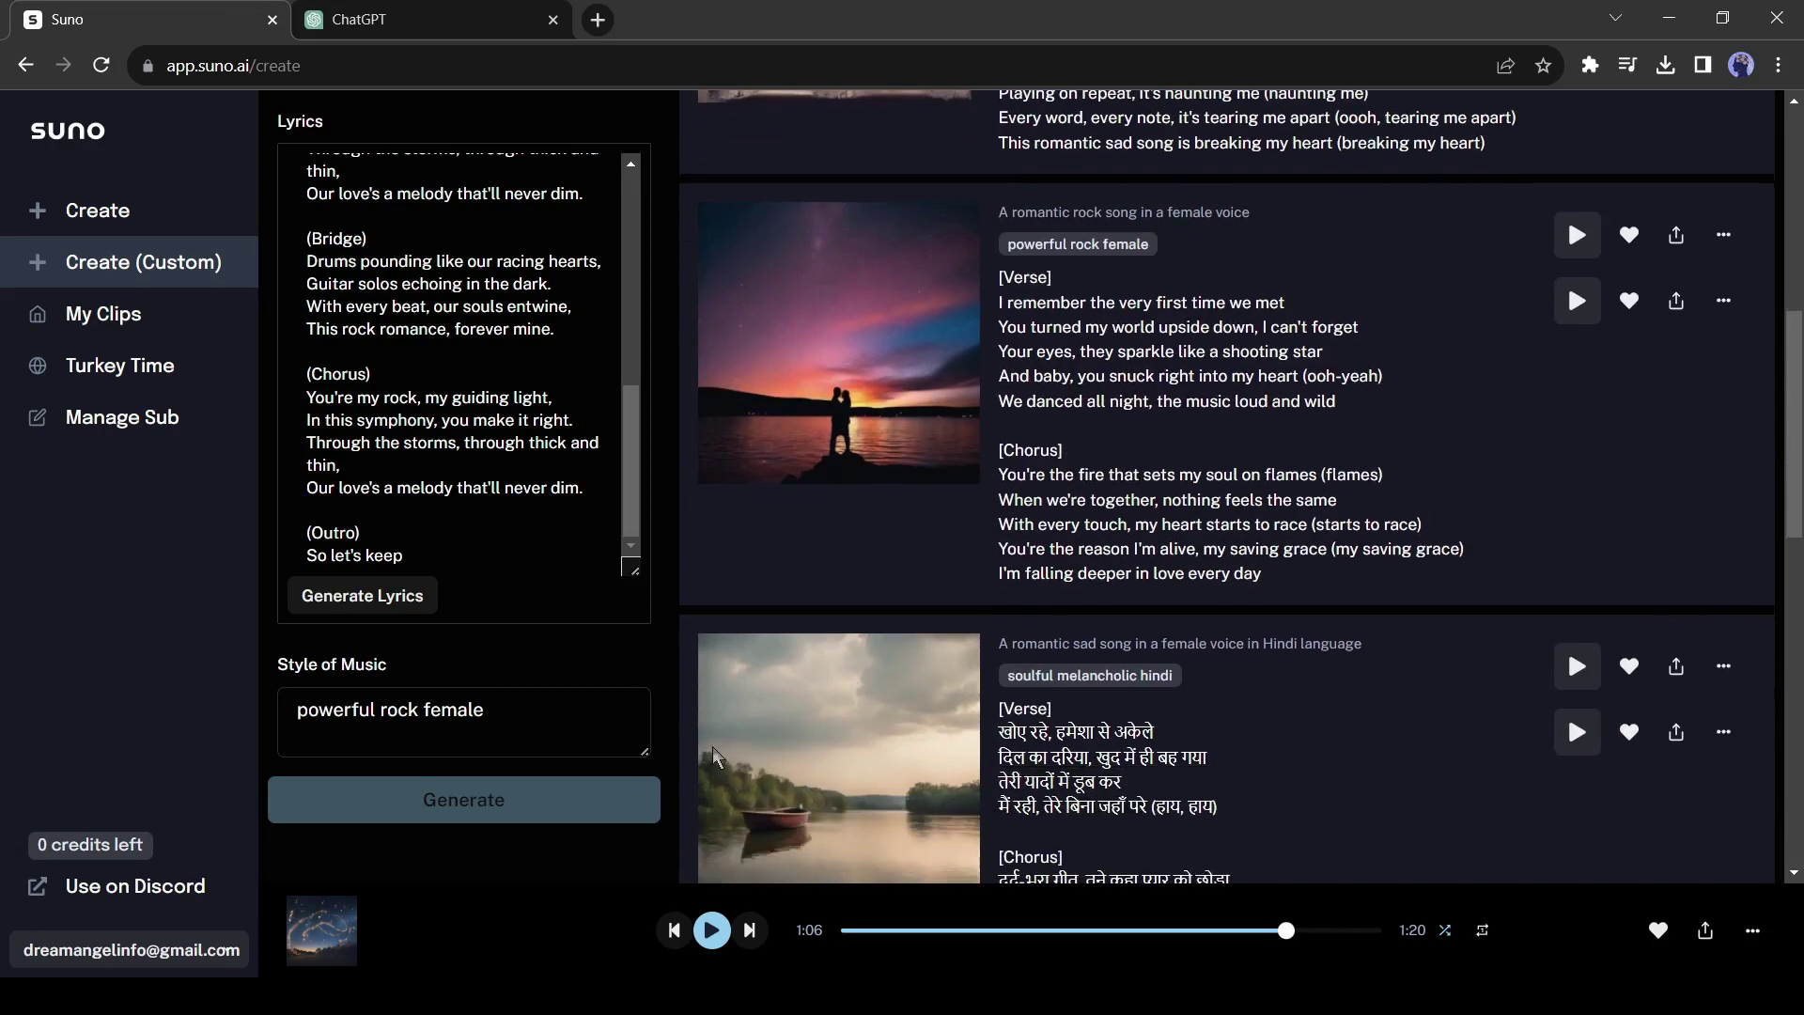